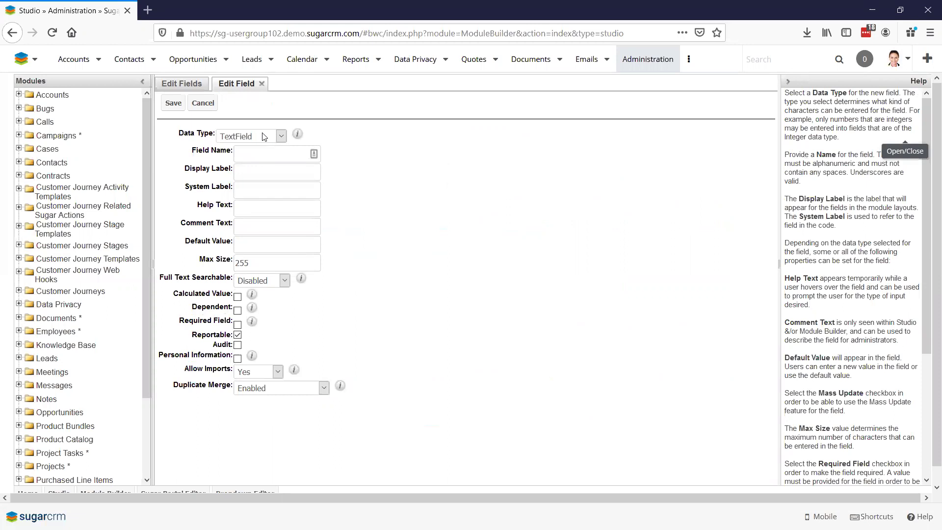
# - Set the new Opportunities field to the Currency type, name it sum, and make it a calculated value
pyautogui.click(269, 137)
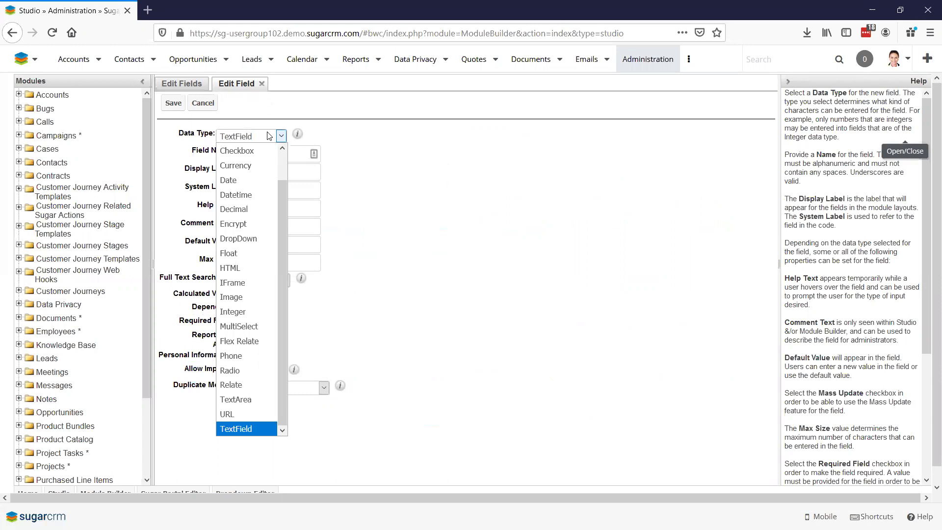
pyautogui.click(258, 166)
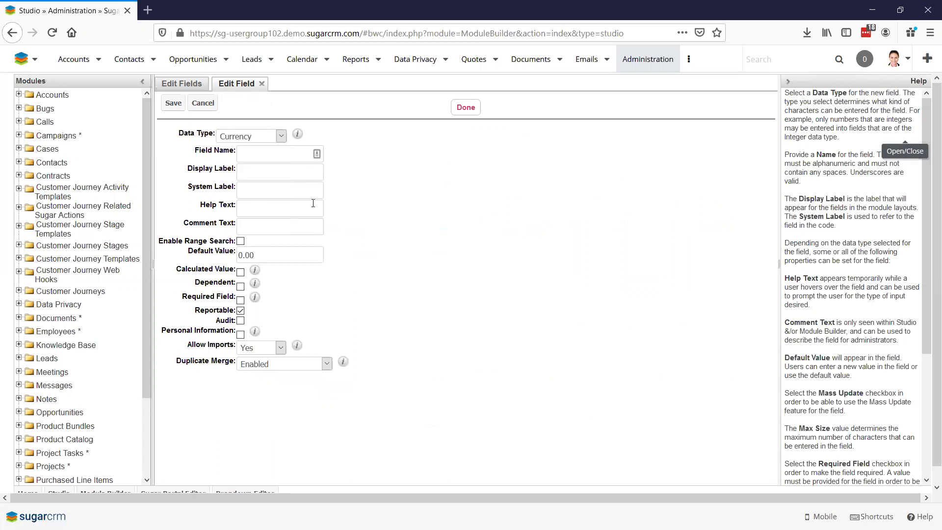
pyautogui.click(269, 155)
pyautogui.write('sum')
pyautogui.press('Tab')
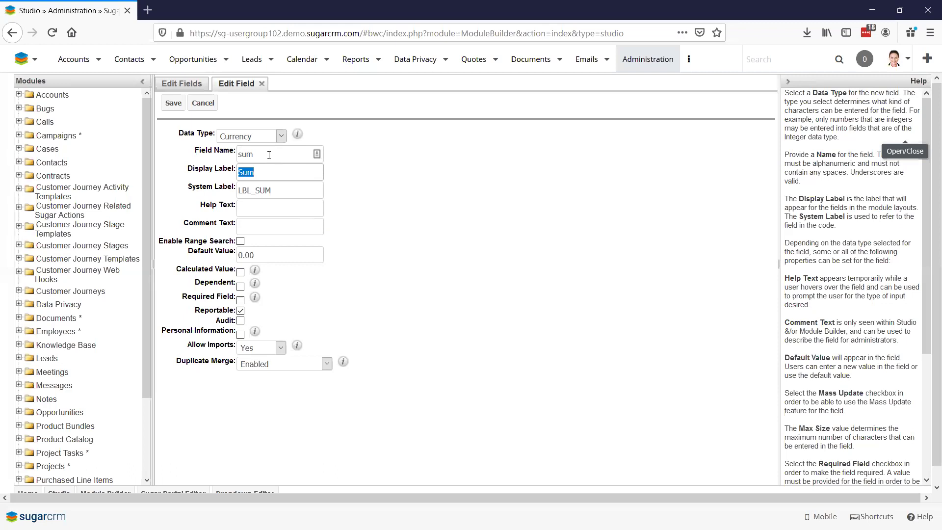
pyautogui.click(240, 273)
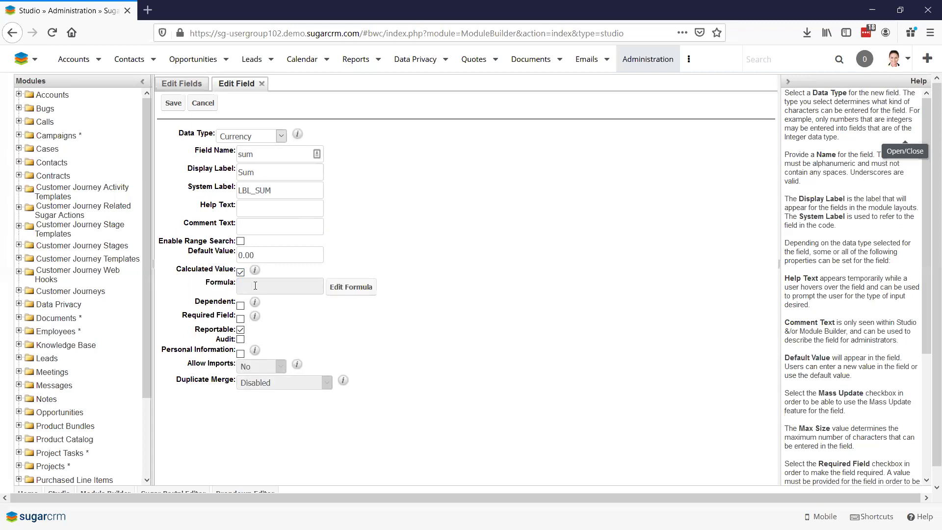
# - Browse the functions available in the Formula Builder and review the list of Opportunities fields without entering a formula
pyautogui.click(352, 290)
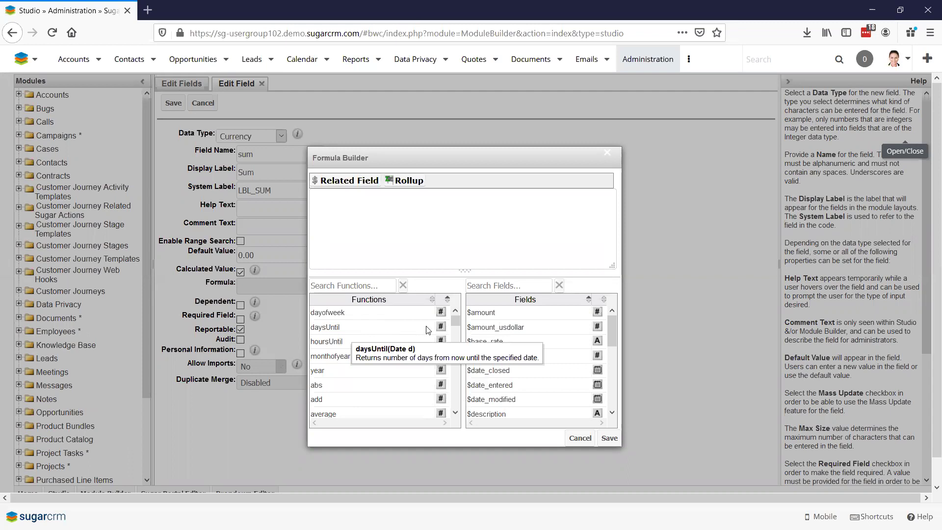
pyautogui.scroll(-5, 456, 339)
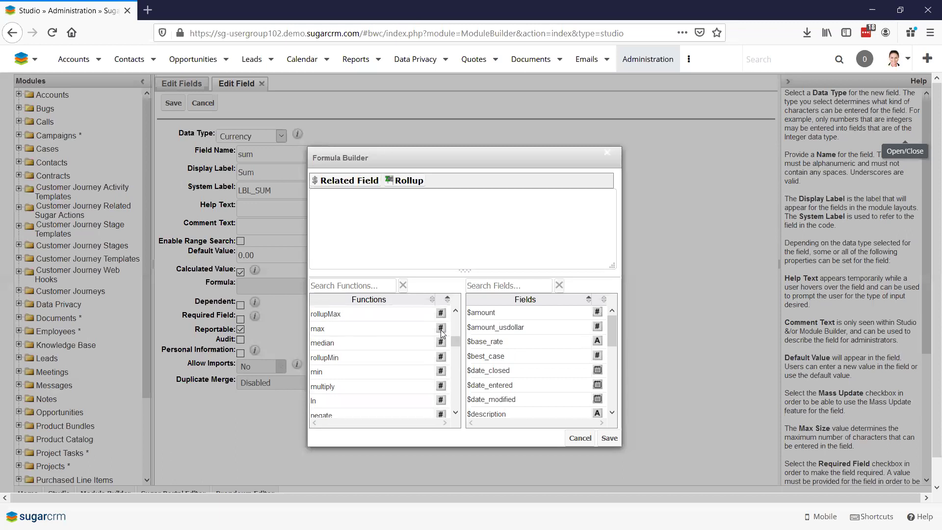
pyautogui.scroll(-5, 456, 358)
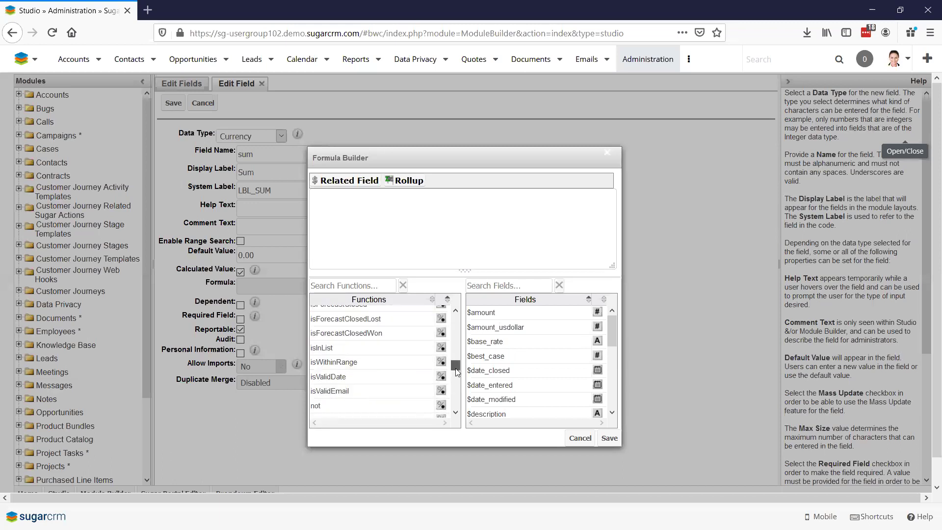
pyautogui.moveTo(442, 364)
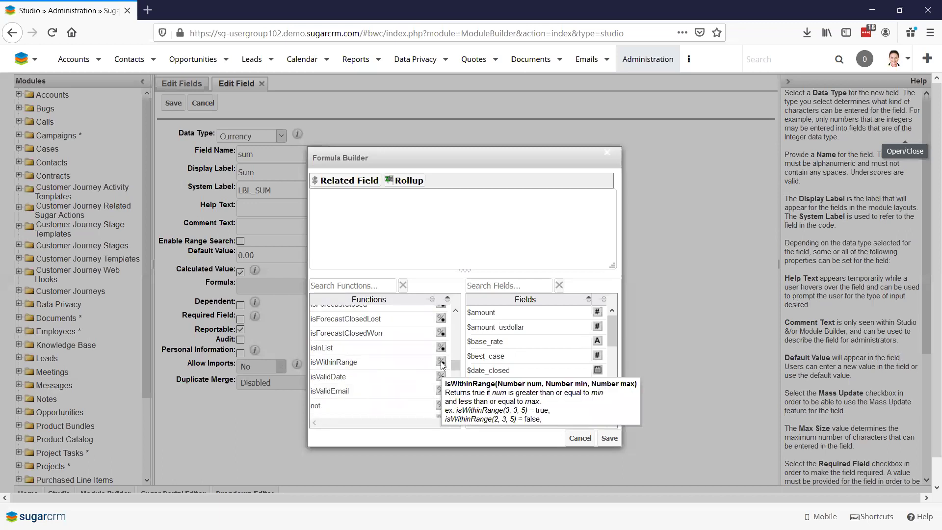
pyautogui.scroll(-5, 455, 368)
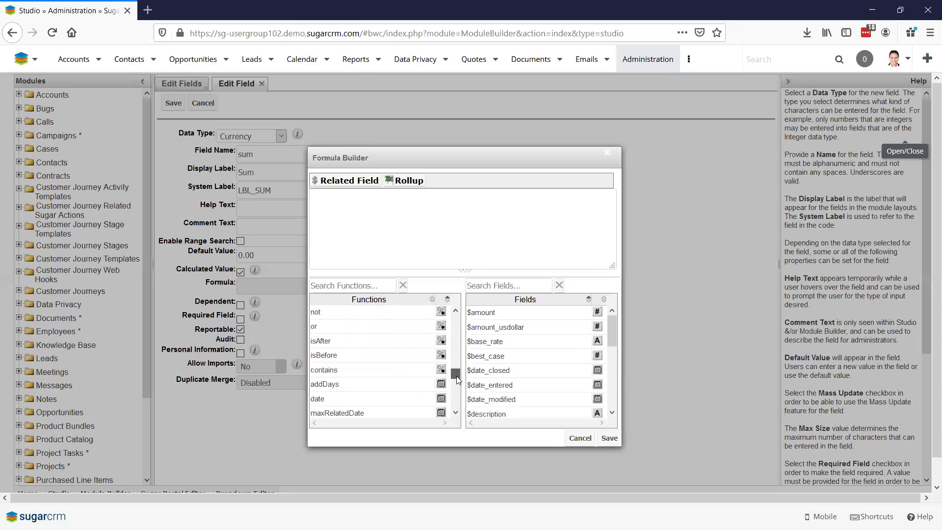
pyautogui.scroll(-5, 456, 395)
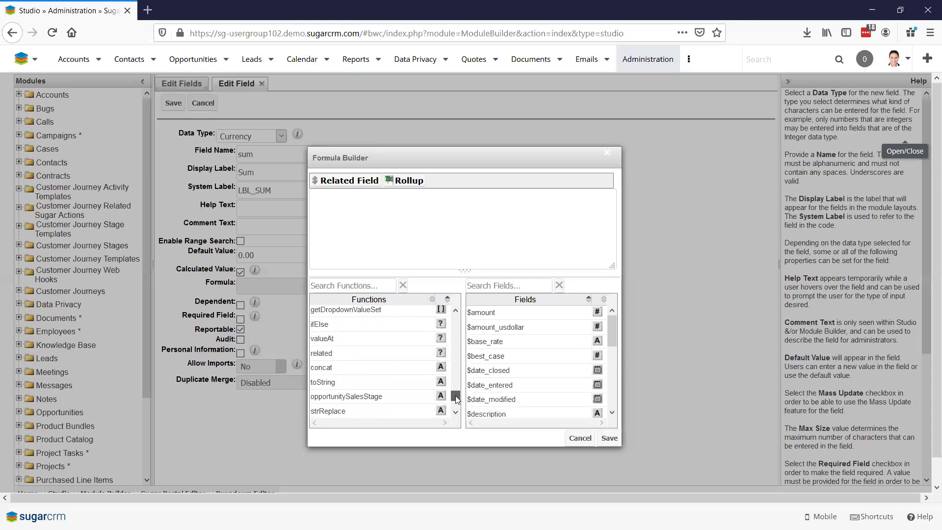
pyautogui.moveTo(456, 403); pyautogui.dragTo(457, 325)
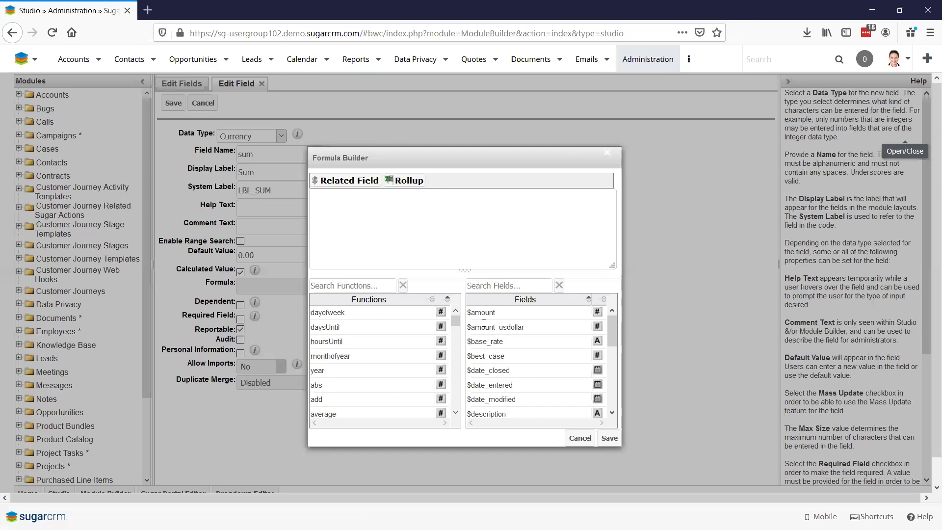
pyautogui.click(598, 154)
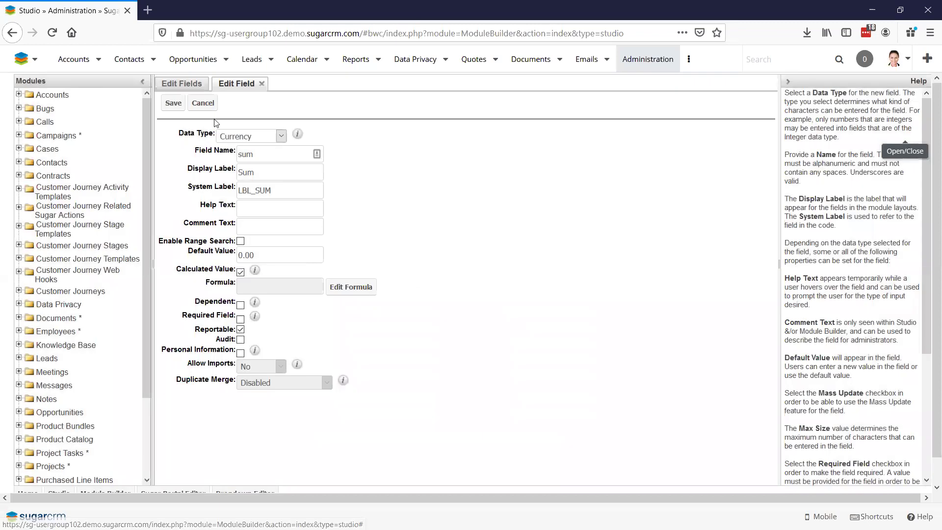
pyautogui.click(186, 88)
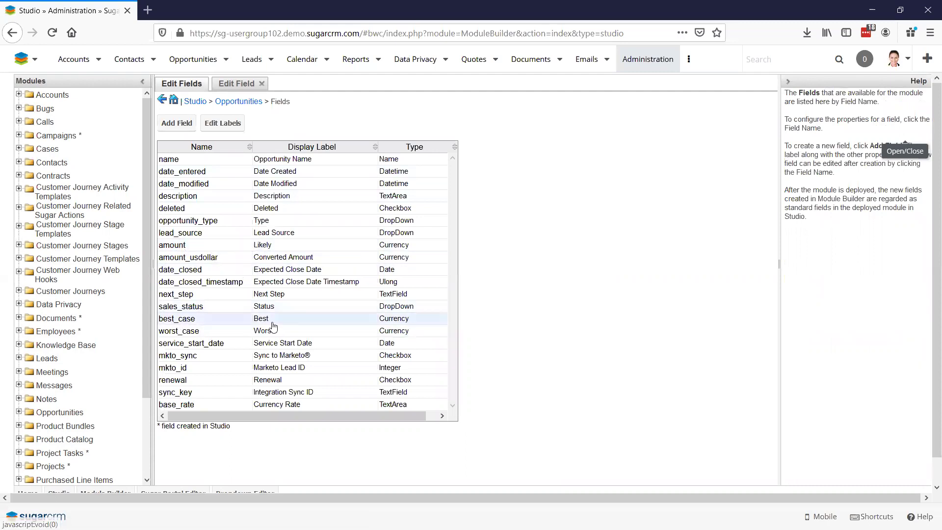
pyautogui.click(238, 84)
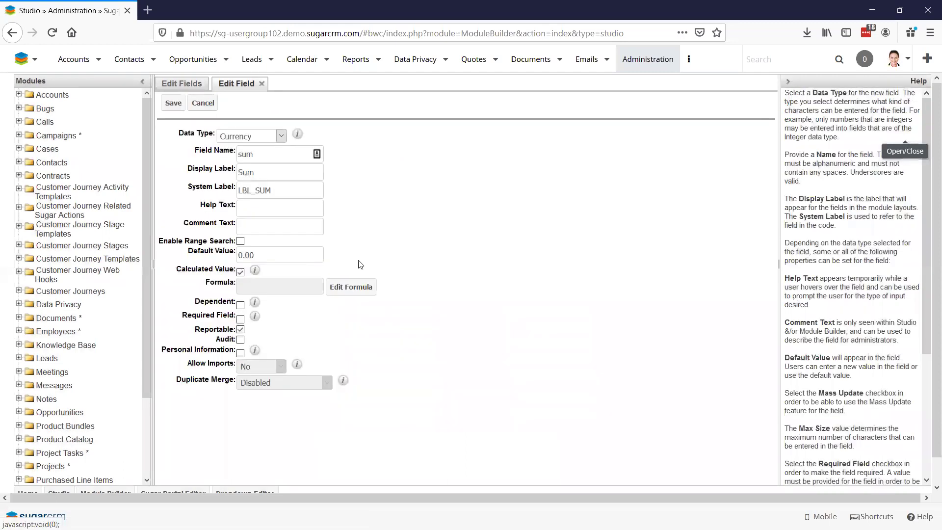
# - Start the sum field's formula with the add function and $amount as its first argument
pyautogui.click(344, 288)
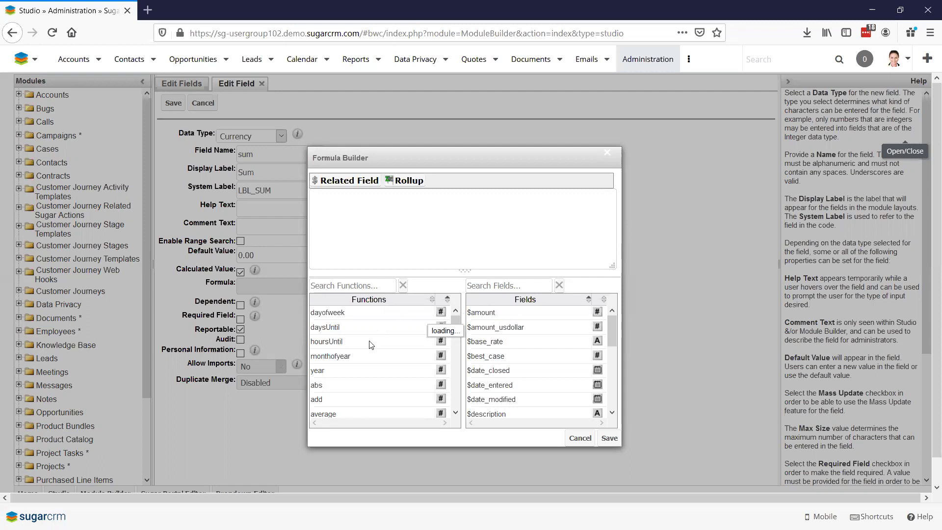
pyautogui.scroll(-3, 353, 355)
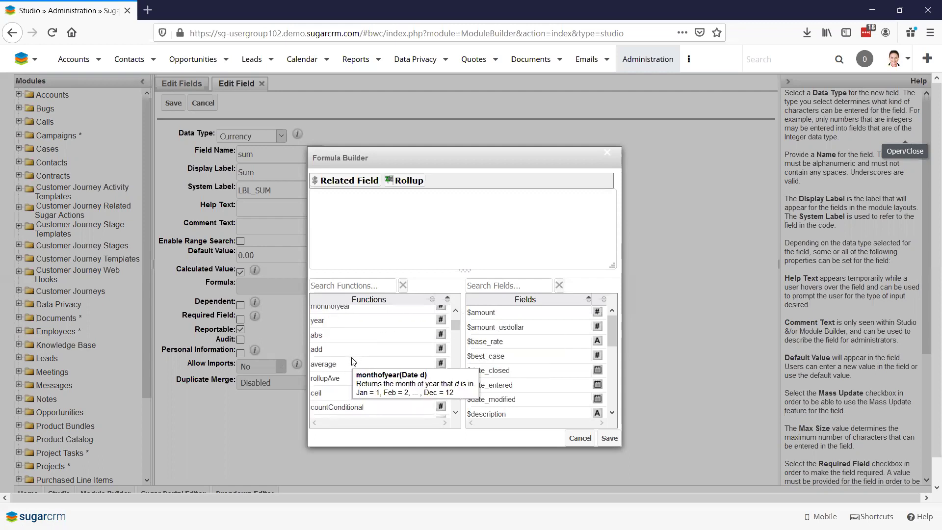
pyautogui.scroll(3, 350, 369)
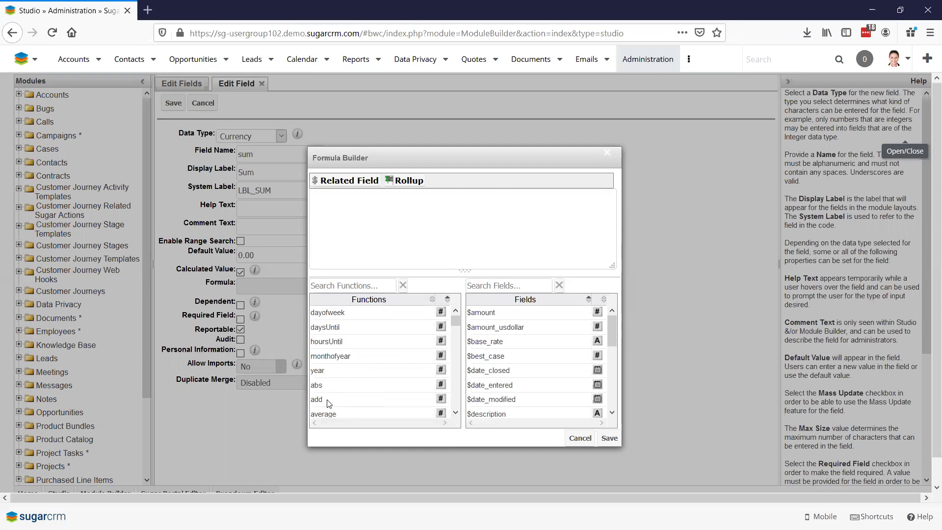
pyautogui.moveTo(335, 404)
pyautogui.click(324, 403)
pyautogui.click(493, 313)
# - Complete the formula as add($amount,$best_case) and save it
pyautogui.click(388, 211)
pyautogui.write('.')
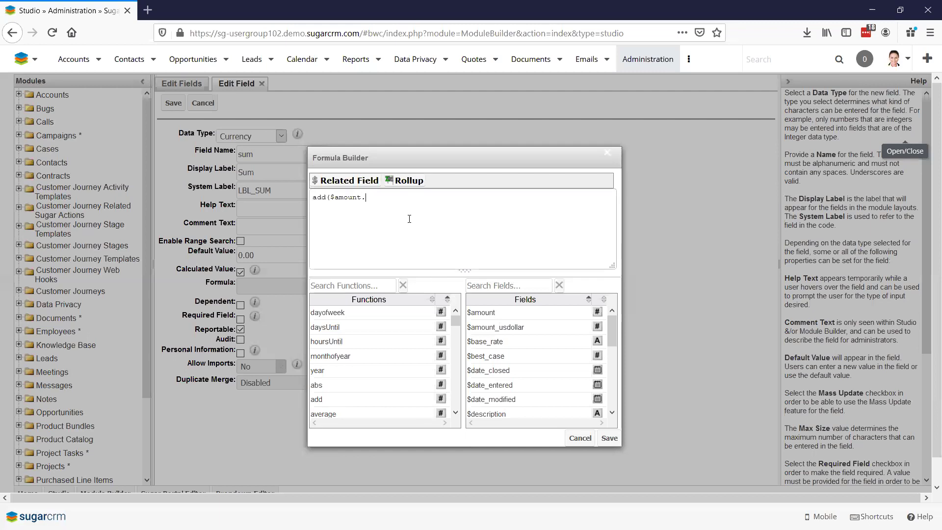
pyautogui.press('BackSpace')
pyautogui.write(',$be')
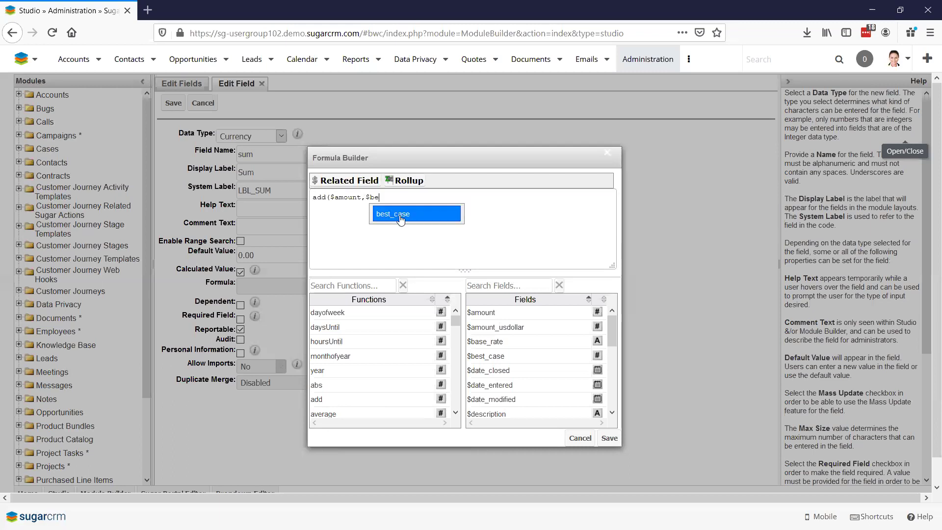
pyautogui.click(401, 216)
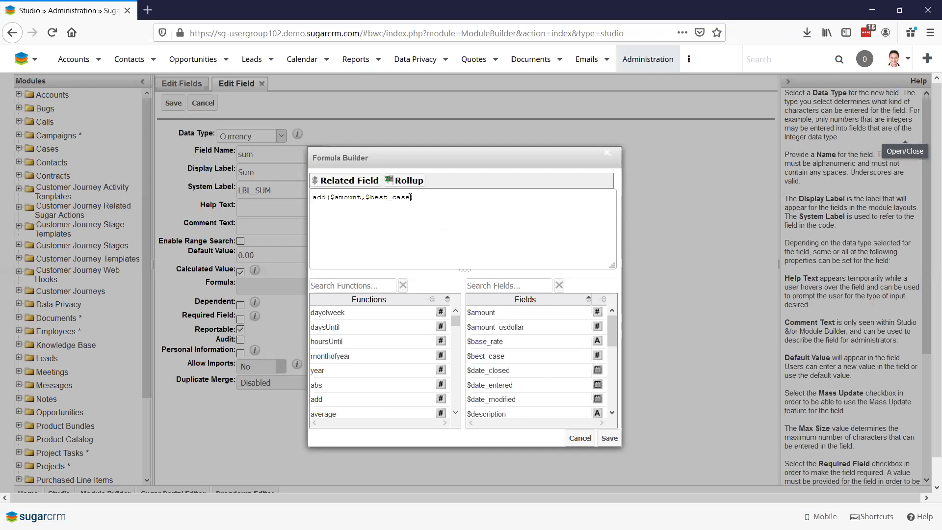
pyautogui.moveTo(333, 403)
pyautogui.click(609, 438)
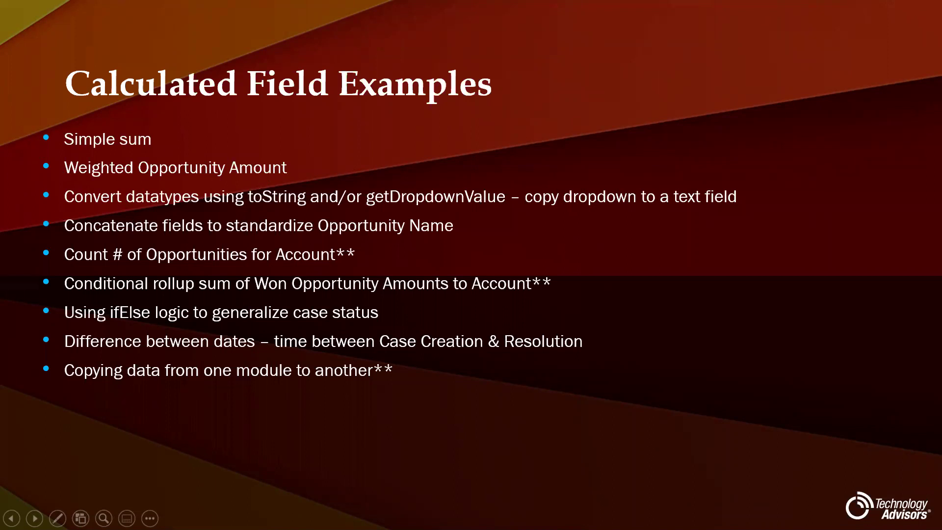
# - Switch from the slides back to Studio and start a new field in the Revenue Line Items module
pyautogui.hotkey('alt', 'Tab')
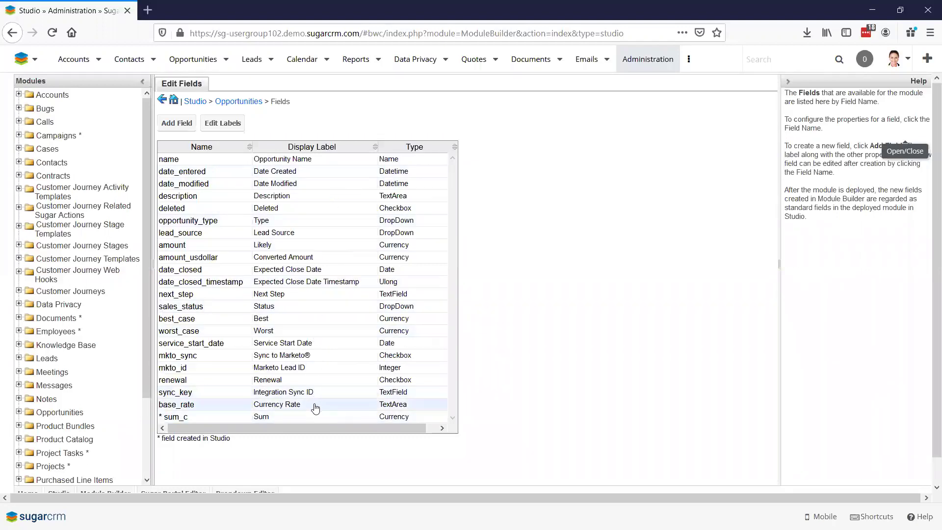
pyautogui.scroll(-3, 73, 343)
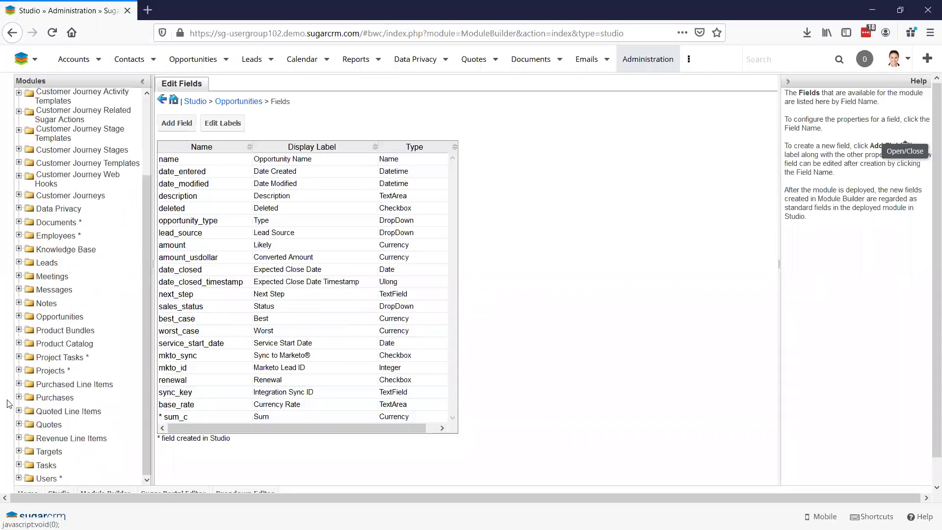
pyautogui.click(18, 437)
pyautogui.click(45, 408)
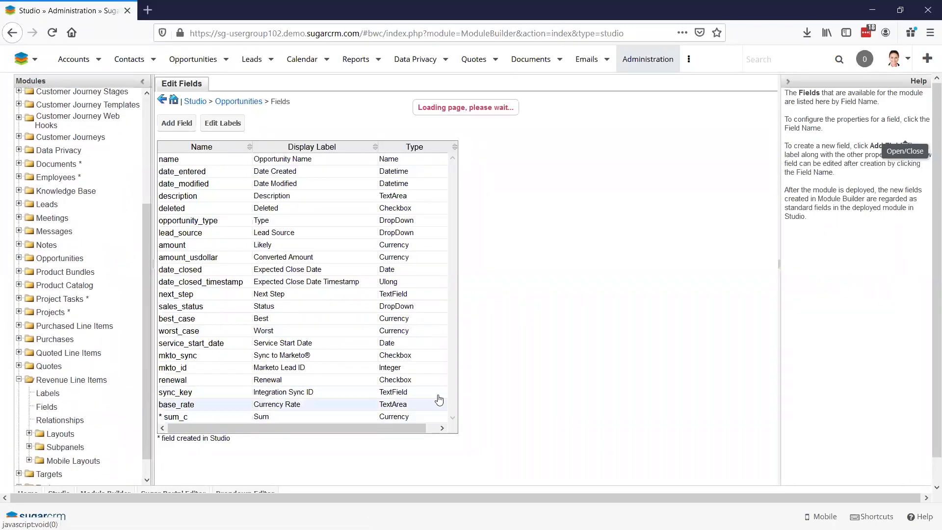
pyautogui.click(175, 124)
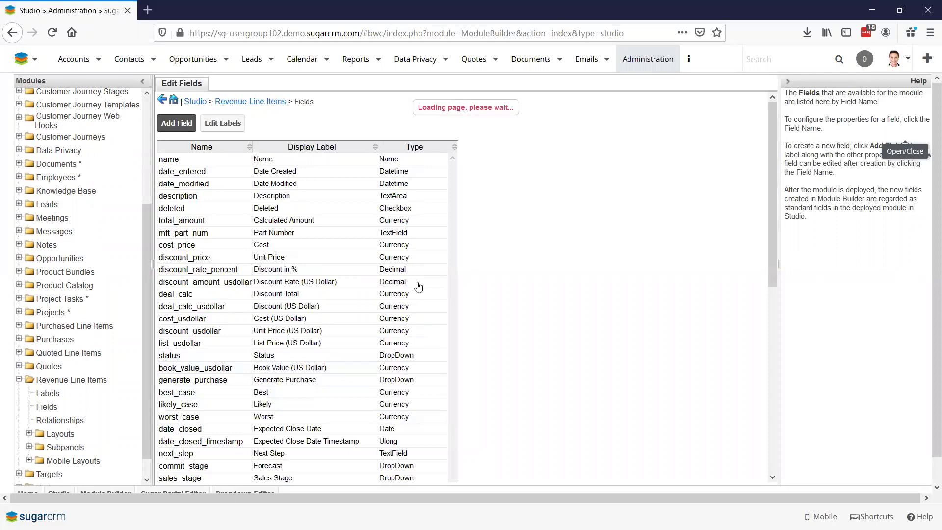
pyautogui.click(203, 103)
pyautogui.scroll(-3, 304, 364)
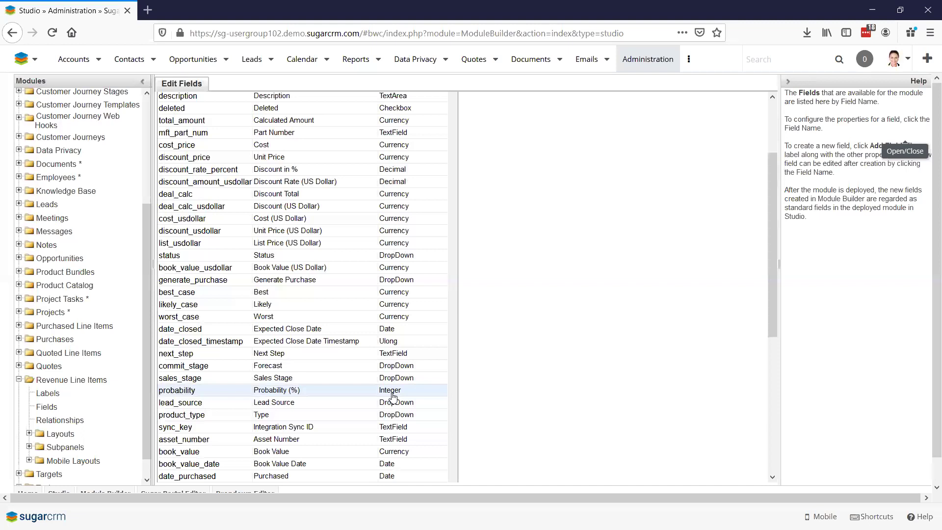
pyautogui.scroll(3, 392, 397)
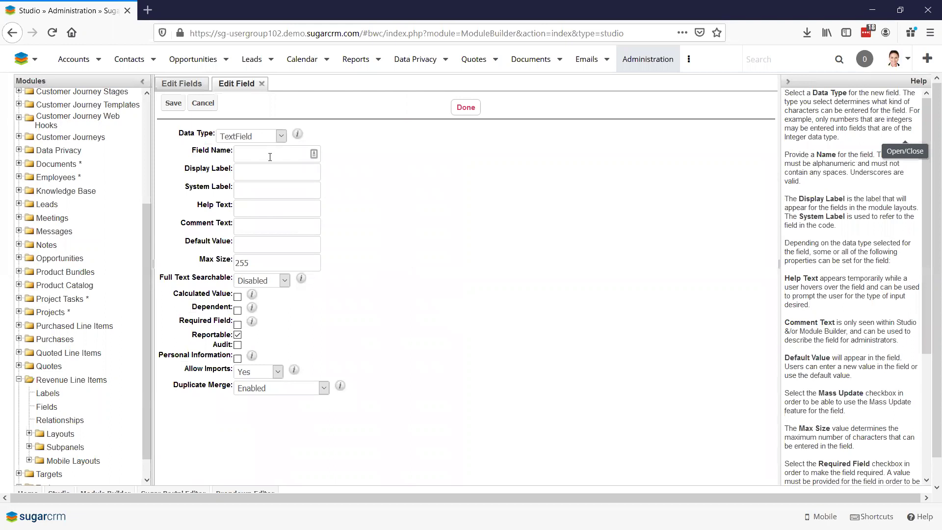
# - Name the new field Weighted_Amount and set its data type to Currency
pyautogui.write('Wegight')
pyautogui.press('BackSpace')
pyautogui.press('BackSpace')
pyautogui.press('BackSpace')
pyautogui.press('BackSpace')
pyautogui.press('BackSpace')
pyautogui.write('ighted)')
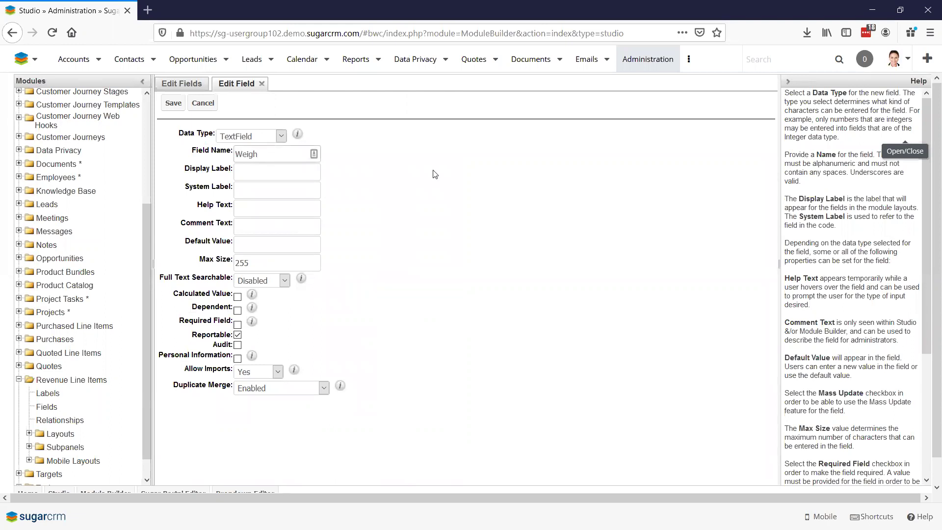
pyautogui.press('BackSpace')
pyautogui.write('_Amount')
pyautogui.hotkey('ctrl', 'a')
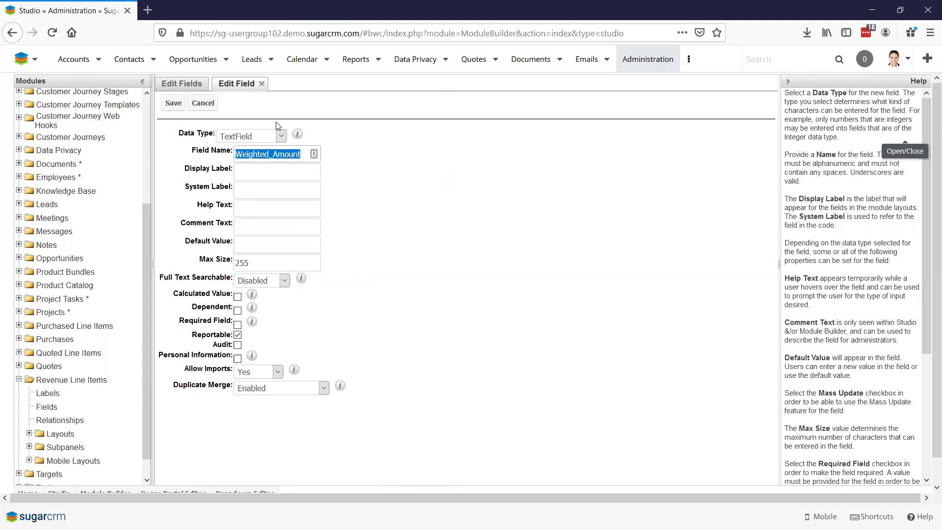
pyautogui.click(281, 136)
pyautogui.click(254, 171)
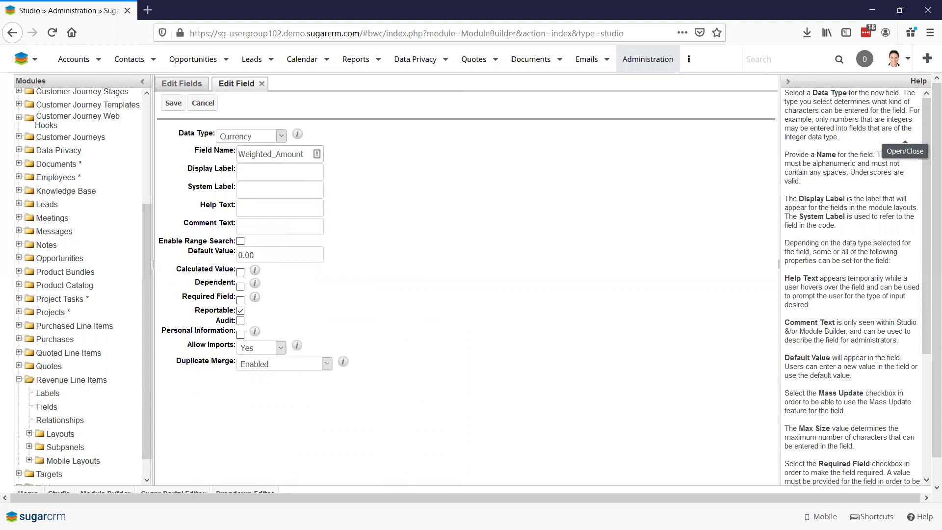
pyautogui.hotkey('alt', 'Tab')
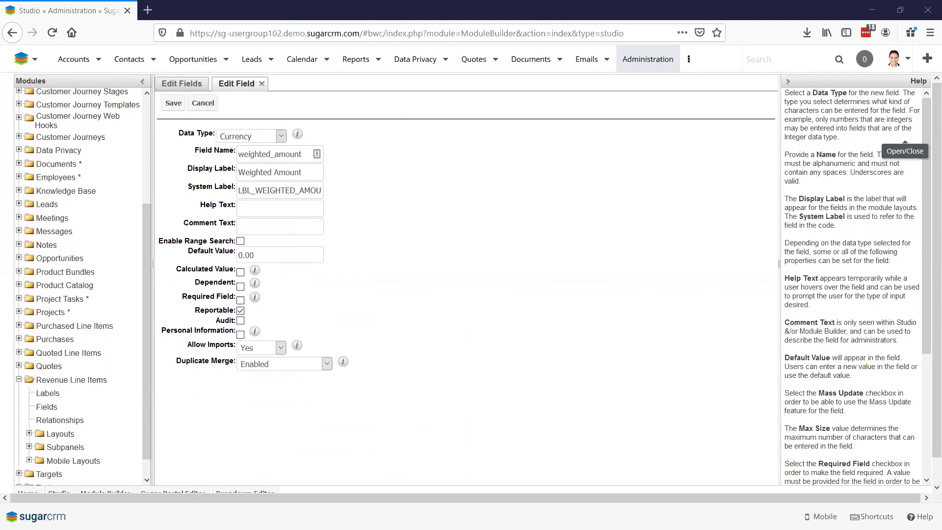
# - Make the weighted amount field a calculated value and start its formula with the divide function
pyautogui.click(240, 241)
pyautogui.click(240, 271)
pyautogui.click(364, 288)
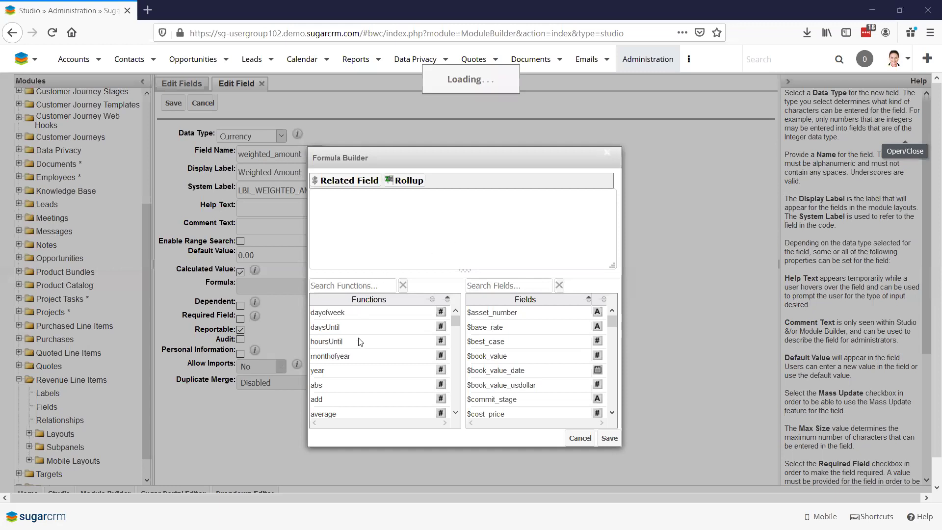
pyautogui.scroll(-2, 347, 365)
pyautogui.scroll(-4, 346, 367)
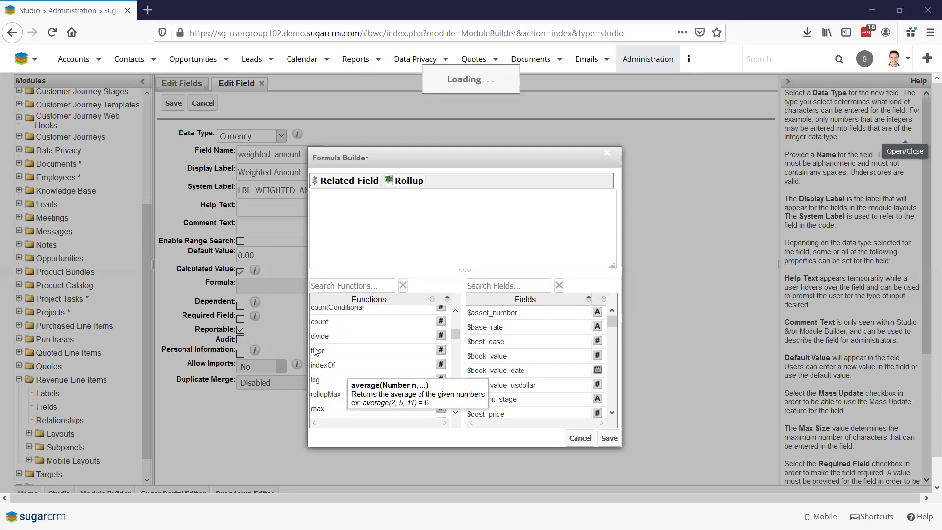
pyautogui.doubleClick(333, 342)
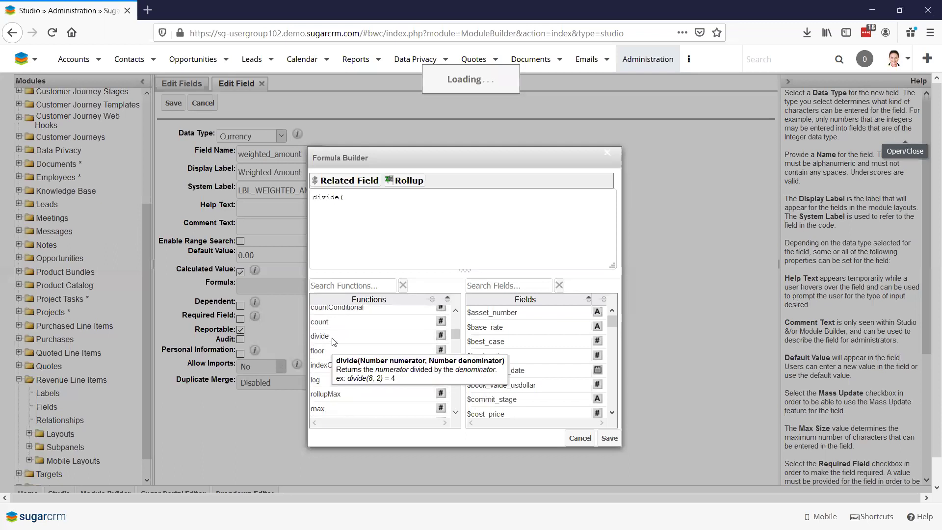
# - Complete the division in the formula as divide($probability,100)
pyautogui.scroll(-4, 527, 386)
pyautogui.scroll(-8, 527, 388)
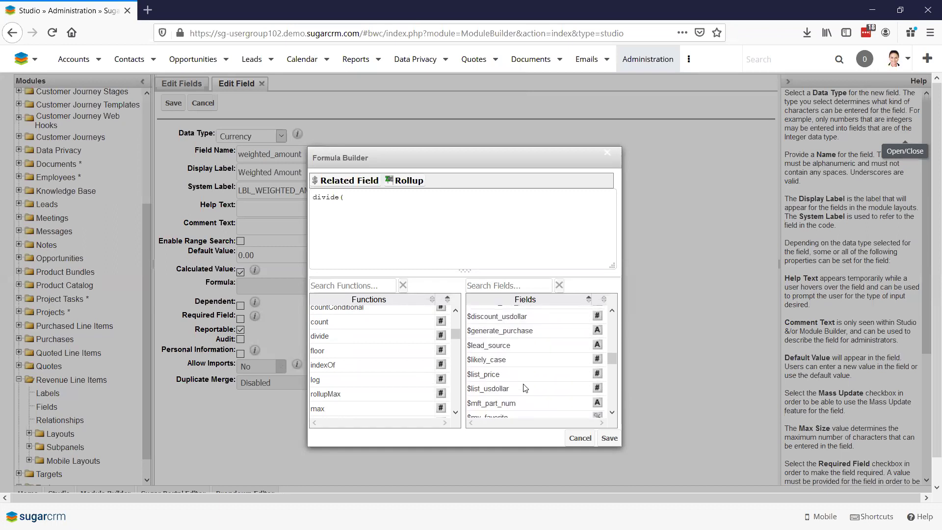
pyautogui.doubleClick(515, 389)
pyautogui.click(516, 249)
pyautogui.write(',100)')
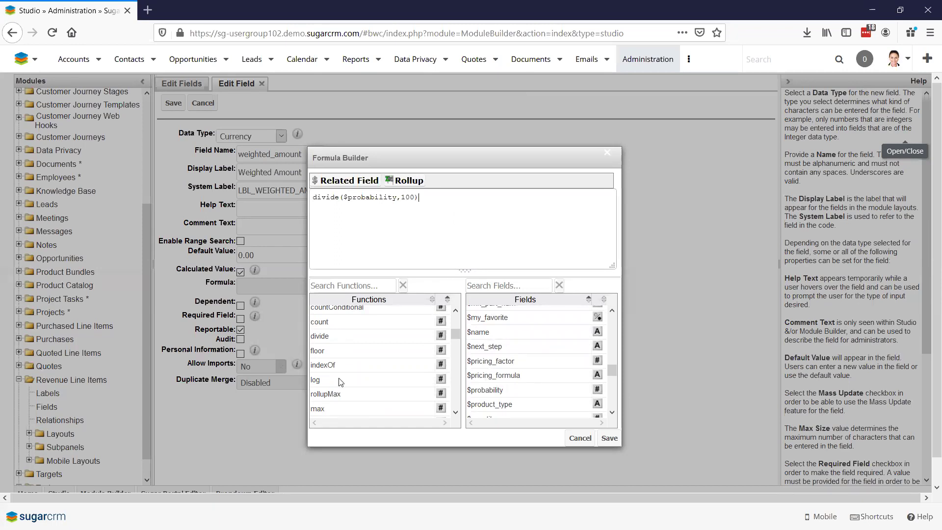
pyautogui.scroll(2, 344, 383)
pyautogui.scroll(-5, 329, 377)
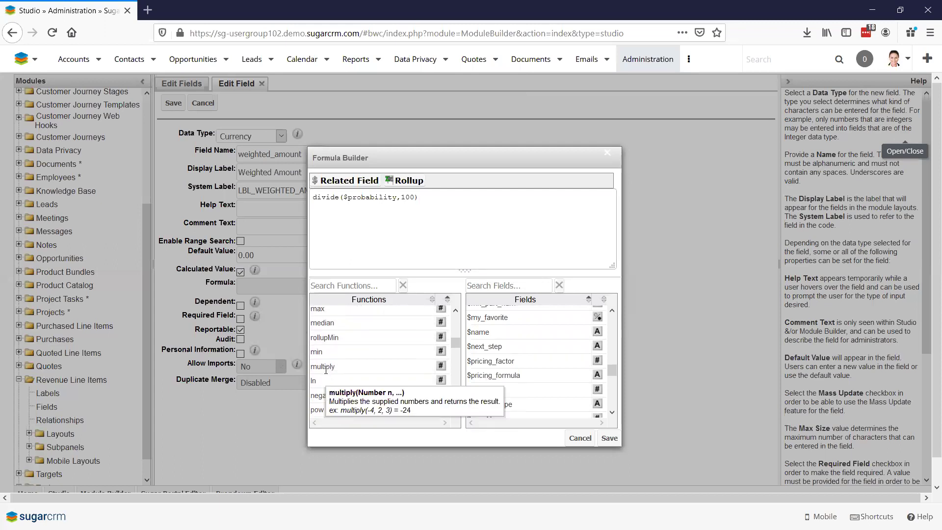
pyautogui.moveTo(425, 198); pyautogui.dragTo(313, 198)
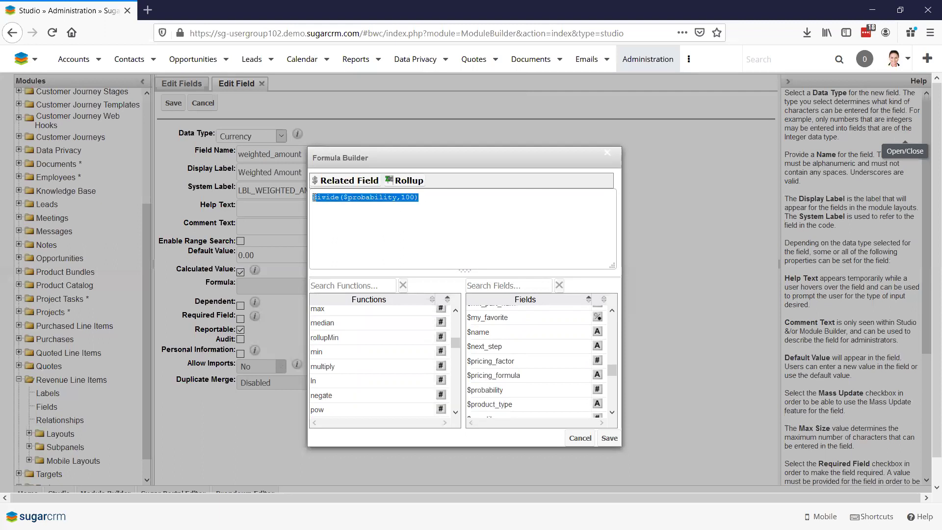
pyautogui.click(326, 240)
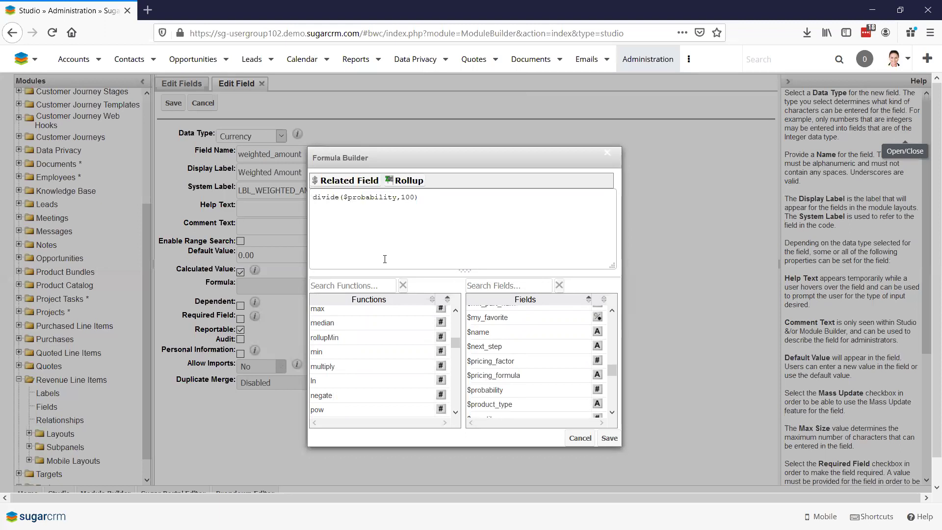
pyautogui.click(347, 357)
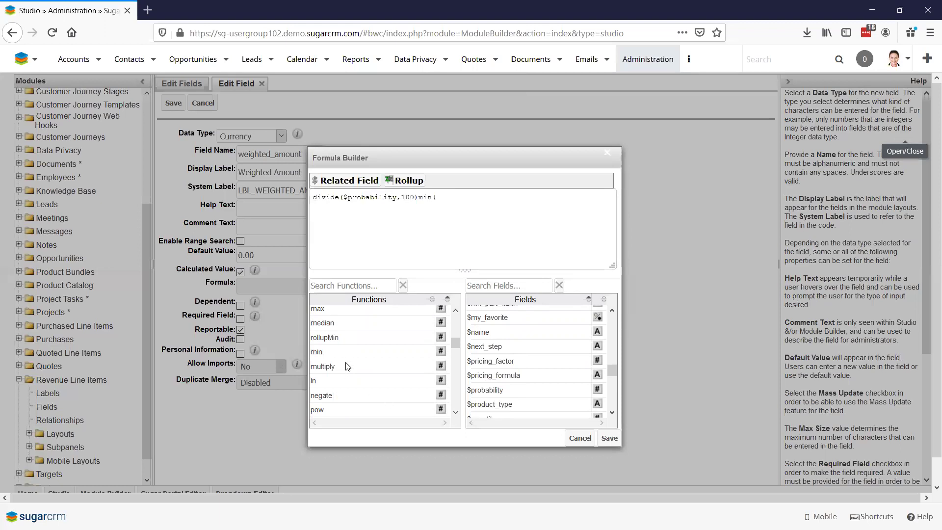
pyautogui.click(461, 197)
pyautogui.press('BackSpace')
pyautogui.press('BackSpace')
pyautogui.press('BackSpace')
pyautogui.press('BackSpace')
# - Wrap the division in a multiply function, placing multiply( before divide($probability,100)
pyautogui.click(312, 197)
pyautogui.write('multiply')
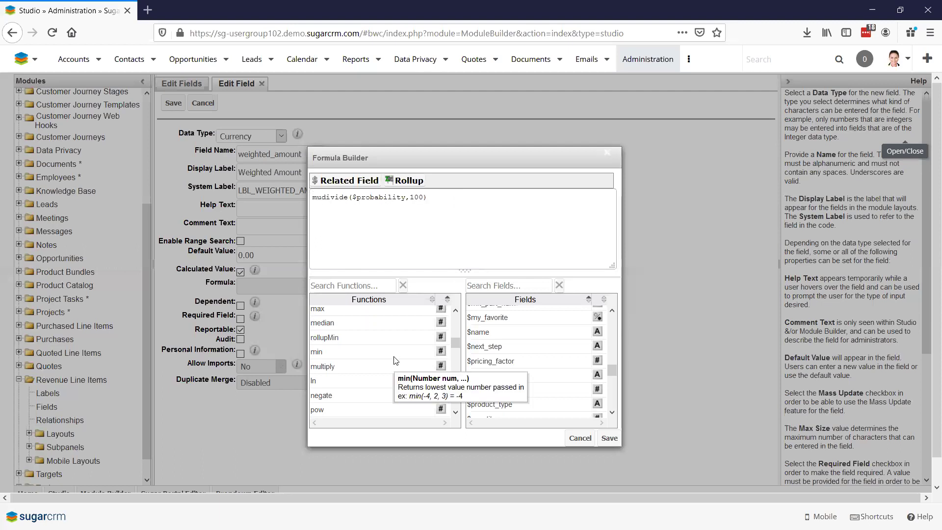
pyautogui.write('(')
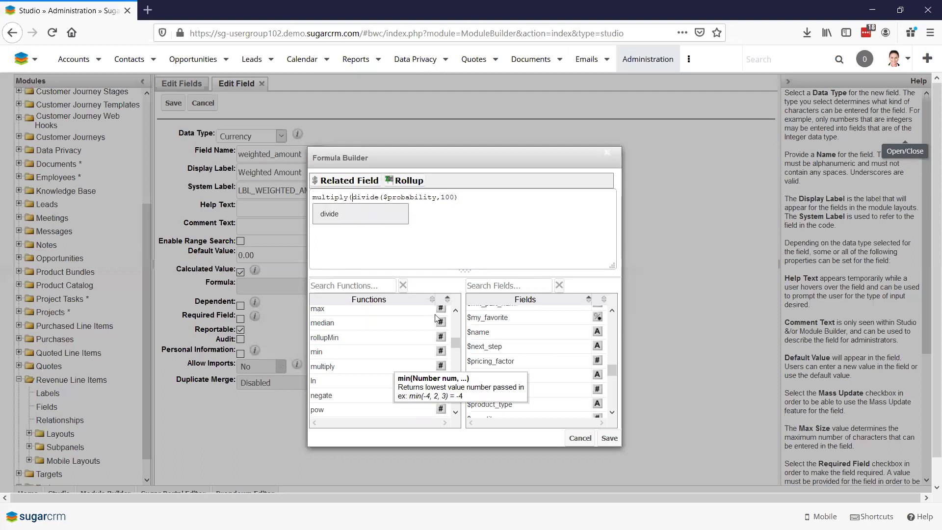
pyautogui.click(473, 196)
pyautogui.write(')')
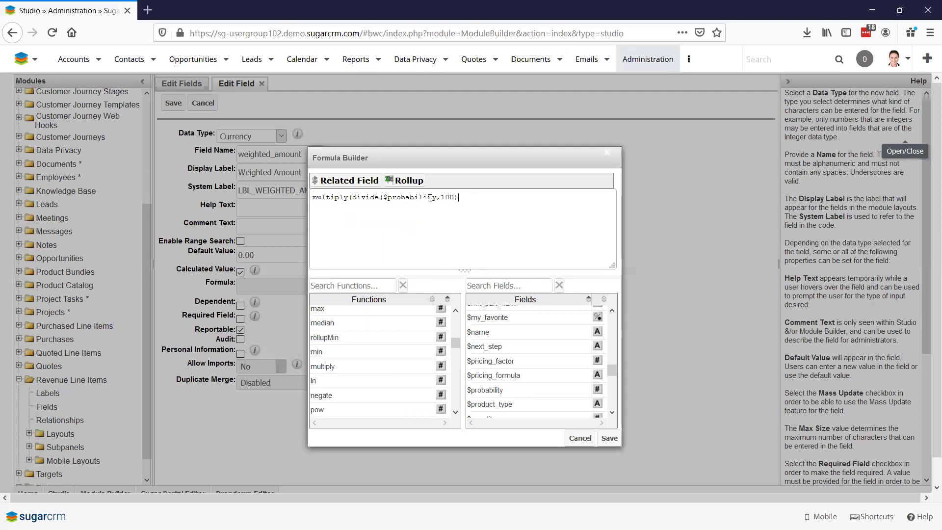
# - Add $likely_case as the second argument, completing multiply(divide($probability,100),$likely_case)
pyautogui.write(',')
pyautogui.scroll(15, 535, 378)
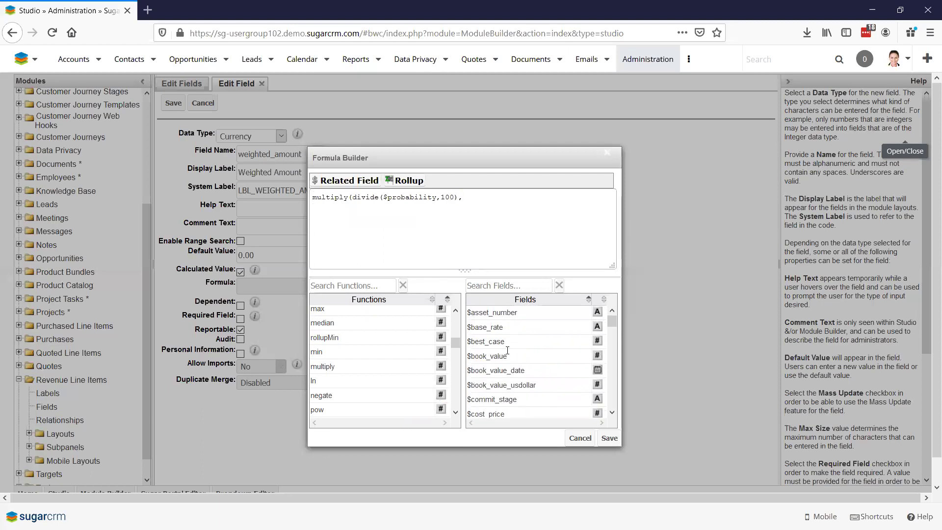
pyautogui.scroll(-3, 520, 373)
pyautogui.scroll(-5, 522, 372)
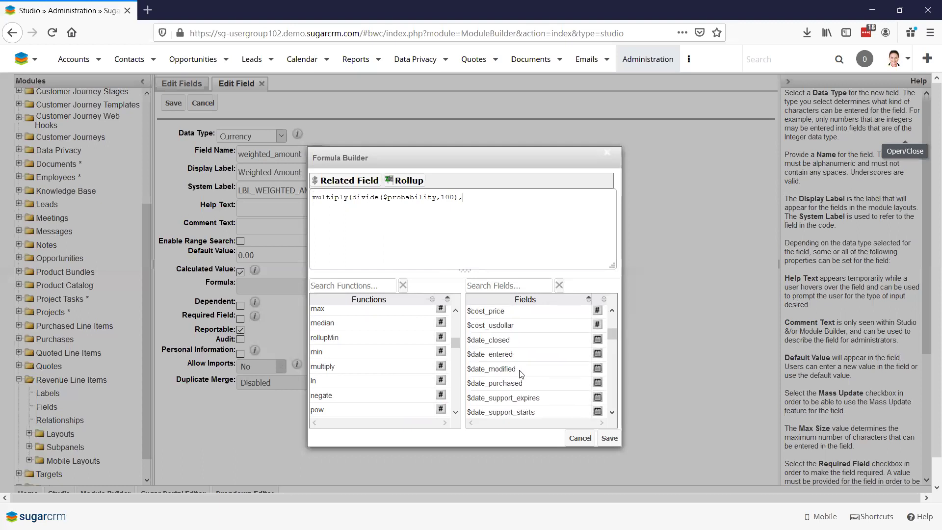
pyautogui.doubleClick(510, 362)
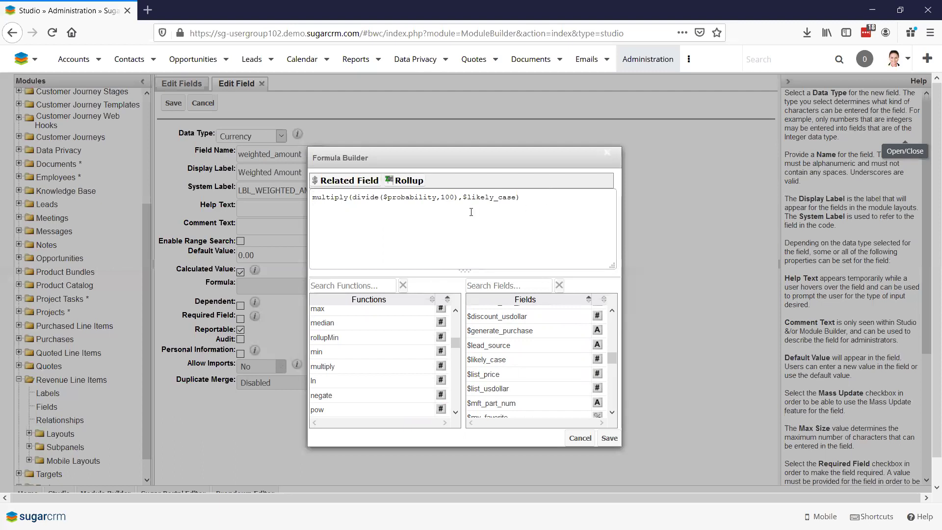
# - Review the multiply function and its divide and $likely_case arguments, and save the formula
pyautogui.moveTo(458, 199); pyautogui.dragTo(354, 199)
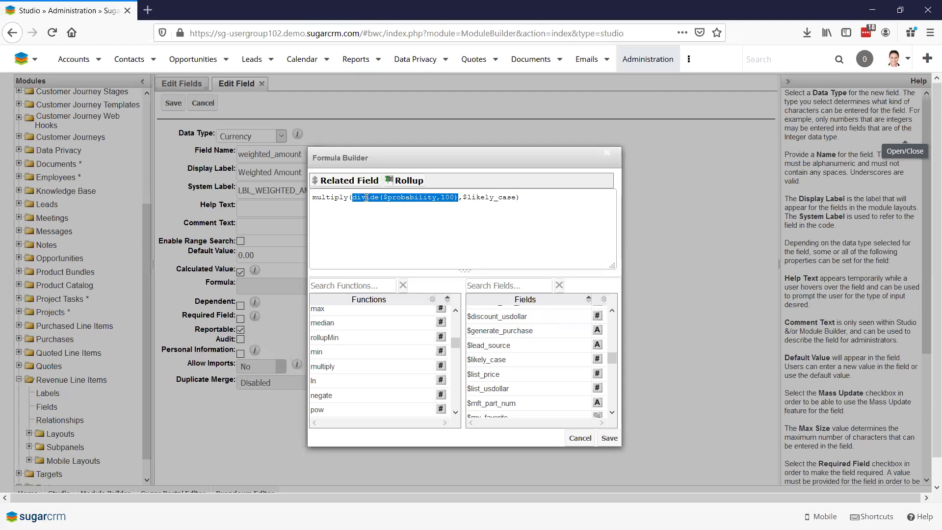
pyautogui.press('Left')
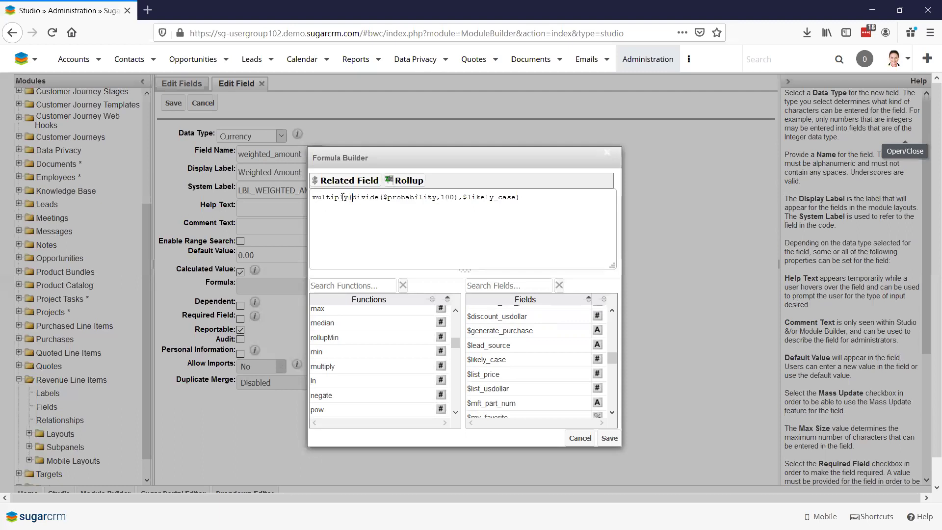
pyautogui.hotkey('shift', 'Left')
pyautogui.hotkey('shift', 'Left')
pyautogui.hotkey('shift', 'Left')
pyautogui.hotkey('shift', 'Left')
pyautogui.hotkey('shift', 'Left')
pyautogui.hotkey('shift', 'Left')
pyautogui.hotkey('shift', 'Left')
pyautogui.hotkey('shift', 'Left')
pyautogui.hotkey('shift', 'Left')
pyautogui.moveTo(461, 196); pyautogui.dragTo(513, 197)
pyautogui.click(528, 222)
pyautogui.click(609, 438)
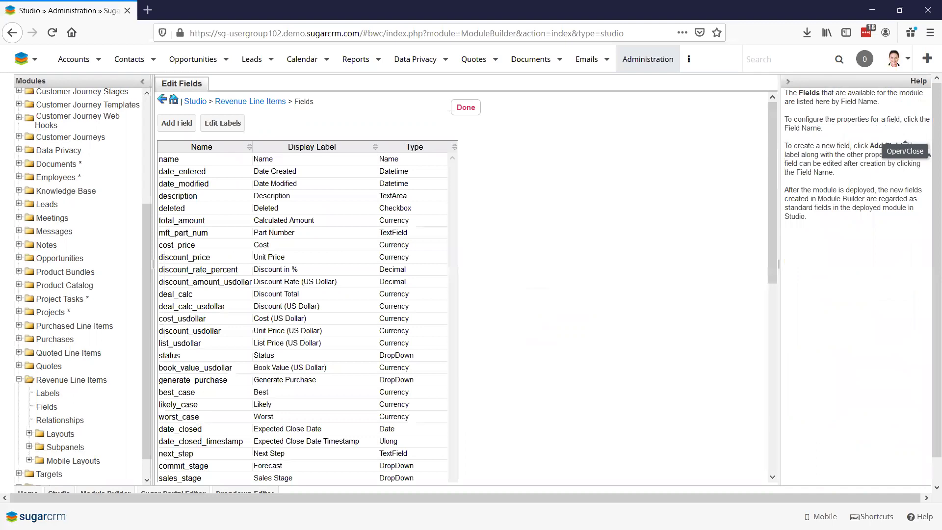
pyautogui.hotkey('alt', 'Tab')
pyautogui.click(177, 123)
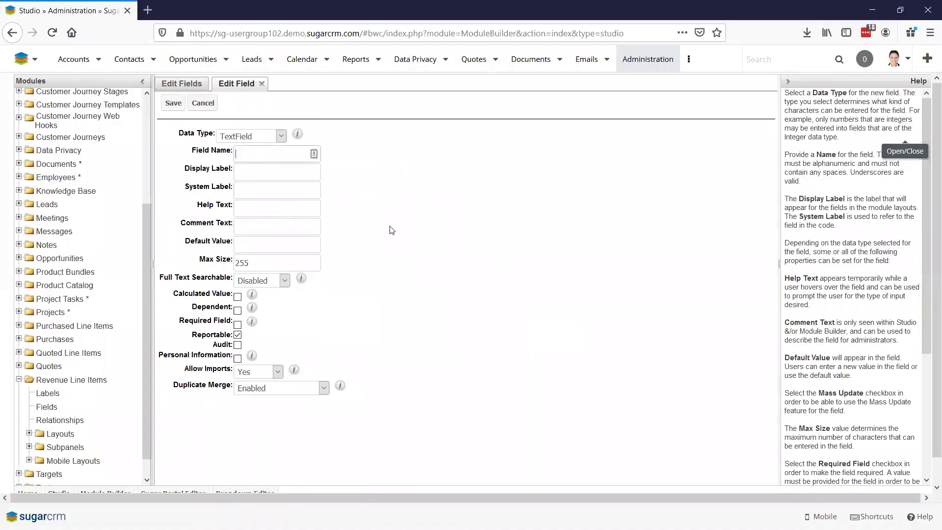
pyautogui.click(200, 102)
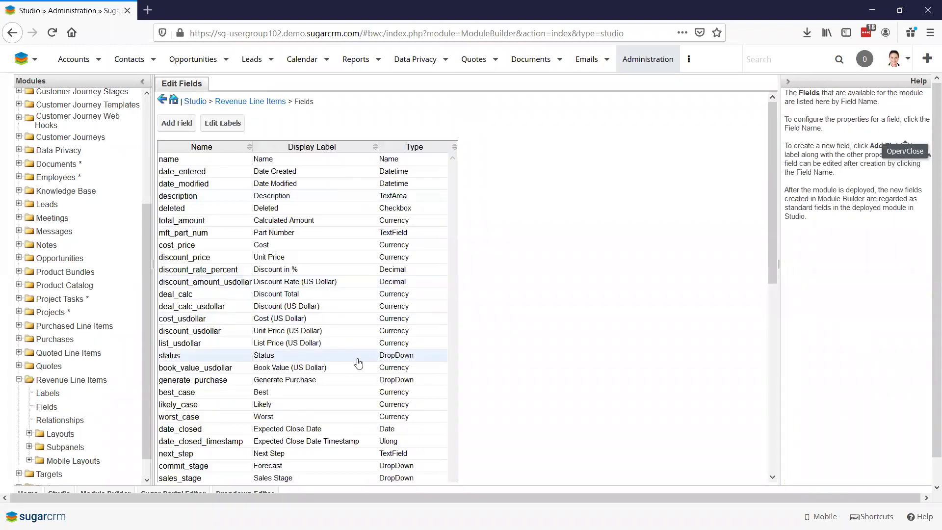
# - Open the sales_stage field to check which dropdown list it uses, and close it without changes
pyautogui.scroll(-5, 358, 363)
pyautogui.click(294, 329)
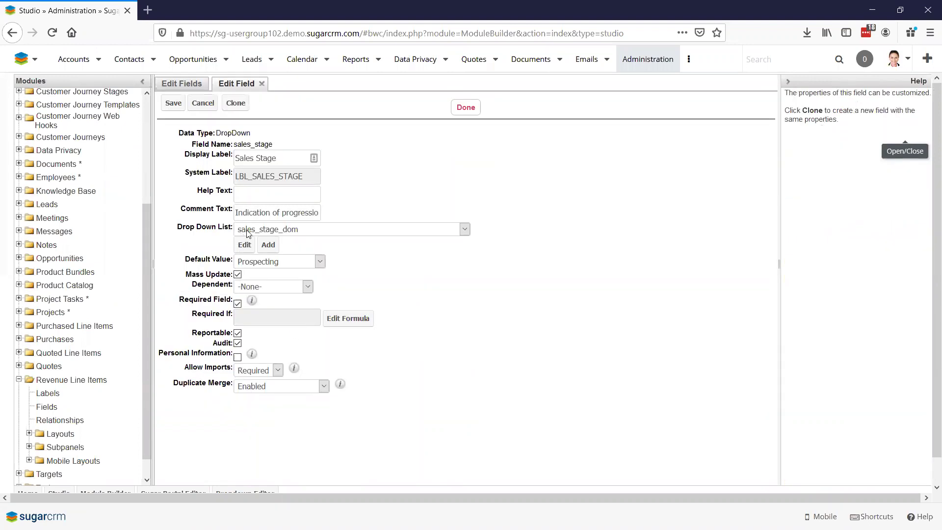
pyautogui.click(203, 103)
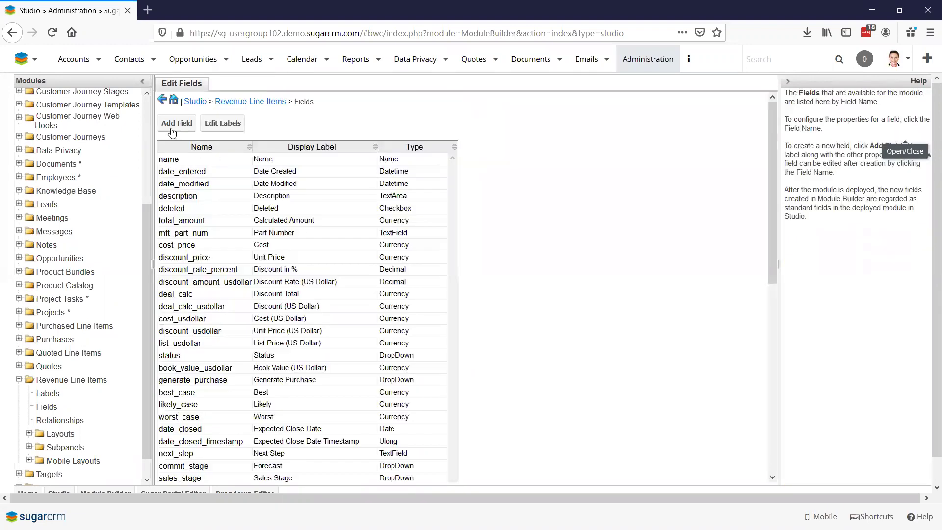
# - Start a new text field named copy_stage in Revenue Line Items and make it a calculated value
pyautogui.click(274, 153)
pyautogui.write('Copy_stage')
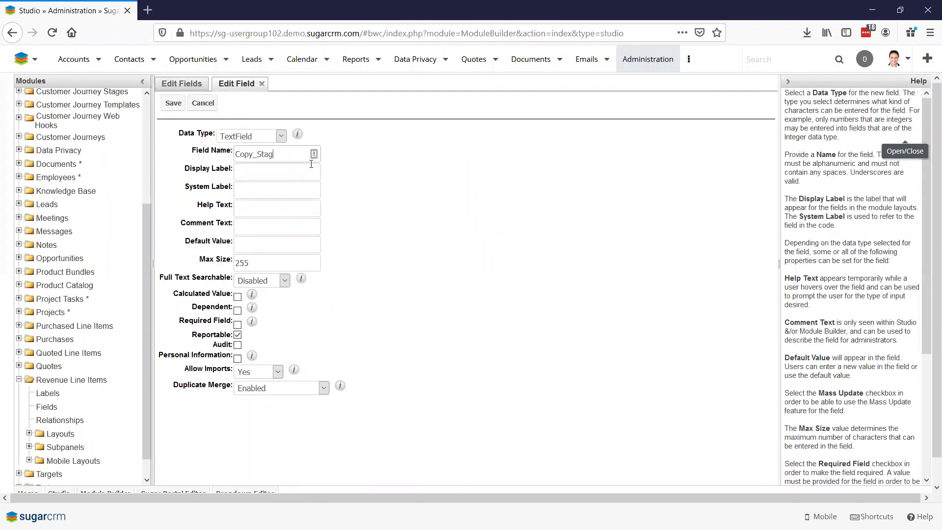
pyautogui.press('Tab')
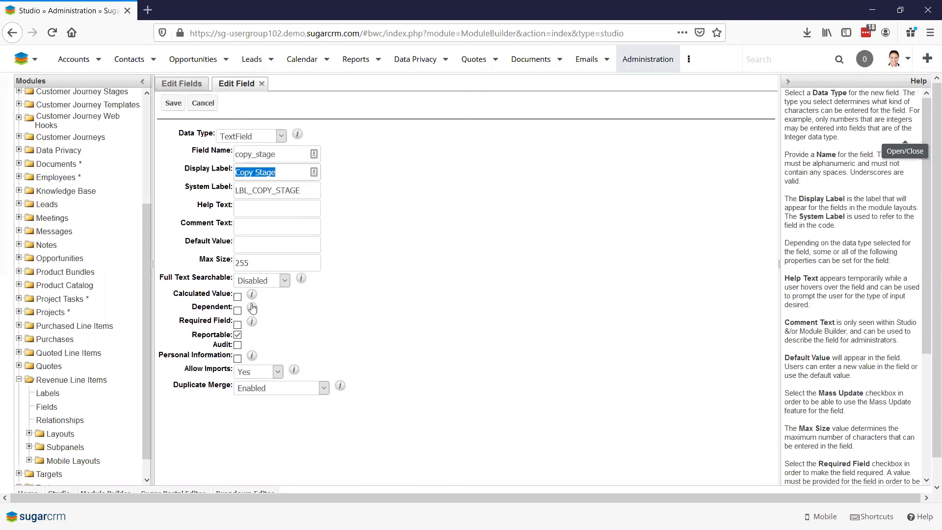
pyautogui.click(238, 298)
# - Search the formula functions for "to" and start the field's formula with toString
pyautogui.click(368, 314)
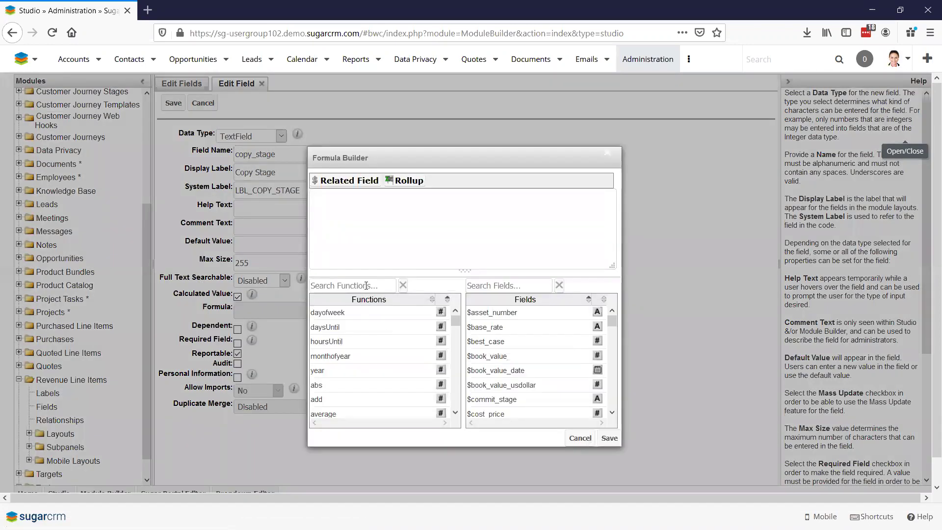
pyautogui.click(366, 286)
pyautogui.write('to')
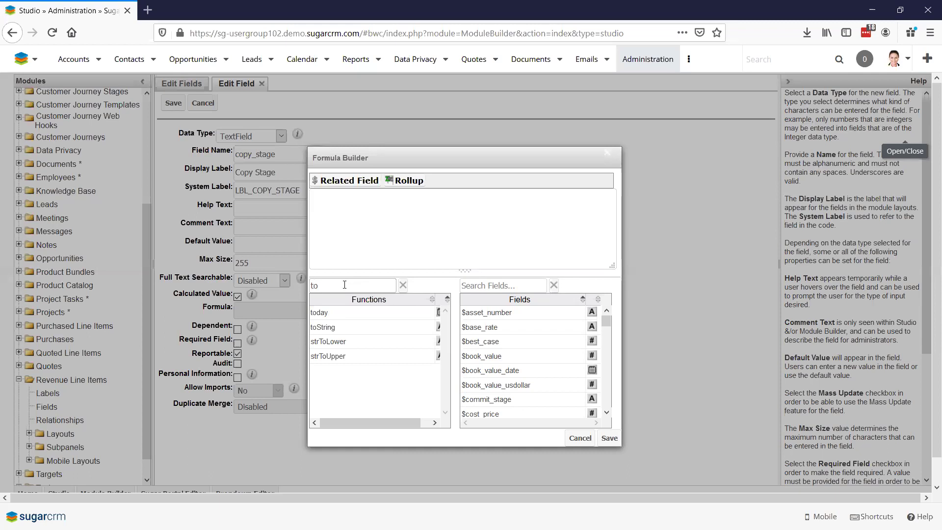
pyautogui.click(339, 328)
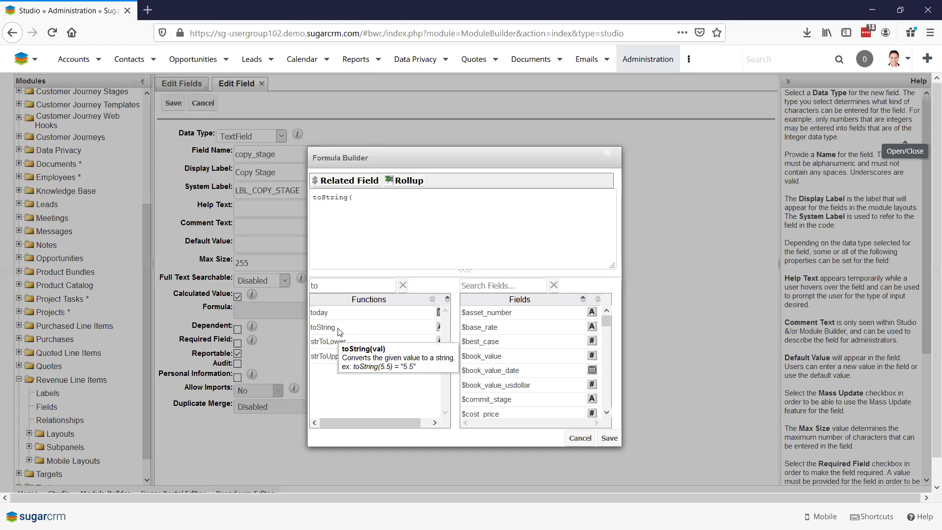
# - Try $sales_stage directly as the argument of the toString function
pyautogui.scroll(-2, 491, 357)
pyautogui.scroll(-8, 491, 357)
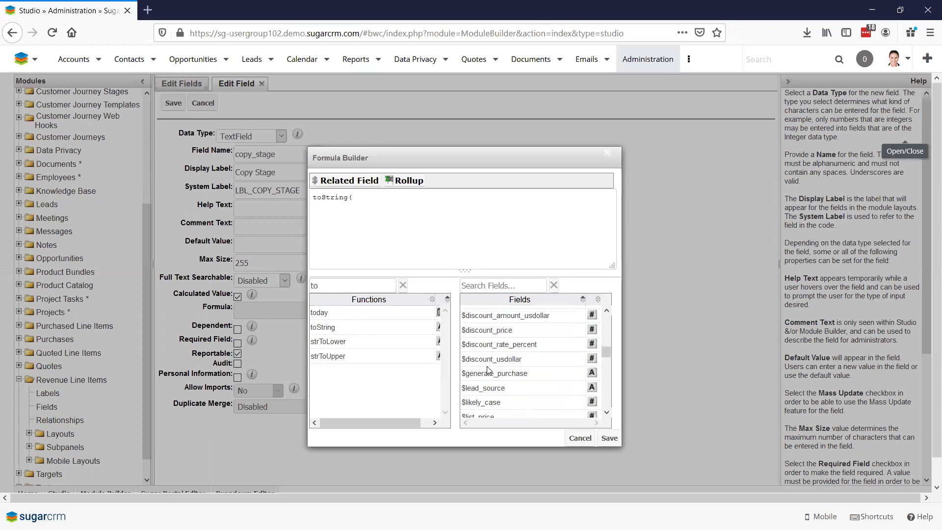
pyautogui.scroll(-4, 485, 370)
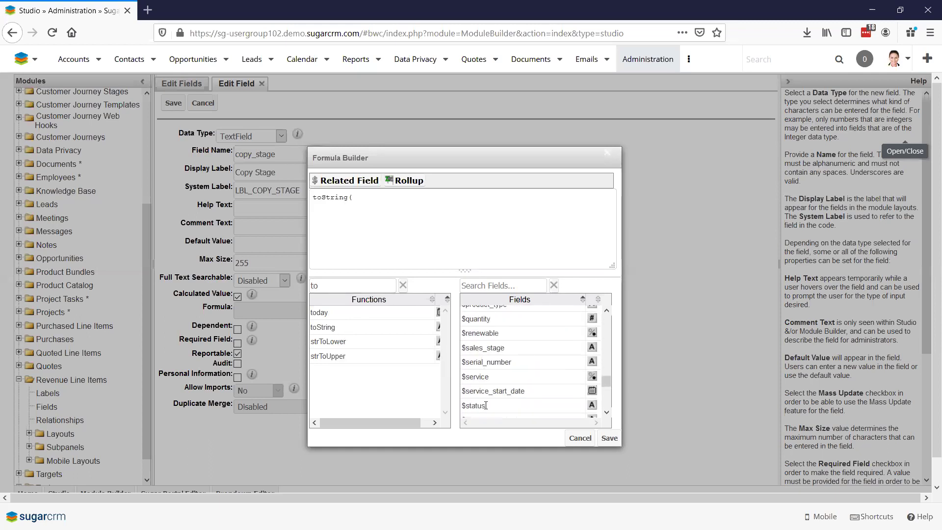
pyautogui.scroll(3, 485, 373)
pyautogui.scroll(-1, 485, 373)
pyautogui.click(486, 348)
pyautogui.click(429, 195)
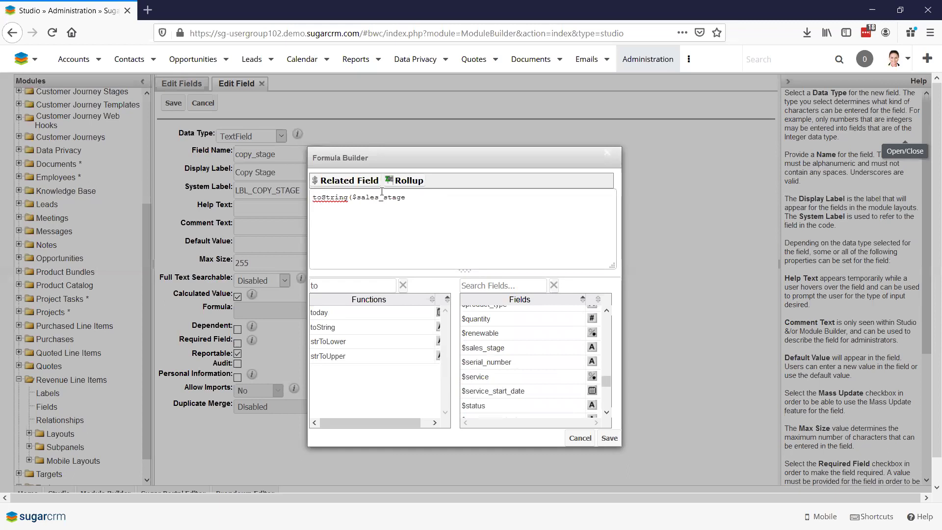
pyautogui.moveTo(353, 197); pyautogui.dragTo(407, 197)
pyautogui.click(415, 198)
# - Search the functions for "drop" and replace the $sales_stage argument inside toString with the getDropdownValue function
pyautogui.doubleClick(315, 286)
pyautogui.write('drop')
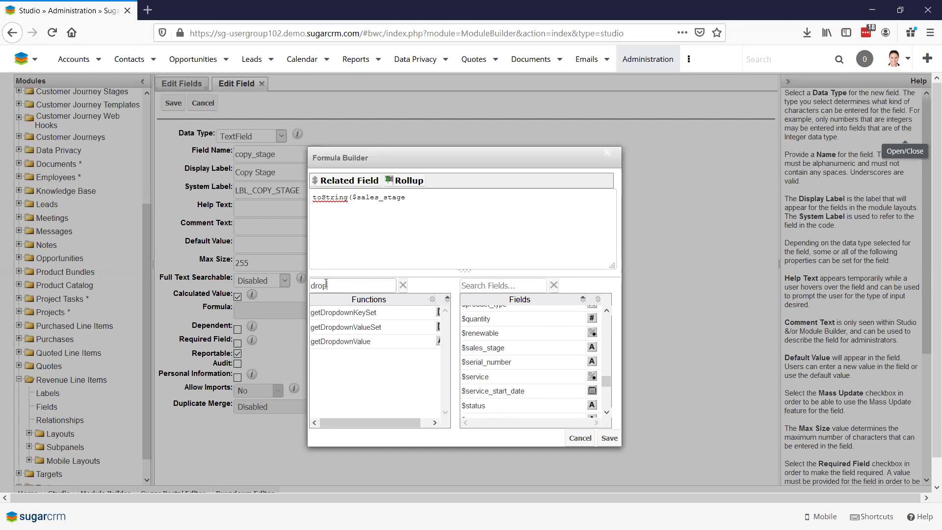
pyautogui.moveTo(373, 345)
pyautogui.moveTo(406, 197); pyautogui.dragTo(352, 197)
pyautogui.press('BackSpace')
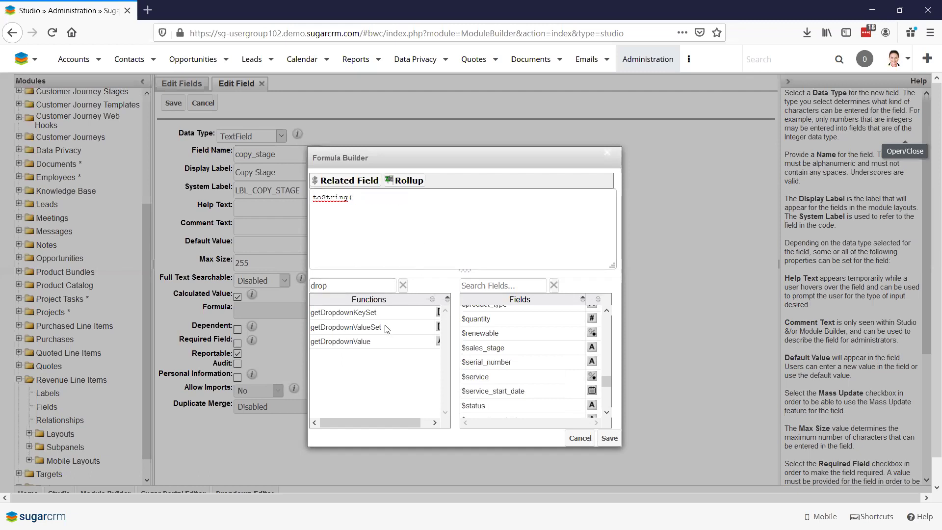
pyautogui.click(370, 341)
# - Fill in the inner function as getDropdownValue("sales_stage_dom",$sales_stage) and review its two arguments
pyautogui.click(452, 202)
pyautogui.write('"sal')
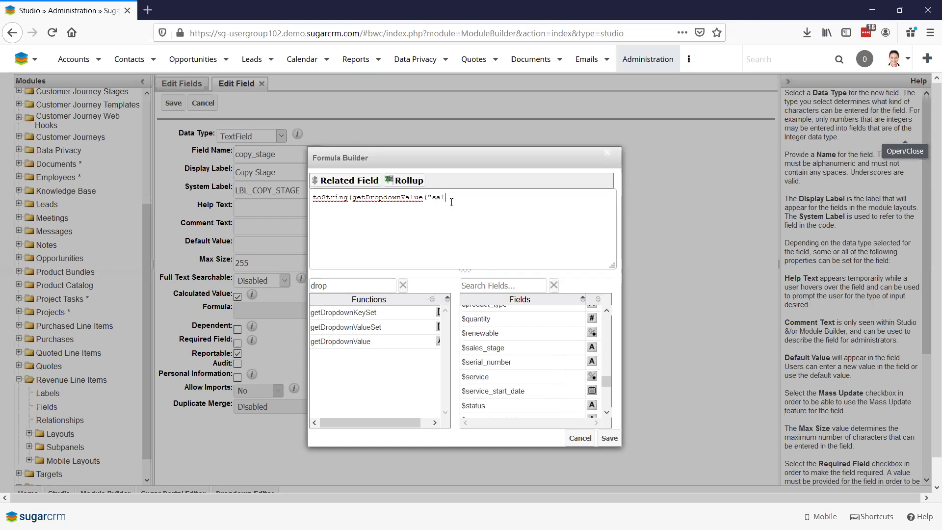
pyautogui.write('es_stage_dom",')
pyautogui.doubleClick(491, 348)
pyautogui.click(574, 207)
pyautogui.write(')')
pyautogui.moveTo(509, 199); pyautogui.dragTo(562, 203)
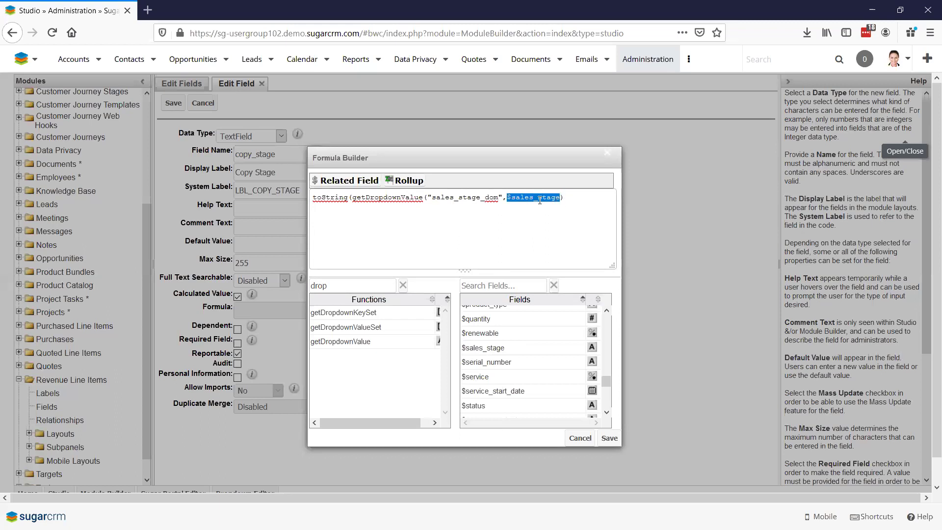
pyautogui.moveTo(431, 197); pyautogui.dragTo(499, 197)
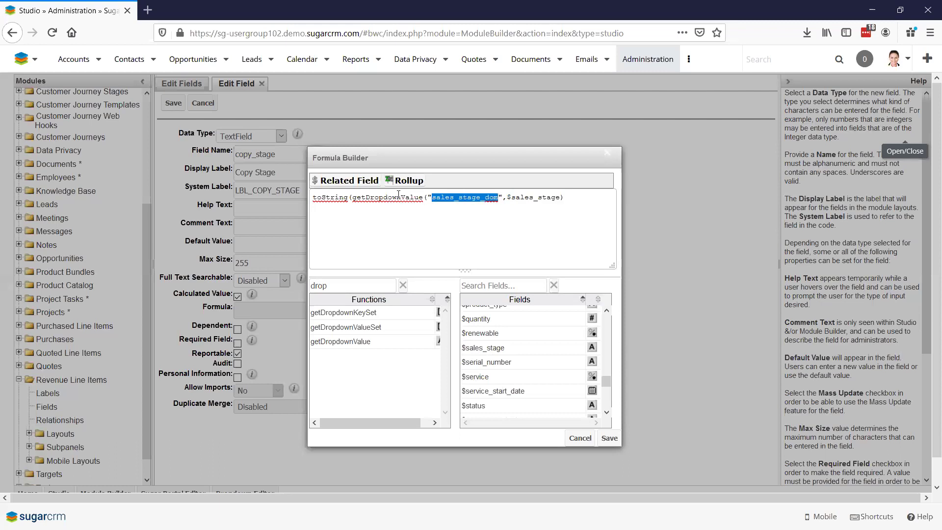
# - Remove the toString wrapper so that the formula is only getDropdownValue("sales_stage_dom",$sales_stage)
pyautogui.click(578, 198)
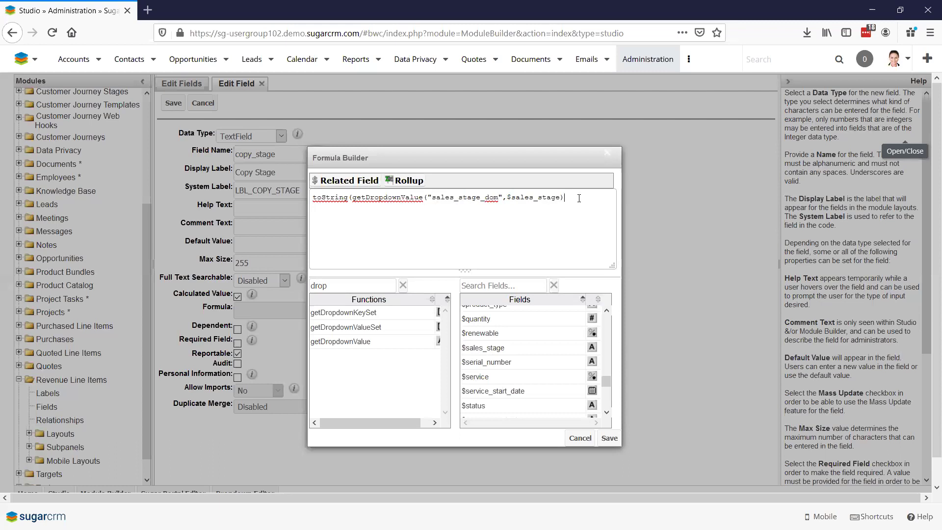
pyautogui.write('()')
pyautogui.press('BackSpace')
pyautogui.moveTo(438, 345)
pyautogui.moveTo(390, 425); pyautogui.dragTo(436, 360)
pyautogui.moveTo(385, 423); pyautogui.dragTo(347, 393)
pyautogui.click(354, 197)
pyautogui.moveTo(352, 197); pyautogui.dragTo(312, 197)
pyautogui.press('BackSpace')
pyautogui.click(541, 201)
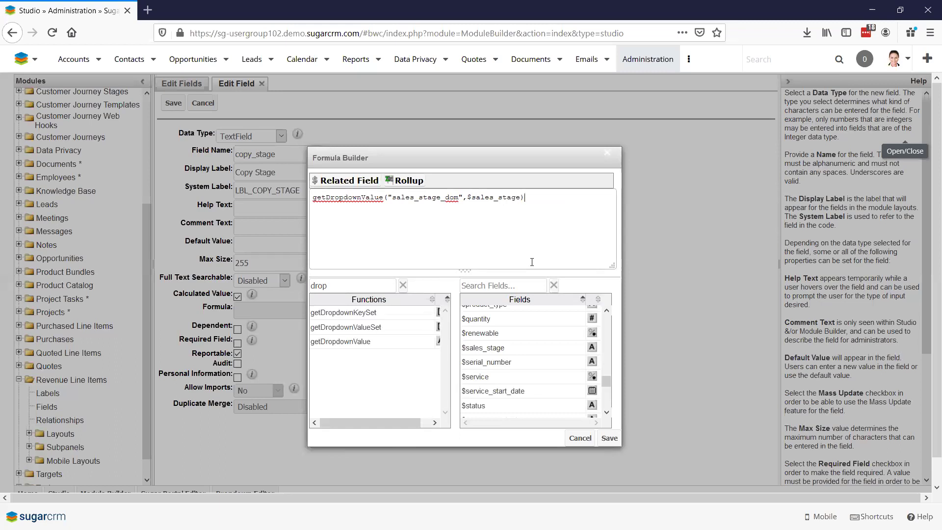
# - Review the "sales_stage_dom" argument, then save the formula and the copy_stage field
pyautogui.moveTo(460, 197); pyautogui.dragTo(392, 199)
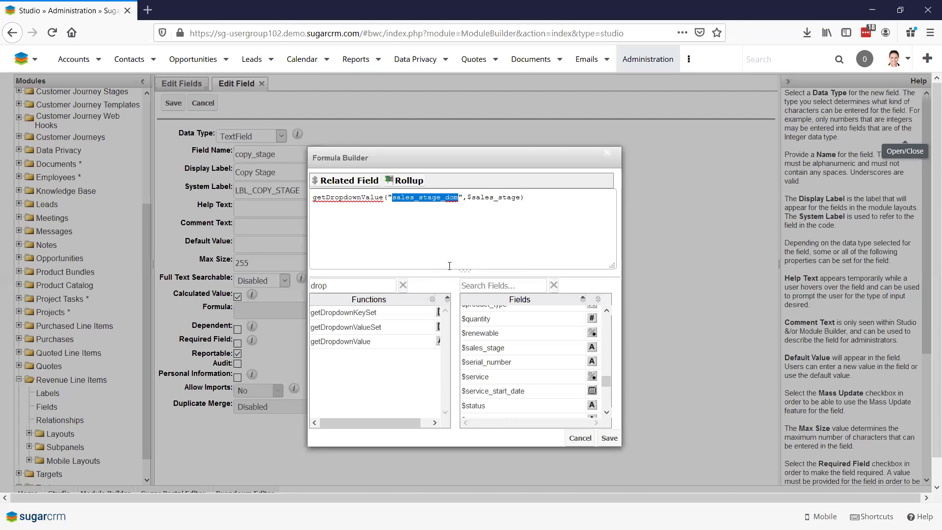
pyautogui.moveTo(386, 198); pyautogui.dragTo(393, 198)
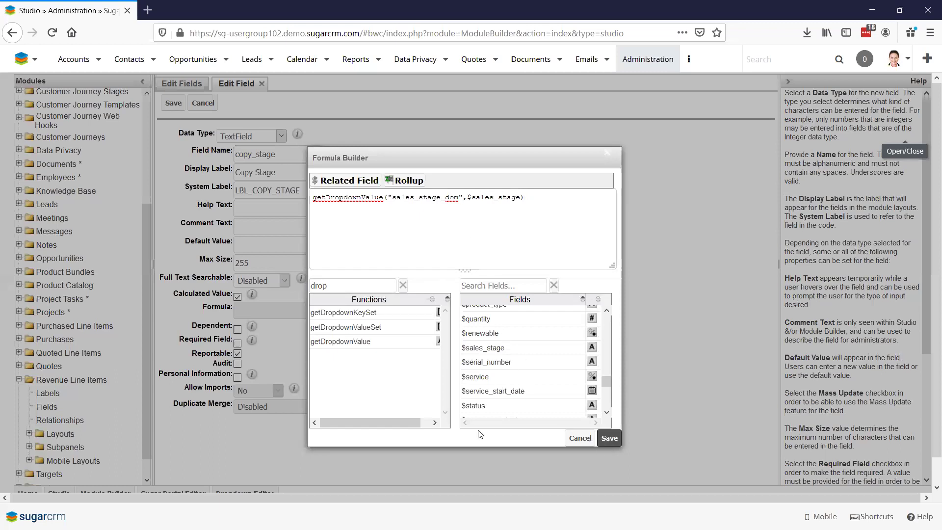
pyautogui.click(609, 441)
pyautogui.click(172, 103)
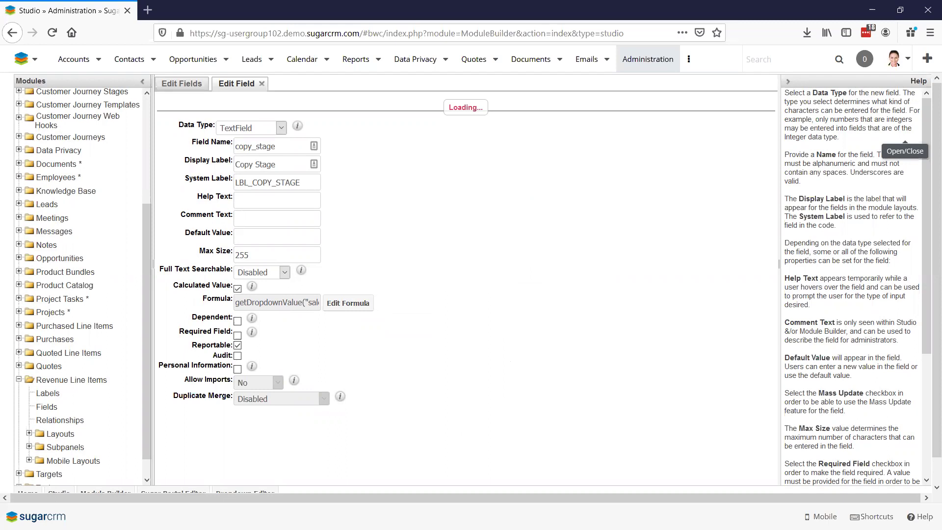
pyautogui.hotkey('alt', 'Tab')
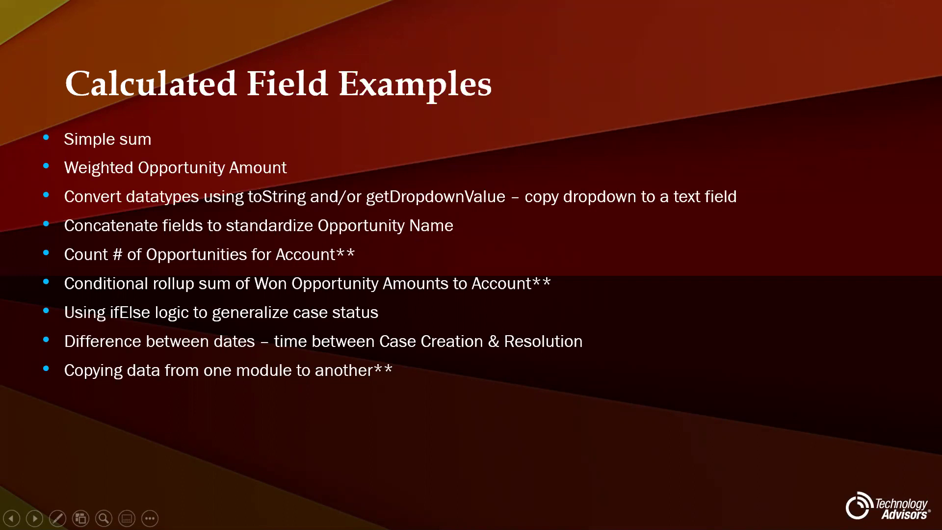
pyautogui.hotkey('alt', 'Tab')
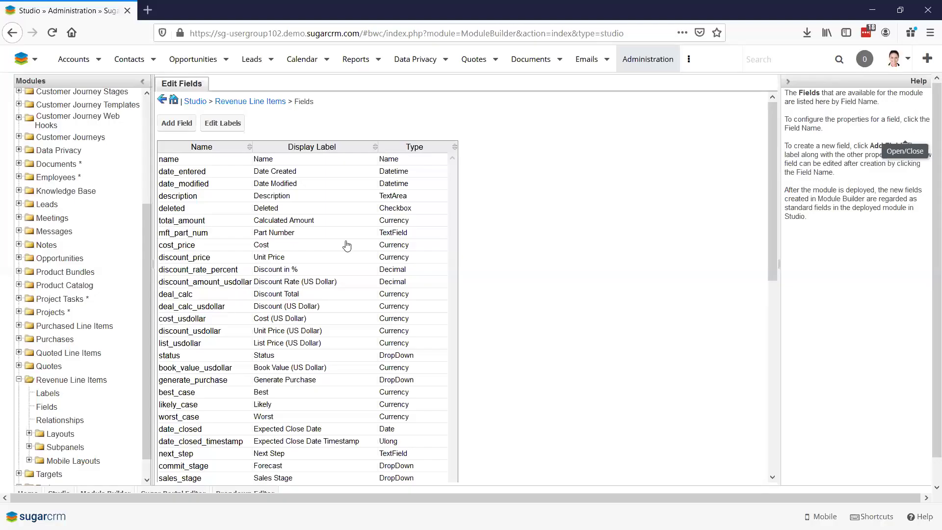
pyautogui.click(274, 163)
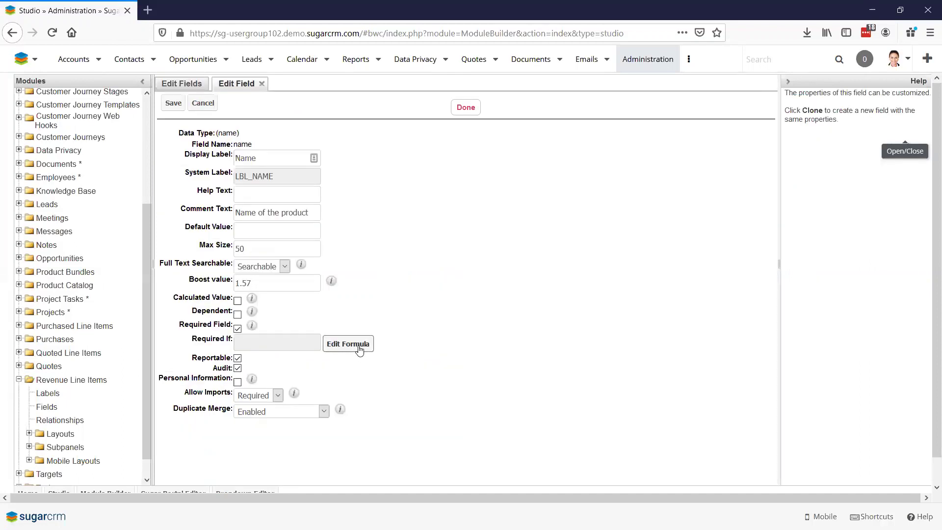
pyautogui.click(360, 345)
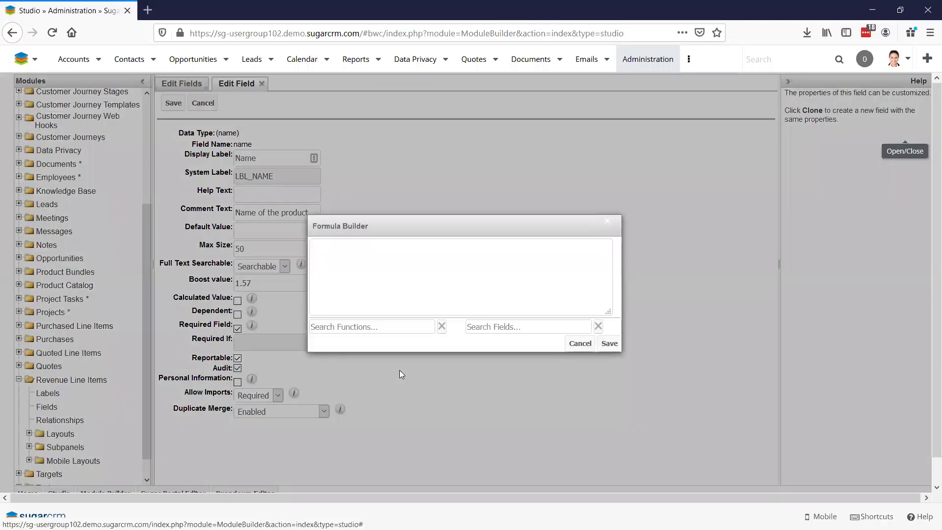
pyautogui.click(574, 431)
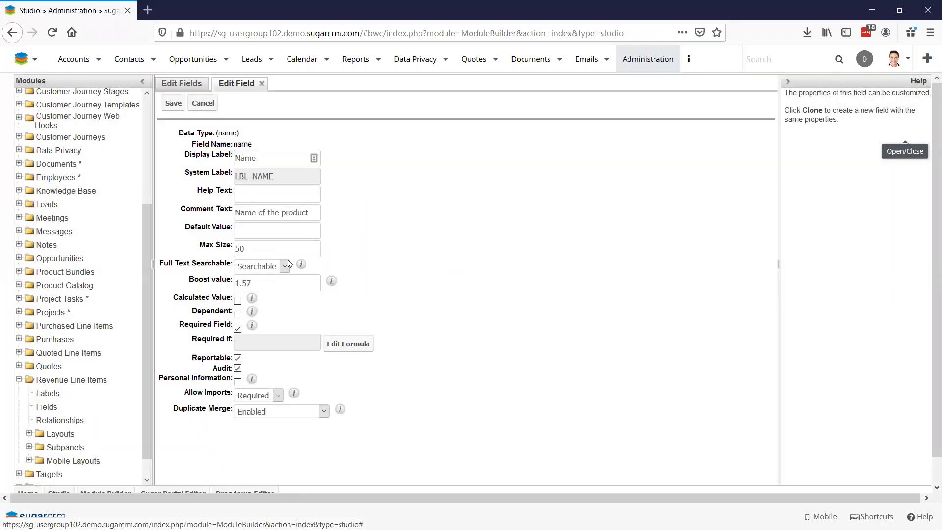
pyautogui.click(202, 103)
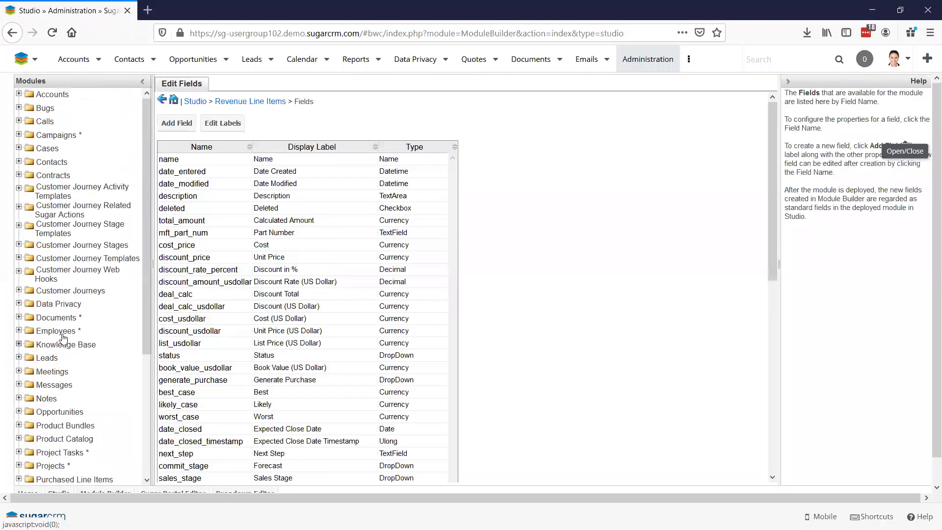
# - Open the name field of the Opportunities module for editing and make it a calculated value
pyautogui.click(19, 312)
pyautogui.click(50, 340)
pyautogui.click(194, 126)
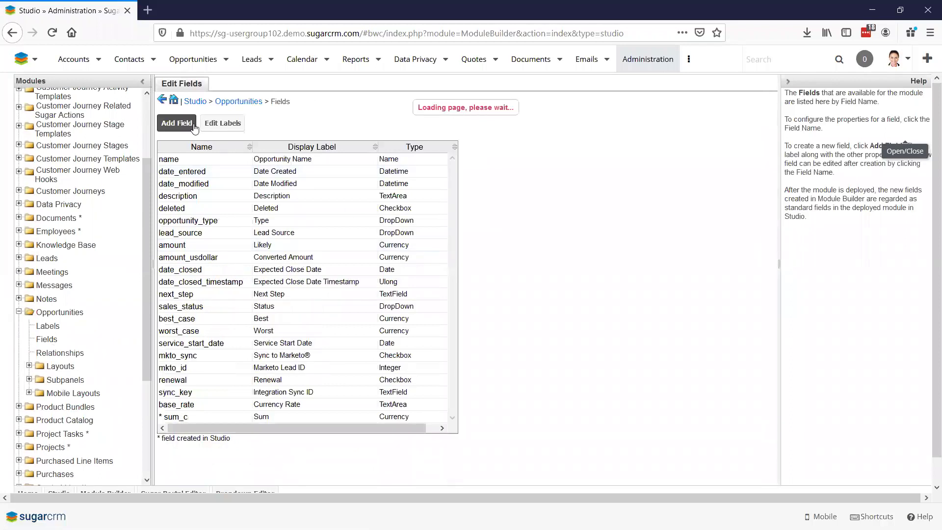
pyautogui.click(210, 103)
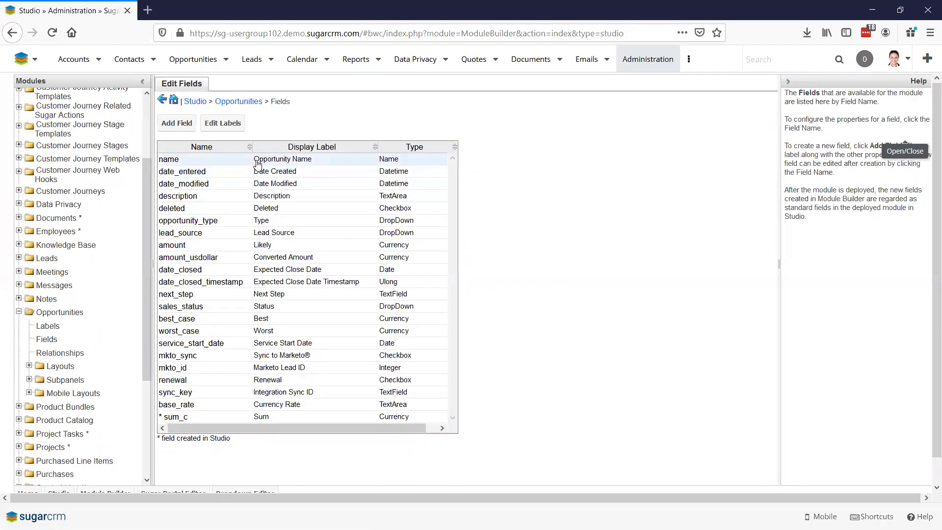
pyautogui.click(287, 163)
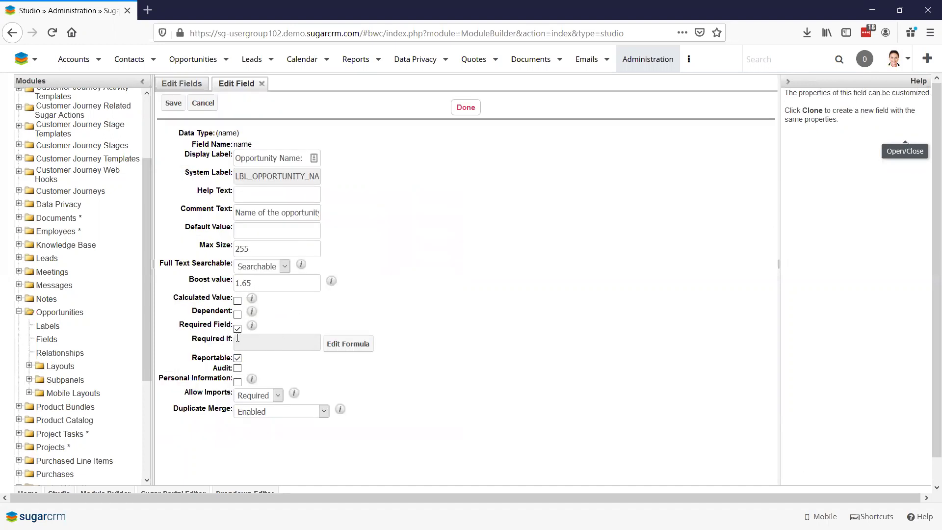
pyautogui.click(237, 300)
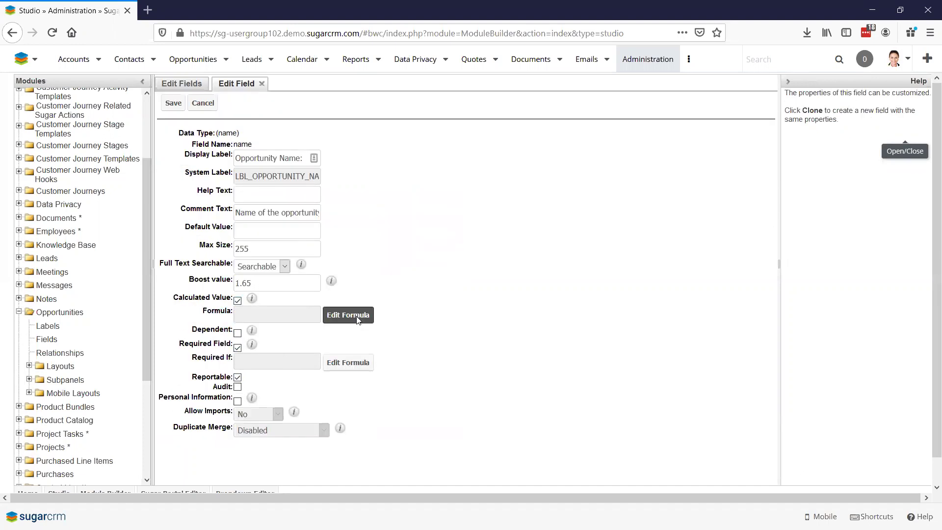
# - Open the name field's calculation formula, search the functions for "con" and start the formula with concat
pyautogui.click(357, 316)
pyautogui.click(335, 283)
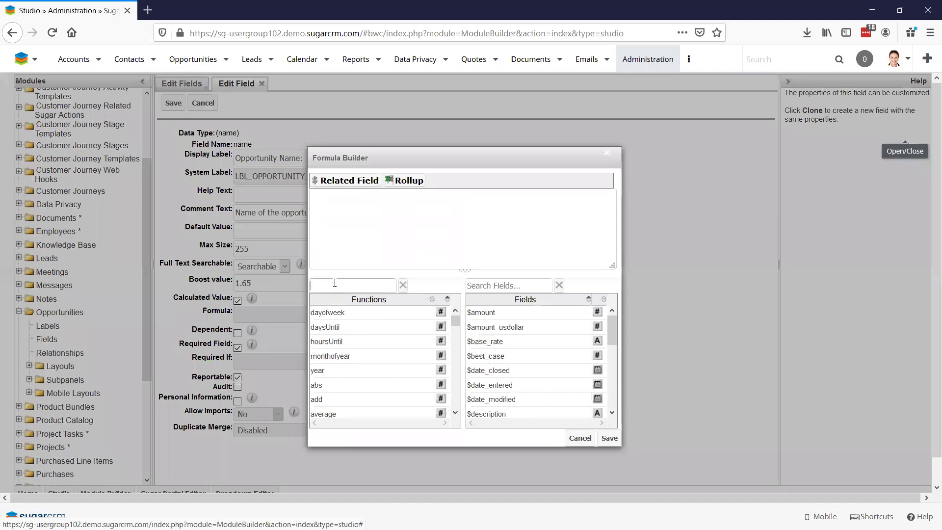
pyautogui.write('con')
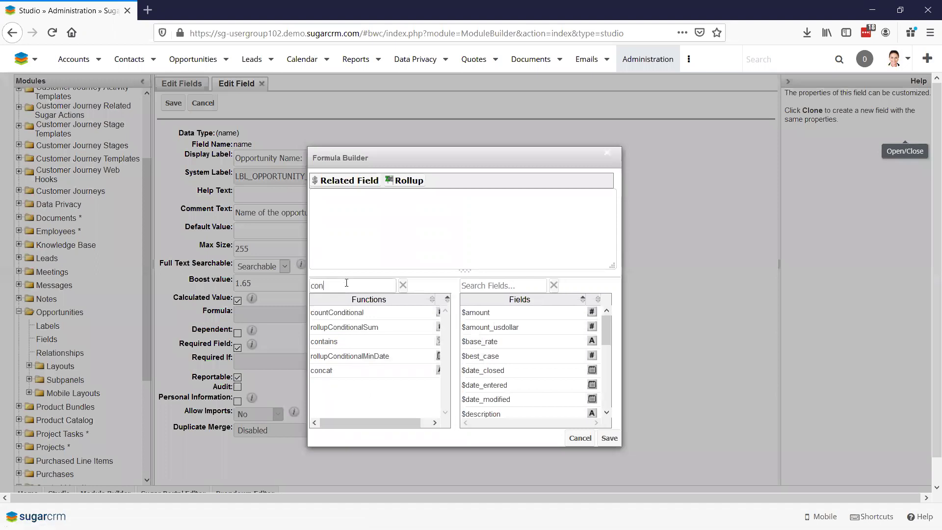
pyautogui.moveTo(334, 375)
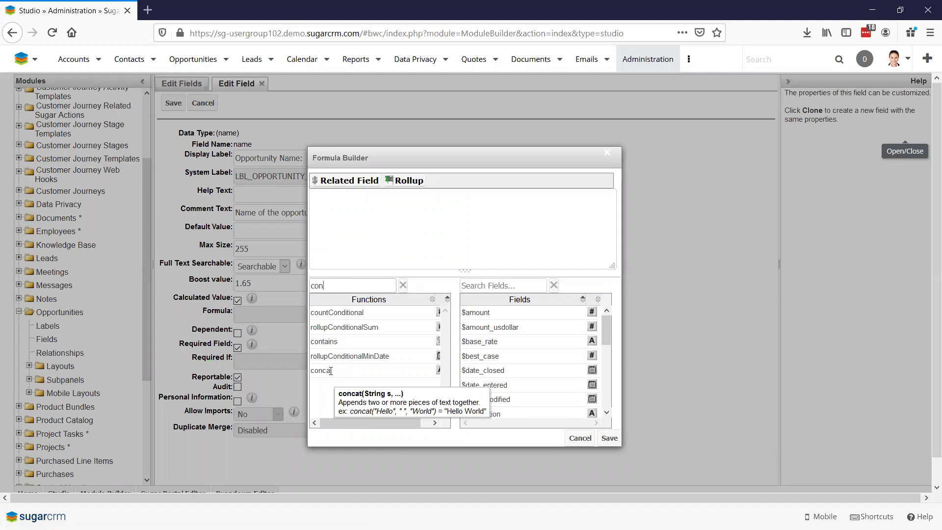
pyautogui.doubleClick(331, 371)
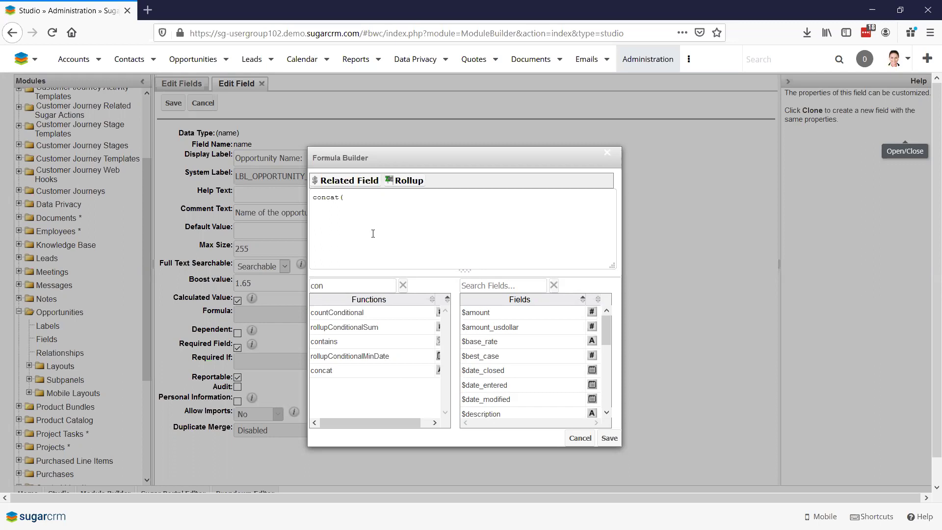
pyautogui.click(367, 194)
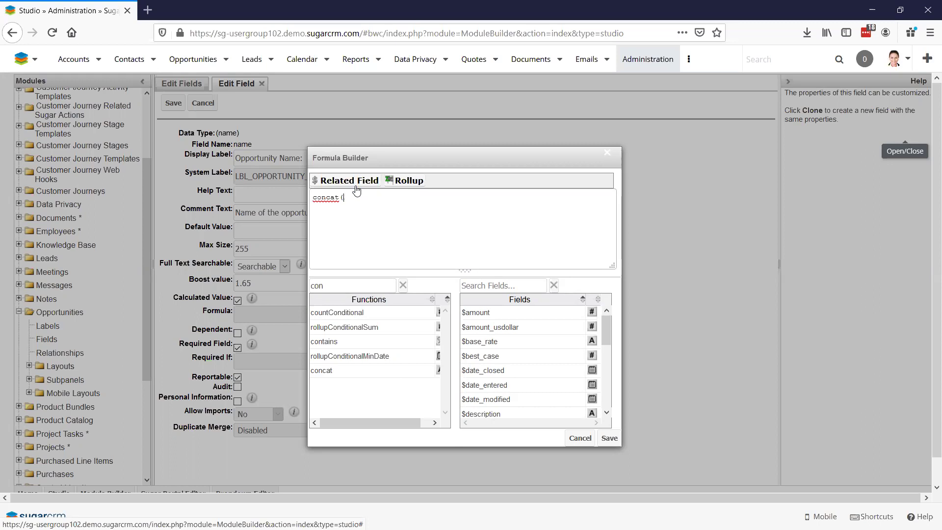
# - Insert the related Name field of the Accounts module as the first argument of concat
pyautogui.click(355, 183)
pyautogui.click(409, 276)
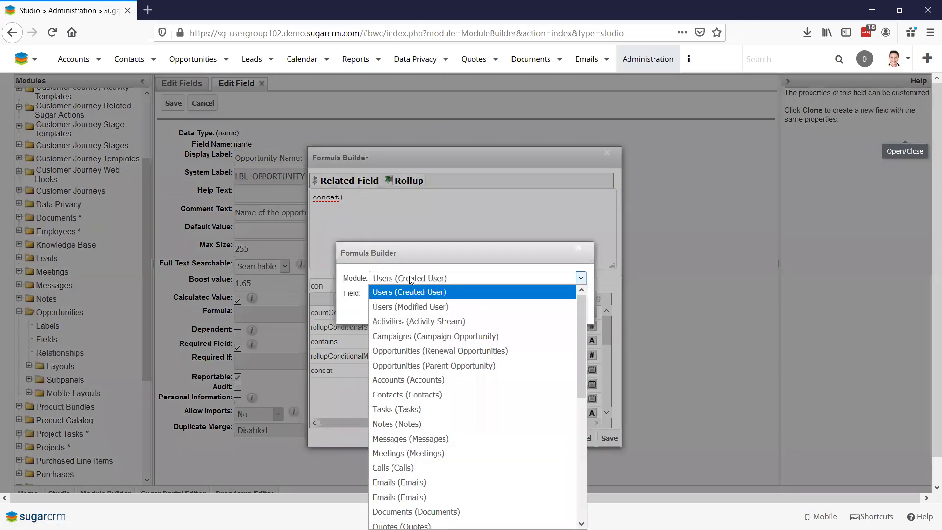
pyautogui.click(415, 380)
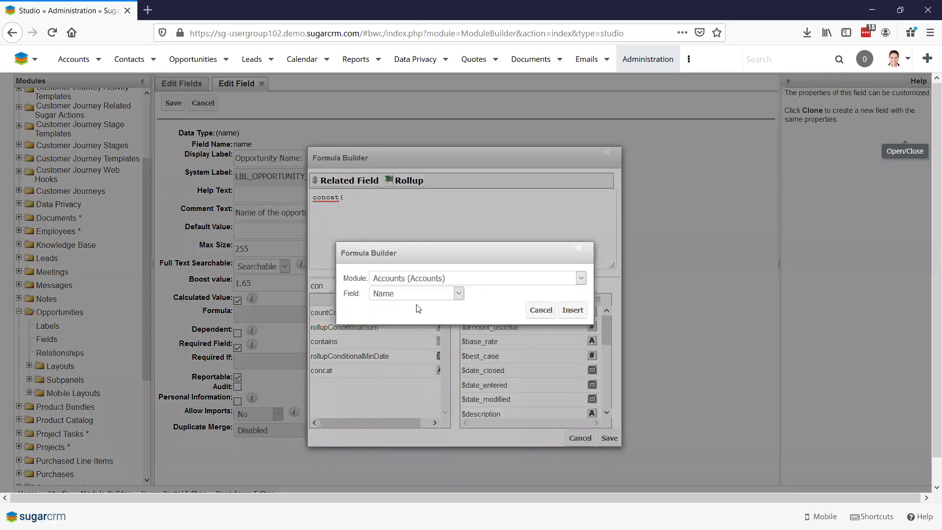
pyautogui.click(435, 294)
pyautogui.click(436, 294)
pyautogui.click(572, 310)
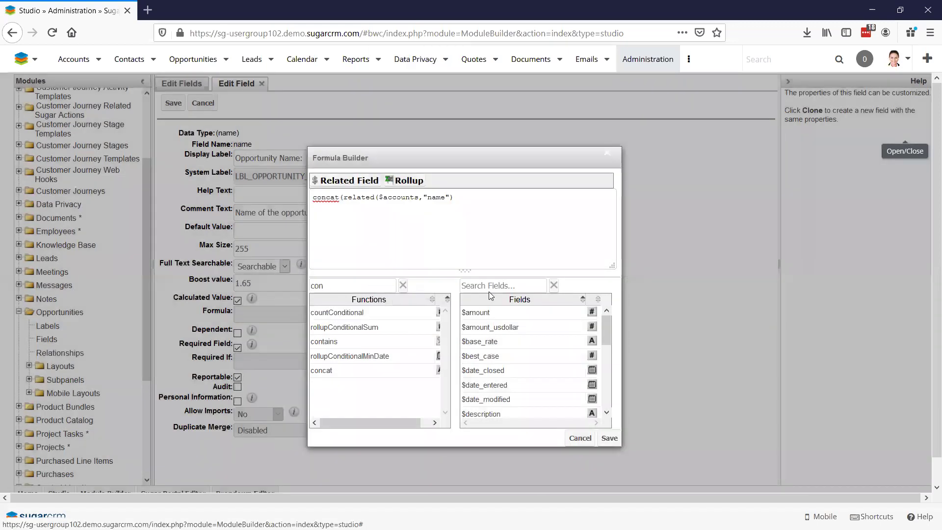
pyautogui.doubleClick(349, 197)
pyautogui.moveTo(387, 195); pyautogui.dragTo(455, 199)
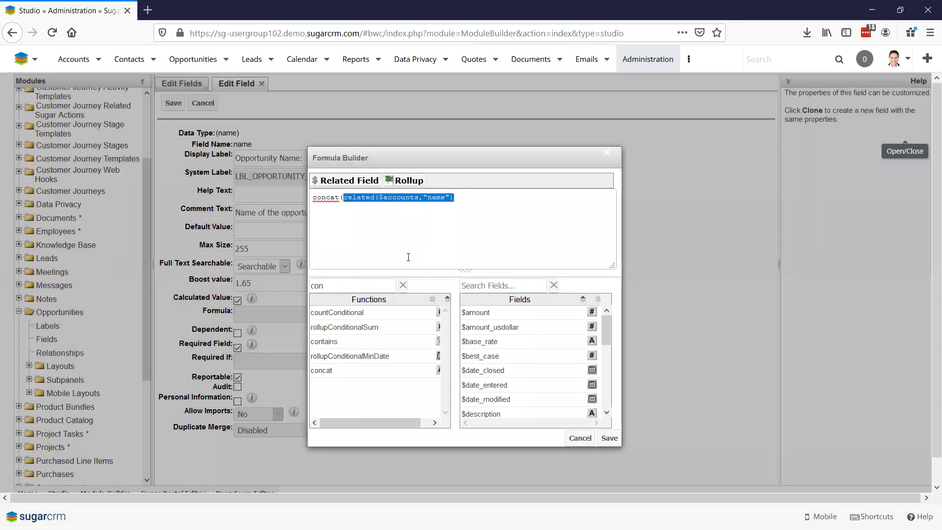
pyautogui.click(456, 210)
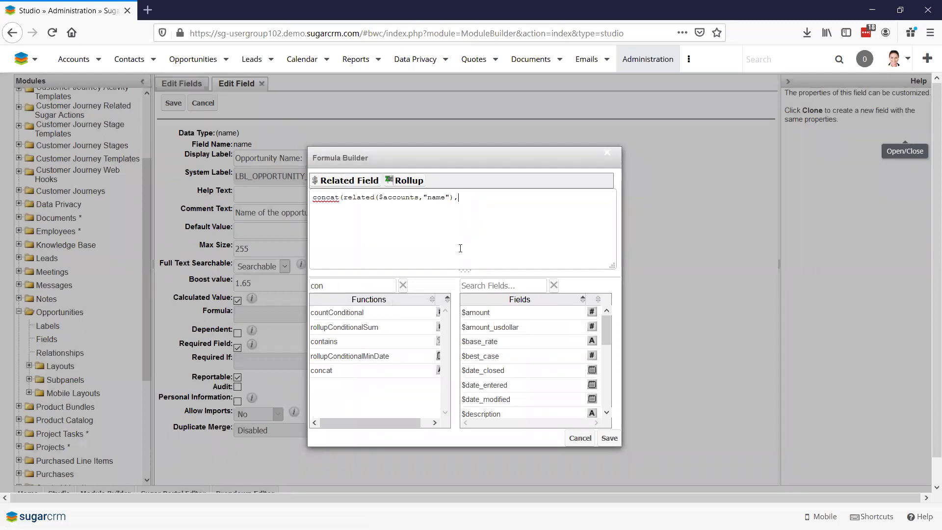
# - Add " - " and $date_closed as further concat arguments, close the function and try to save the formula
pyautogui.write(',+')
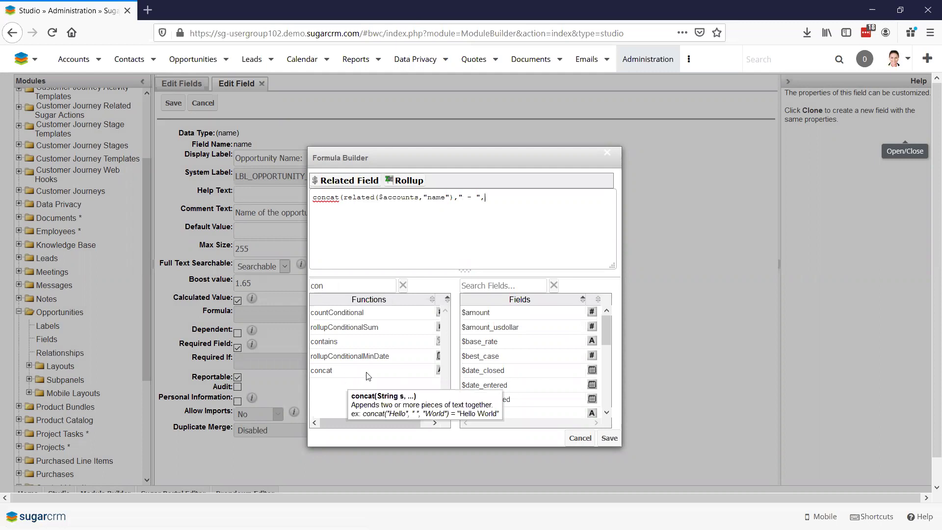
pyautogui.doubleClick(508, 368)
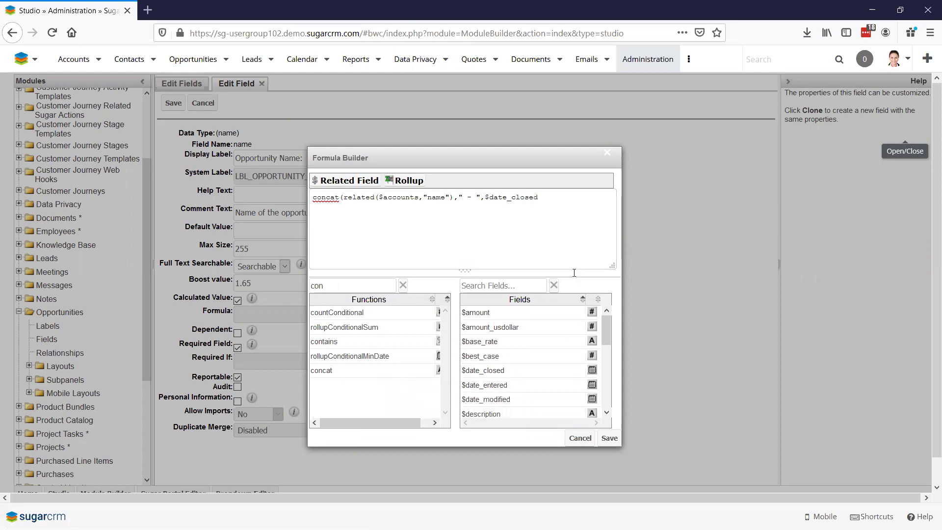
pyautogui.write(')')
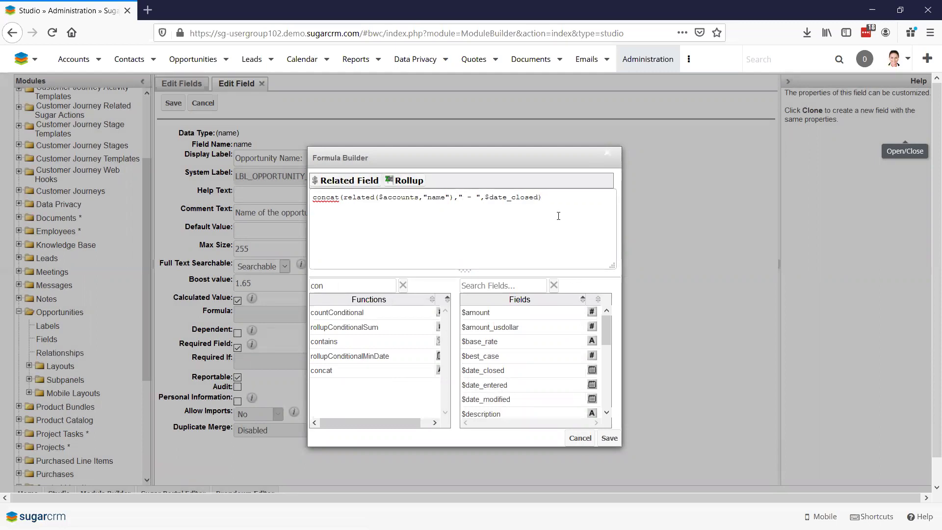
pyautogui.click(608, 438)
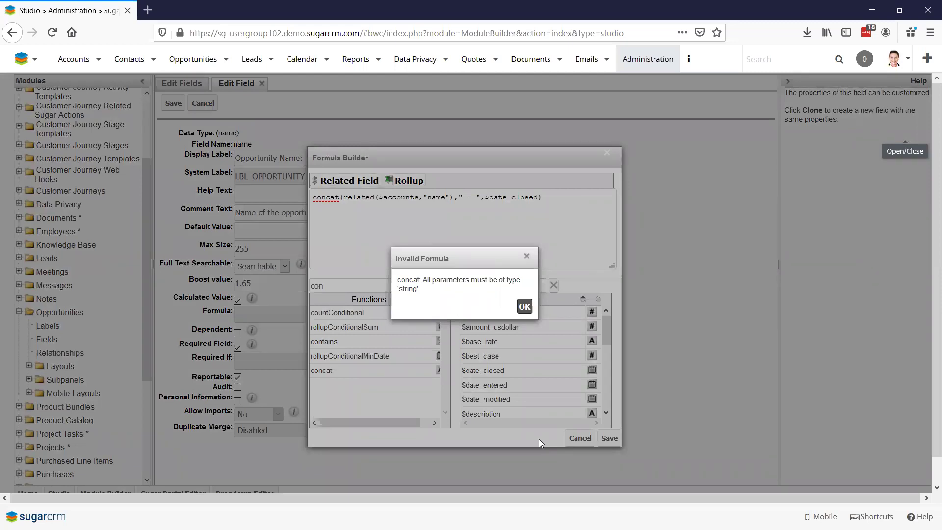
pyautogui.click(524, 306)
# - Wrap $date_closed in toString inside the concat formula, then save the formula and the Opportunity Name field
pyautogui.click(484, 197)
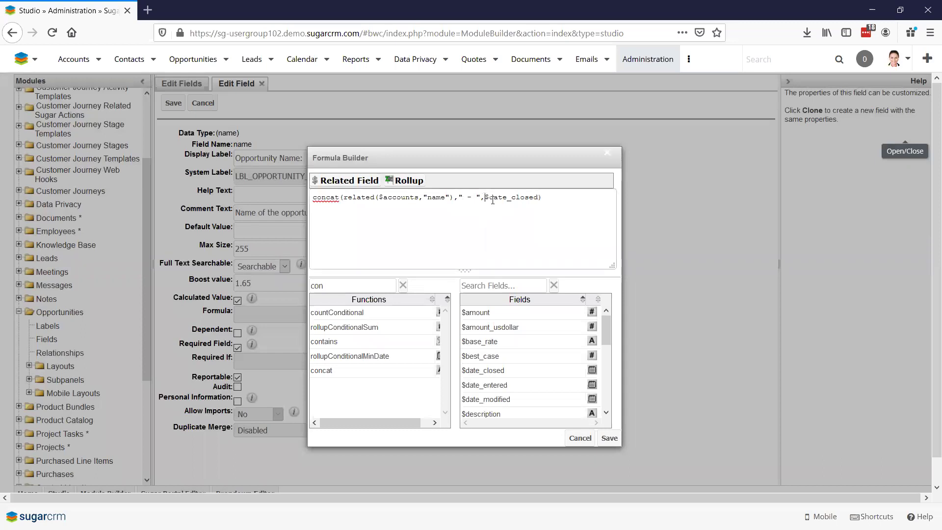
pyautogui.write(',toString(')
pyautogui.click(600, 198)
pyautogui.write(')')
pyautogui.click(609, 438)
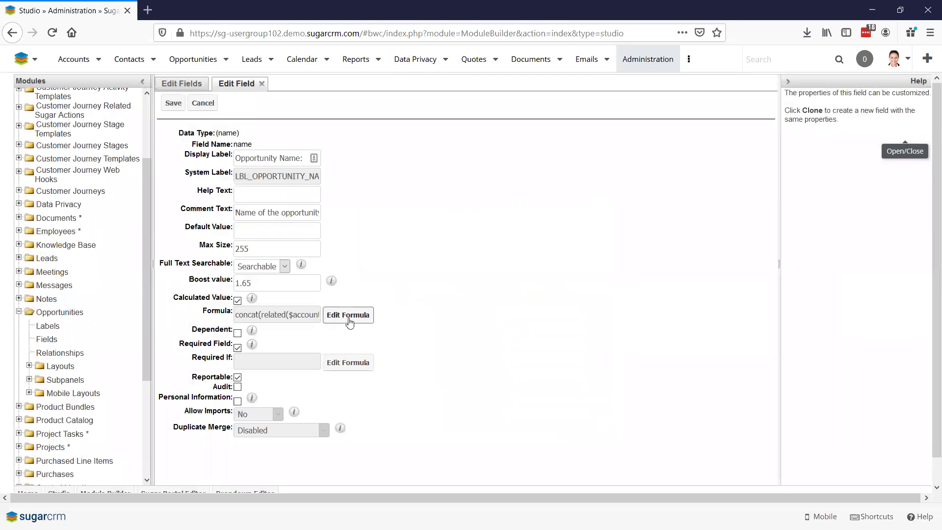
pyautogui.click(172, 107)
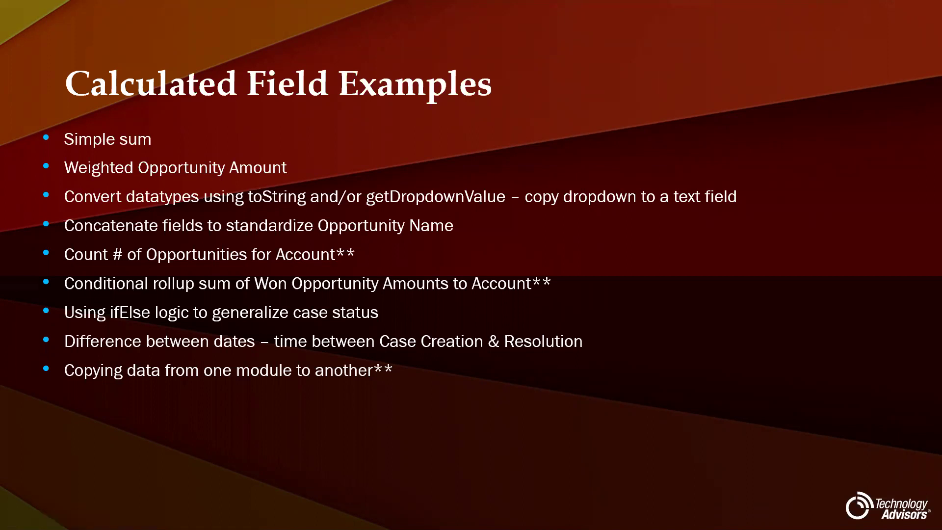
# - Return to Studio from the slides and start a new field in the Accounts module
pyautogui.hotkey('alt', 'Tab')
pyautogui.scroll(3, 54, 199)
pyautogui.click(19, 95)
pyautogui.click(47, 122)
pyautogui.click(181, 123)
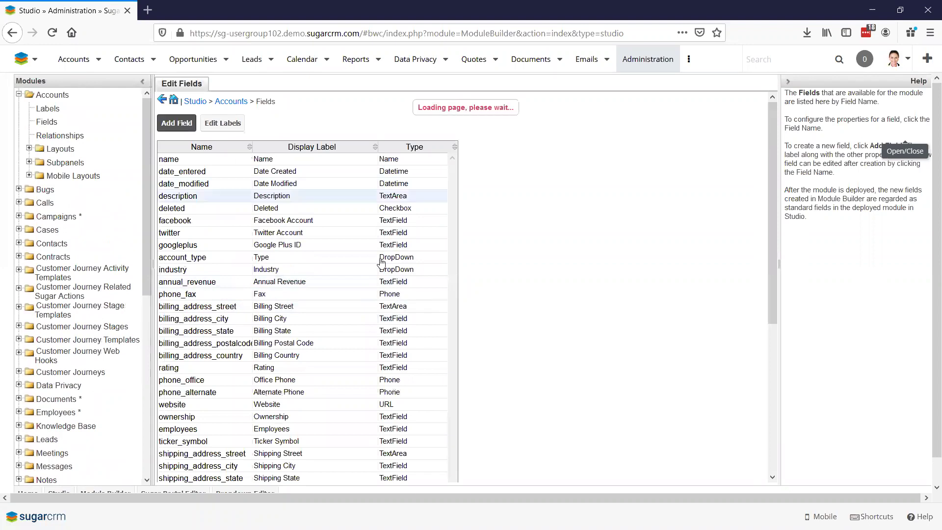
# - Set the new field's data type to Integer and its field name to Opportunity_Count
pyautogui.click(282, 137)
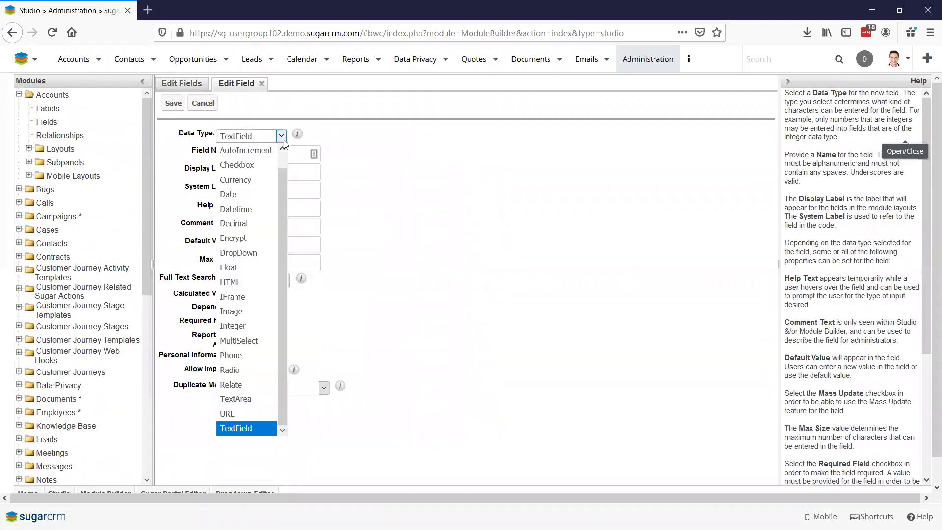
pyautogui.click(246, 325)
pyautogui.click(274, 160)
pyautogui.write('Opportunity_Count')
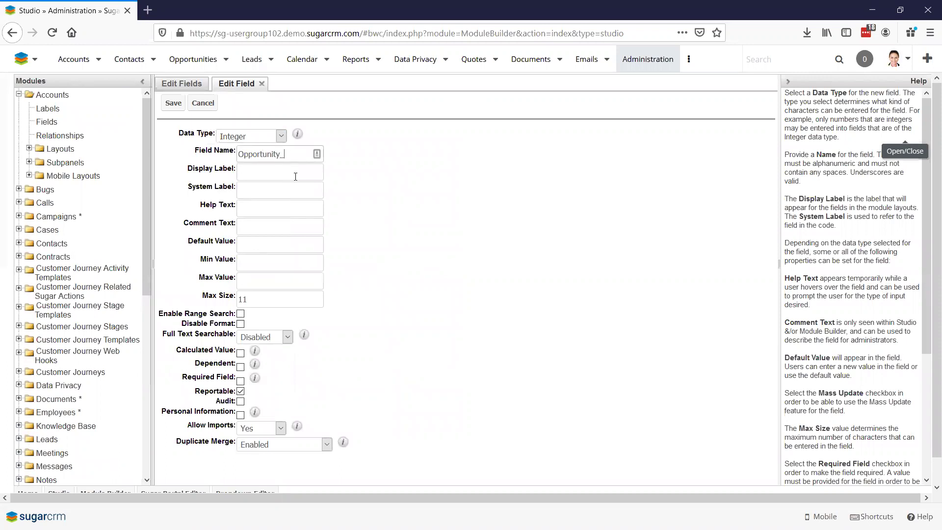
# - Mark the Opportunity Count field as a calculated value and open its formula for editing
pyautogui.click(295, 177)
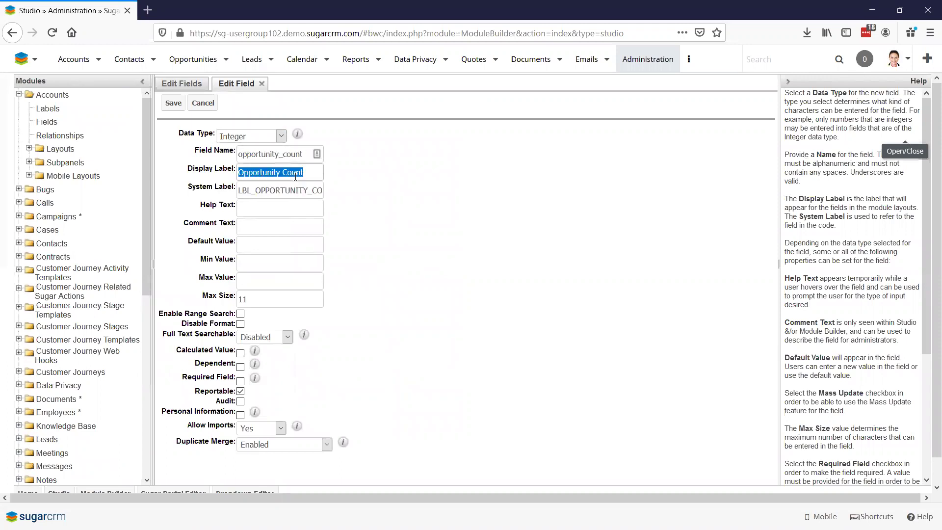
pyautogui.click(241, 353)
pyautogui.click(350, 368)
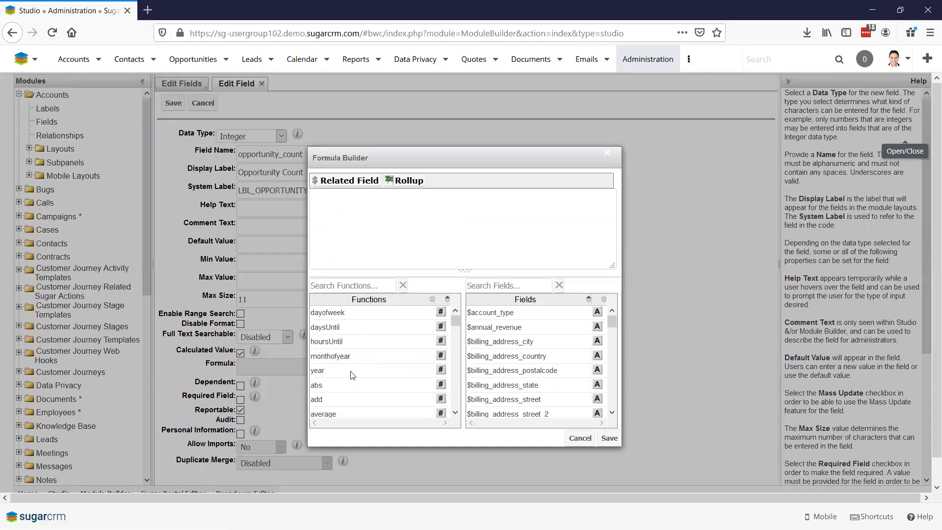
# - Insert a Sum rollup over the related Opportunities (Opportunity) module into the formula
pyautogui.click(406, 182)
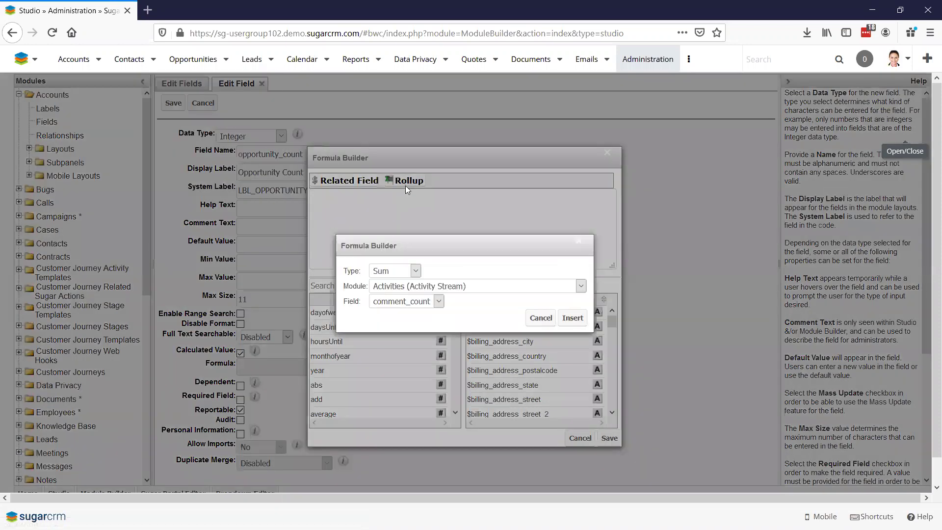
pyautogui.click(390, 273)
pyautogui.click(395, 274)
pyautogui.click(399, 273)
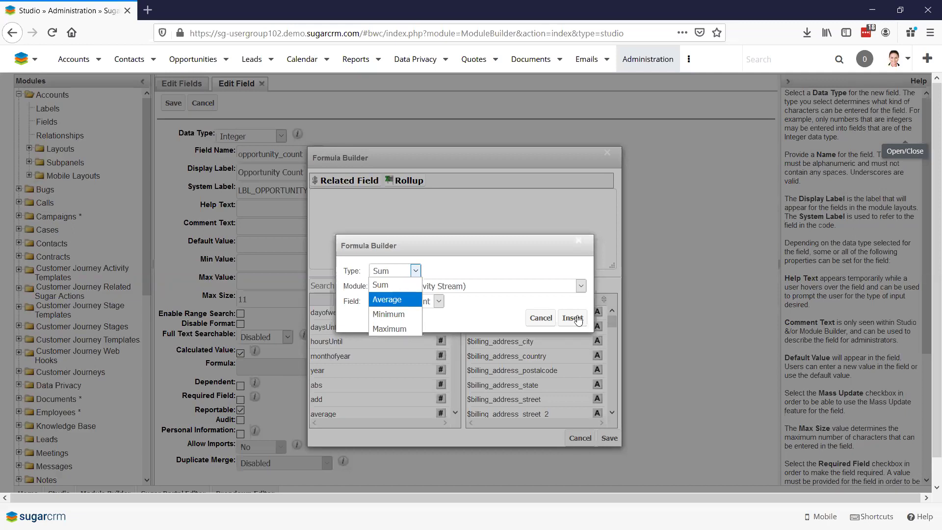
pyautogui.click(448, 289)
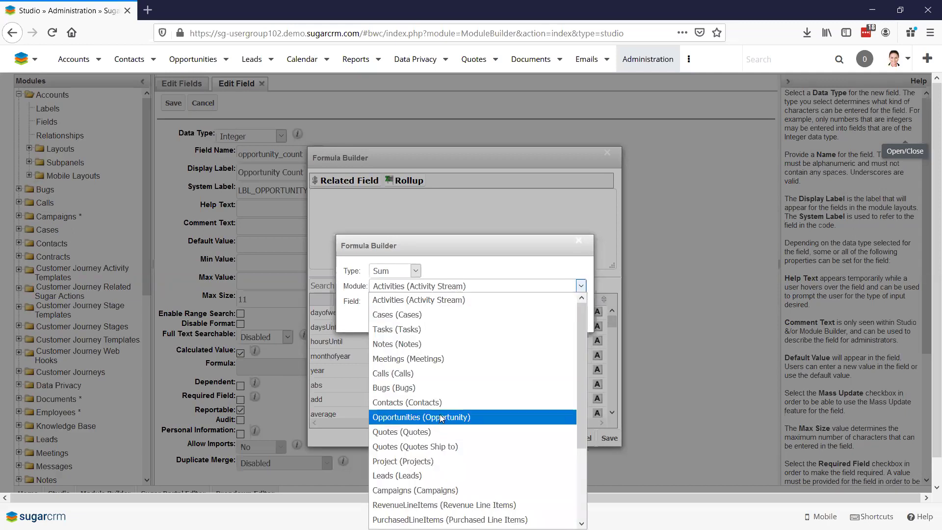
pyautogui.click(484, 416)
pyautogui.click(573, 318)
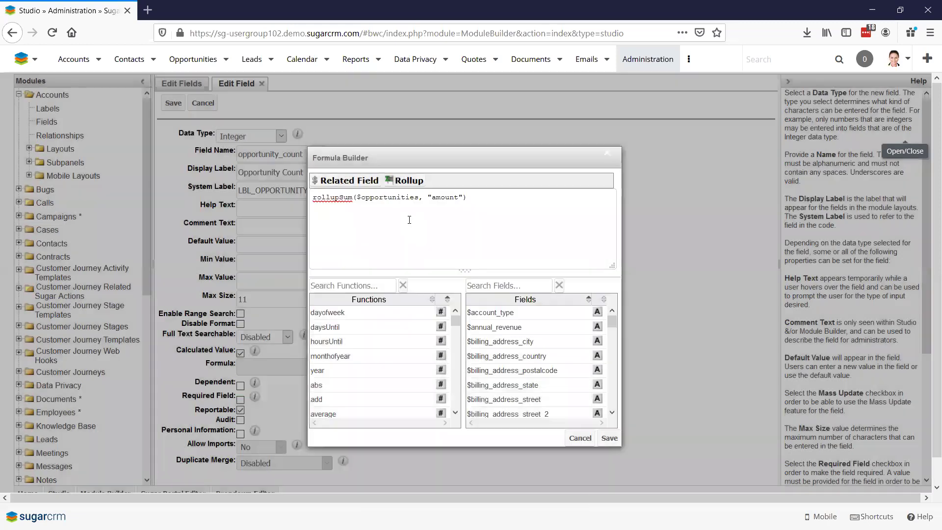
pyautogui.moveTo(419, 197); pyautogui.dragTo(358, 199)
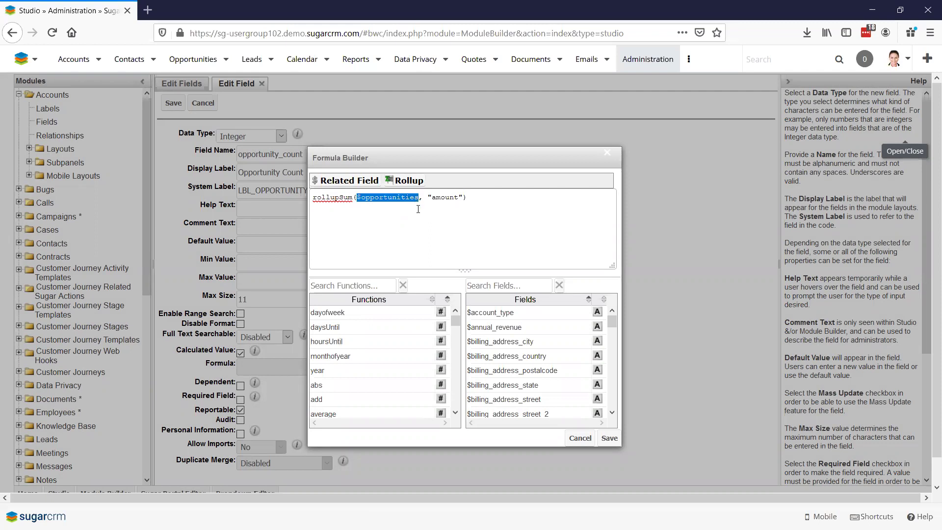
pyautogui.click(420, 201)
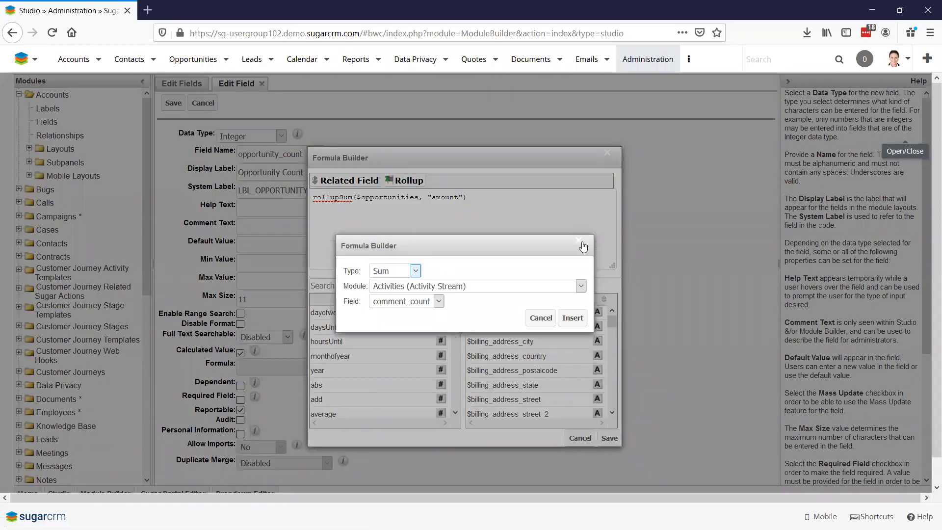
pyautogui.click(583, 245)
pyautogui.moveTo(419, 198); pyautogui.dragTo(357, 197)
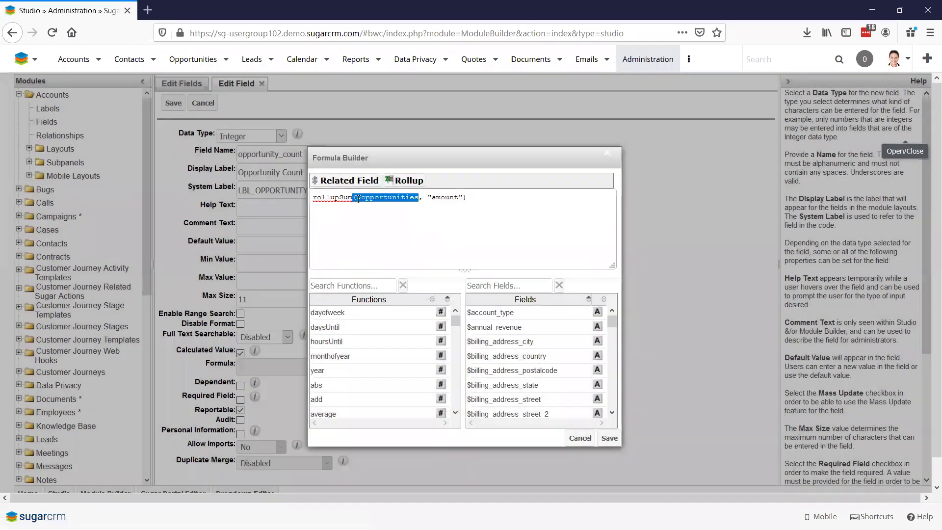
# - Append the count function to the formula and copy $opportunities from the rollup expression into it as the argument
pyautogui.click(428, 218)
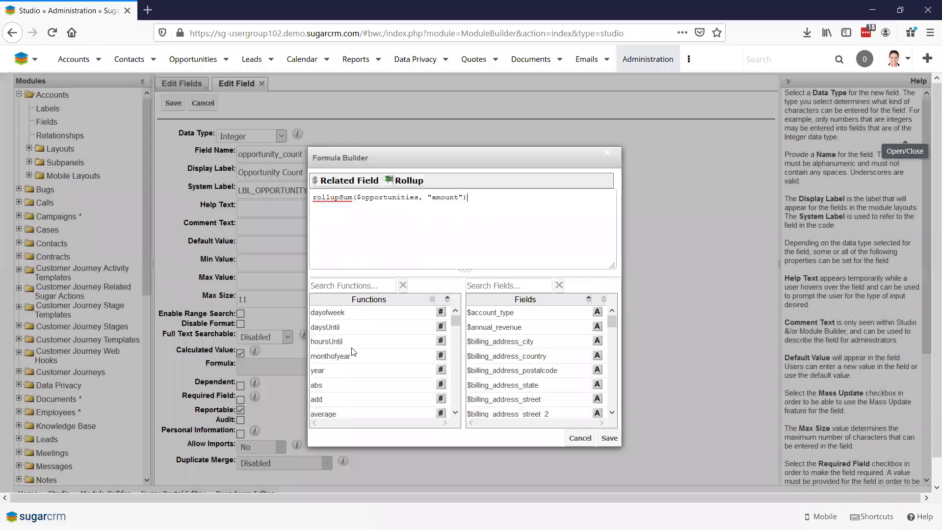
pyautogui.scroll(-2, 352, 352)
pyautogui.scroll(-3, 353, 352)
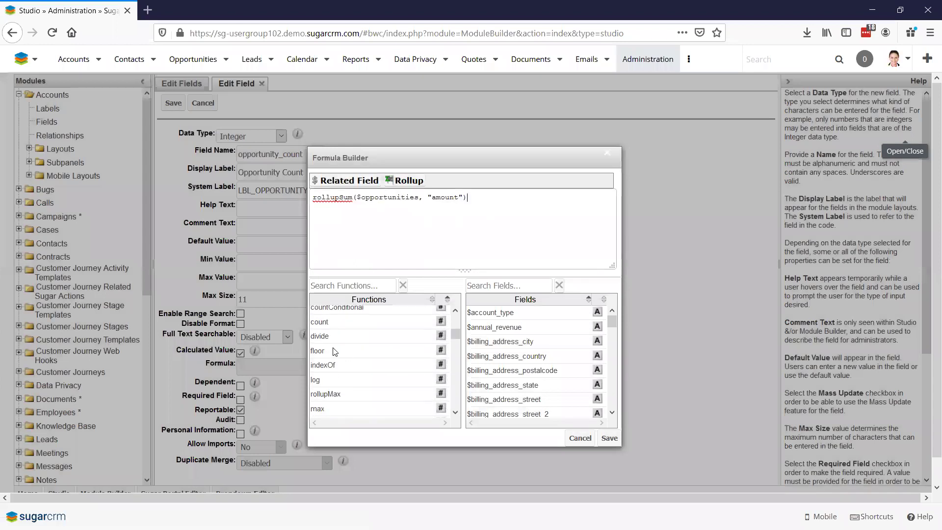
pyautogui.click(330, 323)
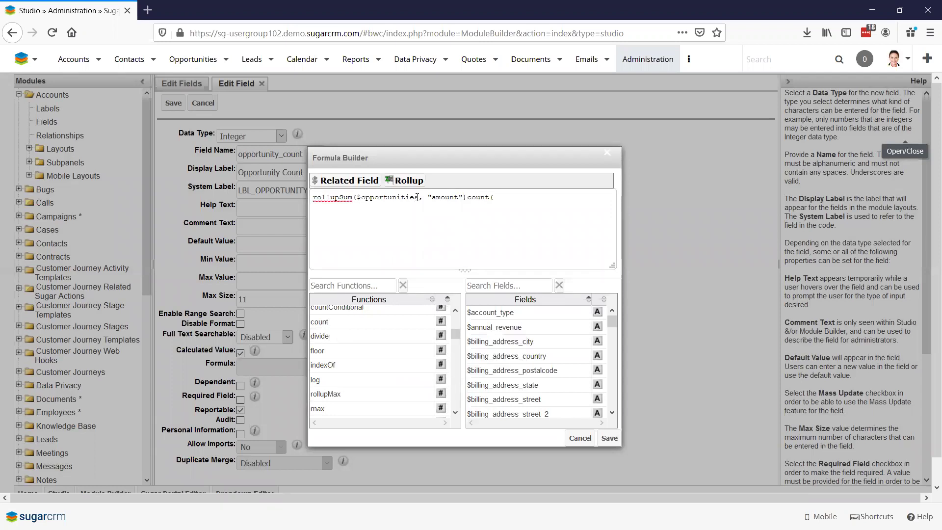
pyautogui.moveTo(417, 197); pyautogui.dragTo(357, 197)
pyautogui.hotkey('ctrl', 'c')
pyautogui.click(499, 197)
pyautogui.hotkey('ctrl', 'v')
# - Delete the rollupSum expression, leaving count($opportunities), and save the formula and the Opportunity Count field
pyautogui.moveTo(468, 197); pyautogui.dragTo(309, 199)
pyautogui.press('BackSpace')
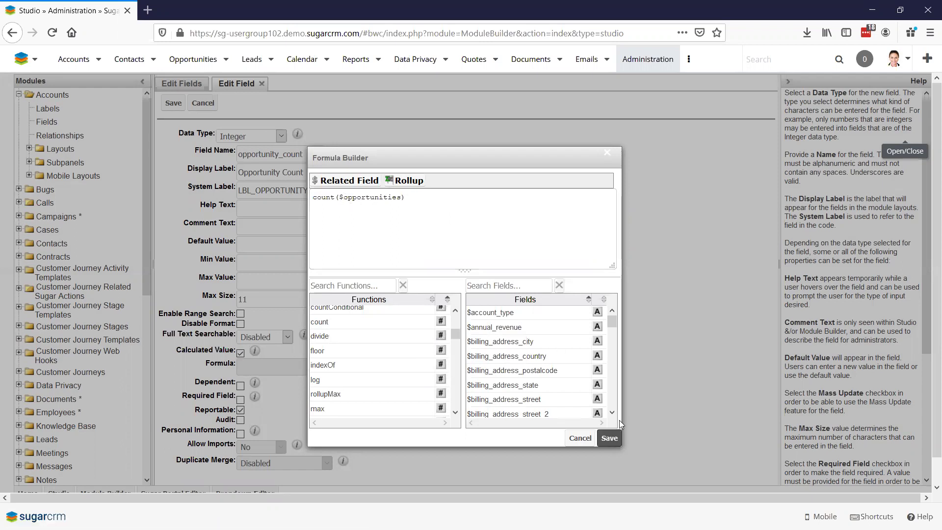
pyautogui.click(610, 437)
pyautogui.click(173, 103)
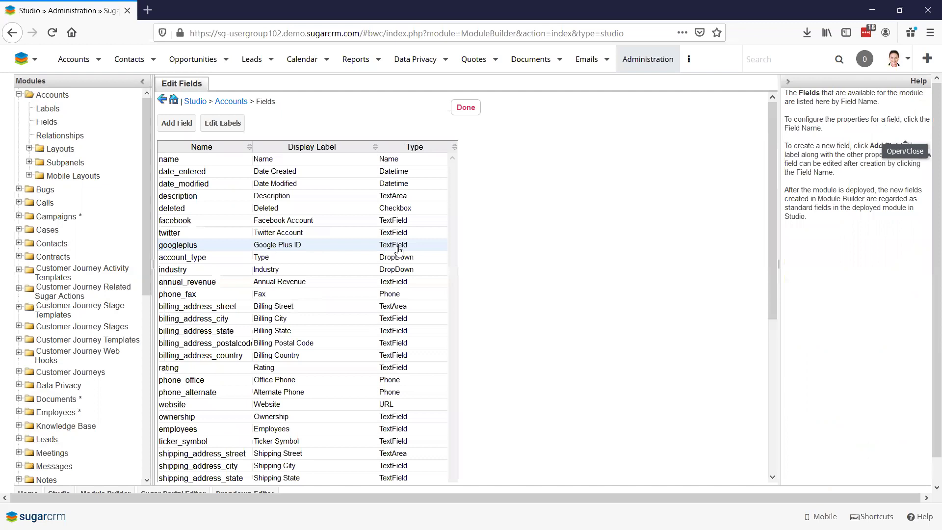
# - Add a new Accounts field with data type Currency and field name Won_Opp_Dollars
pyautogui.click(178, 123)
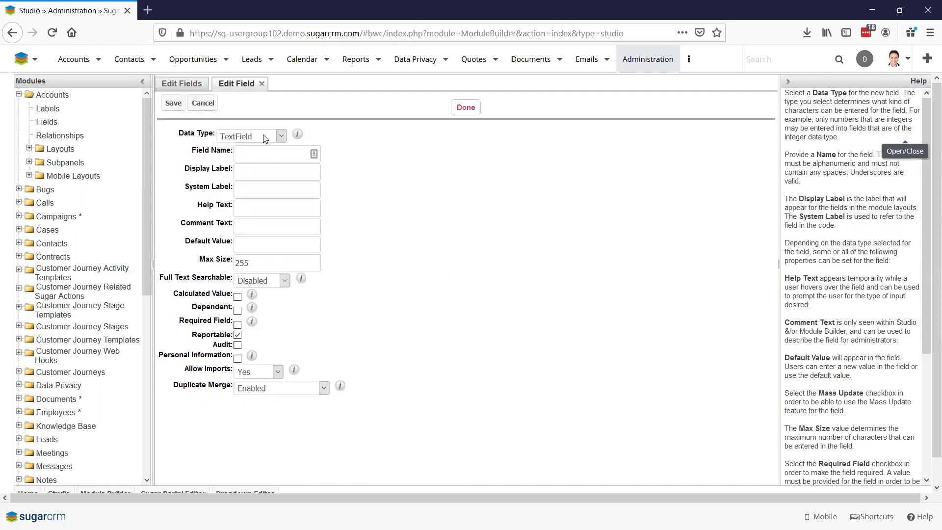
pyautogui.click(264, 138)
pyautogui.click(267, 182)
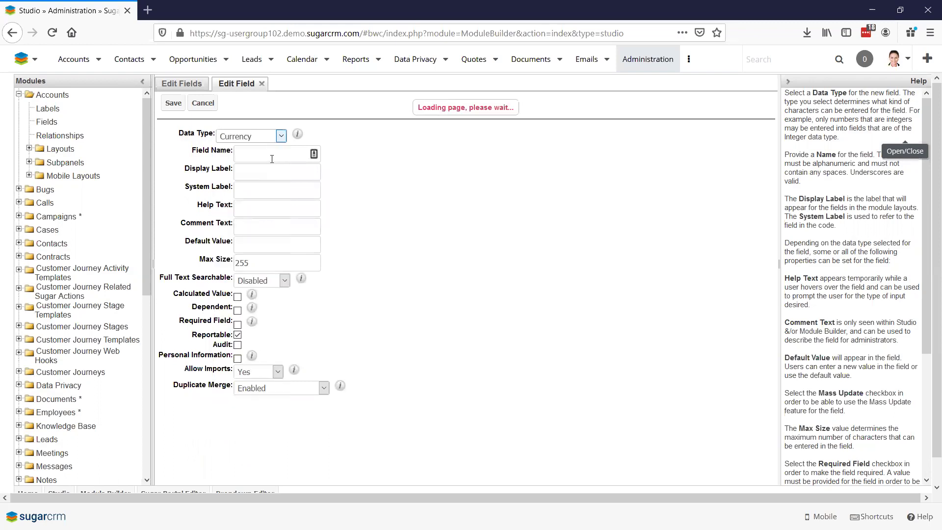
pyautogui.write('Won_')
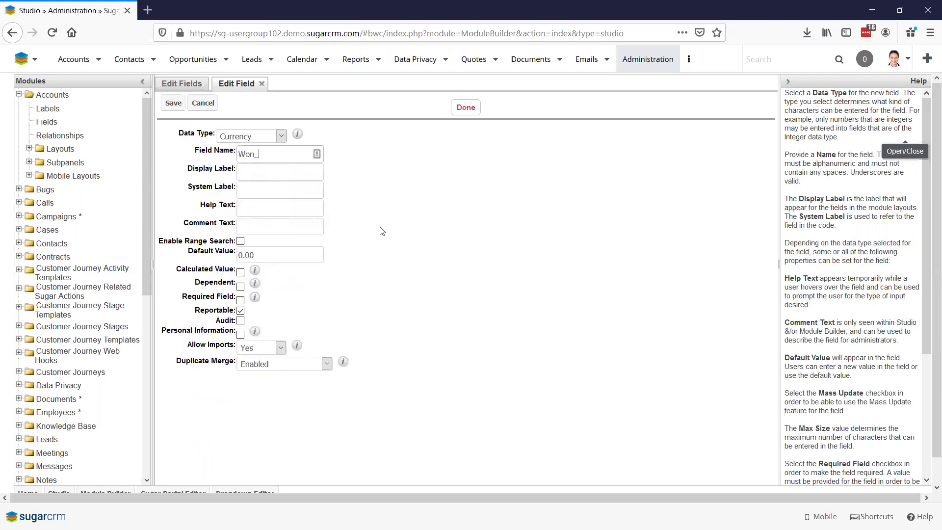
pyautogui.write('Opp_Dollars')
pyautogui.press('Tab')
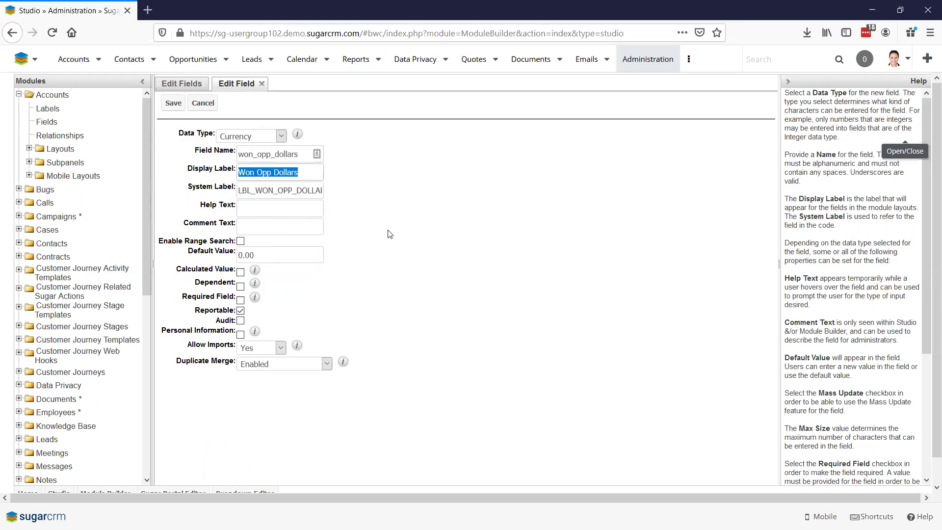
# - Make Won Opp Dollars a calculated value and insert a Sum rollup of the Opportunities (Opportunity) Likely field in its formula
pyautogui.click(241, 272)
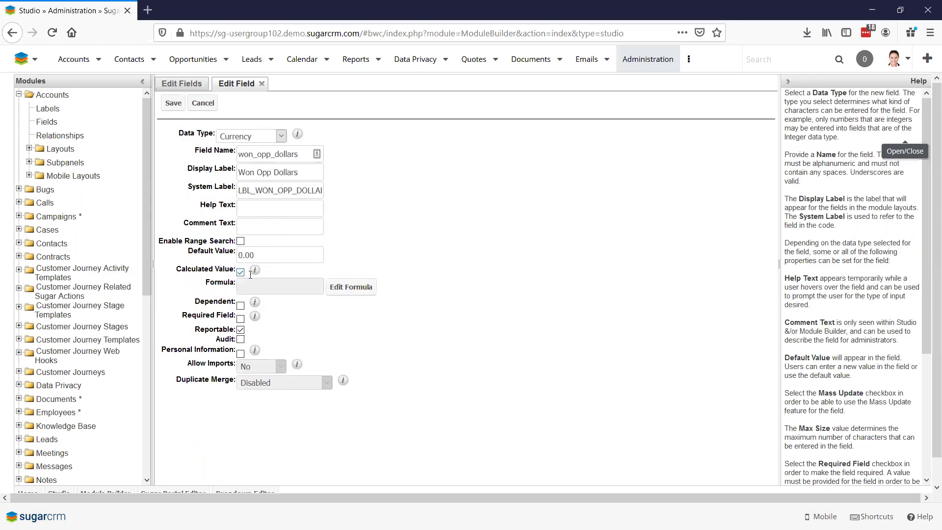
pyautogui.click(347, 291)
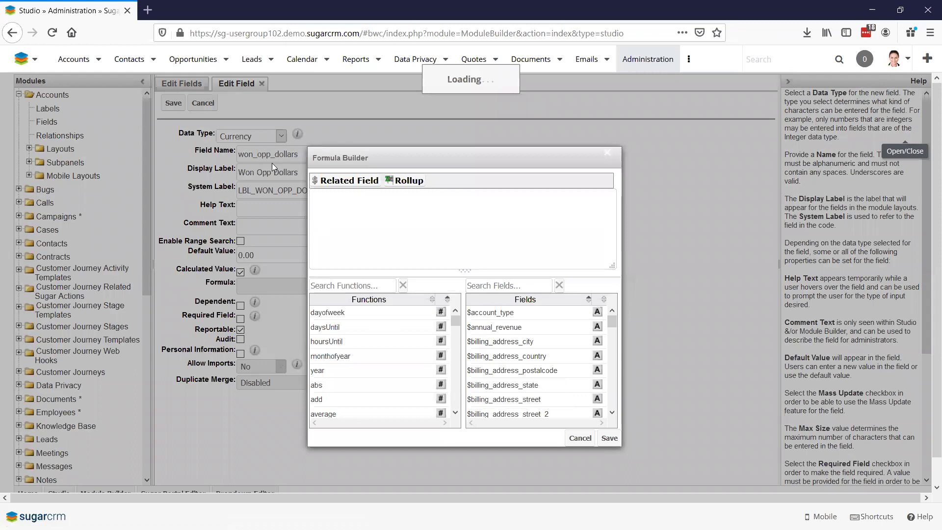
pyautogui.click(415, 182)
pyautogui.click(406, 272)
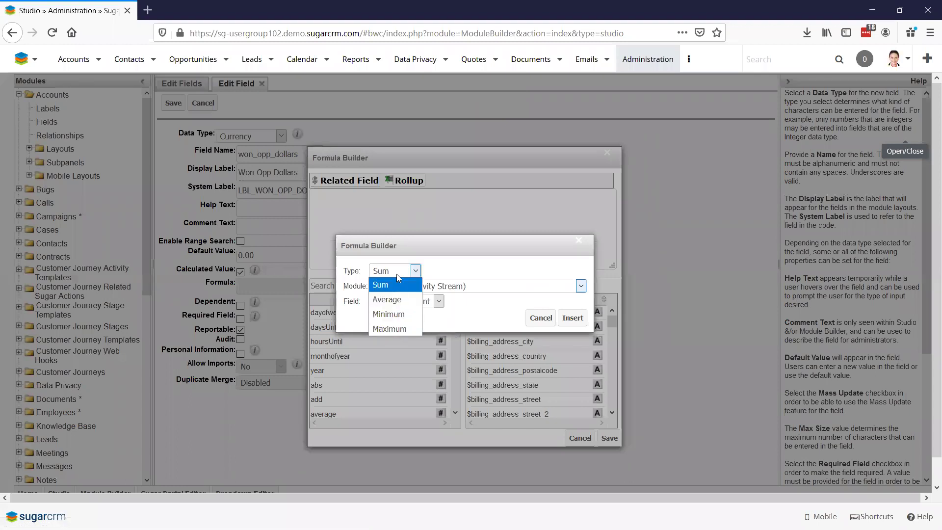
pyautogui.click(396, 275)
pyautogui.click(417, 287)
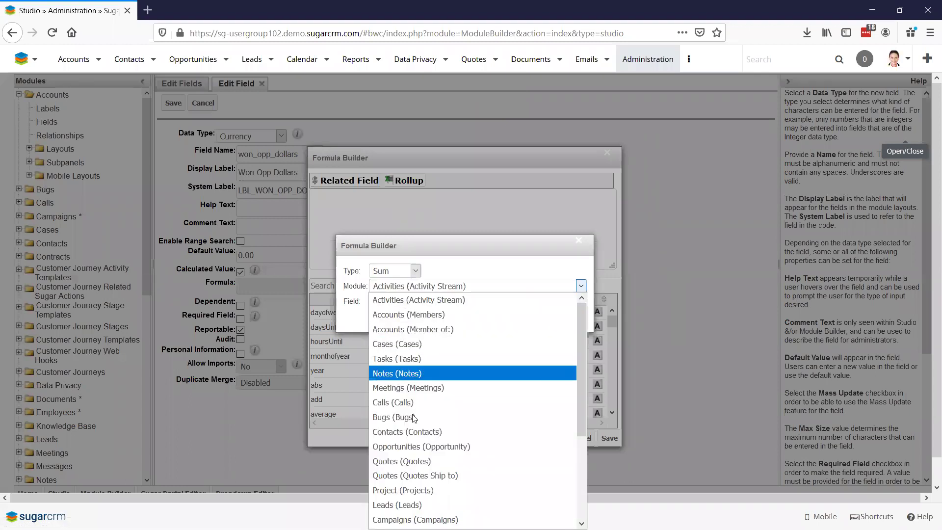
pyautogui.click(422, 445)
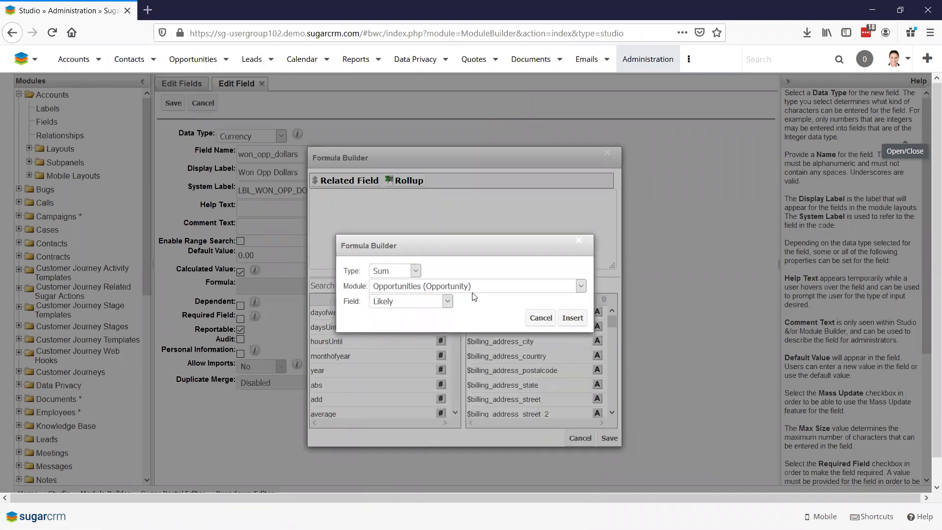
pyautogui.click(573, 319)
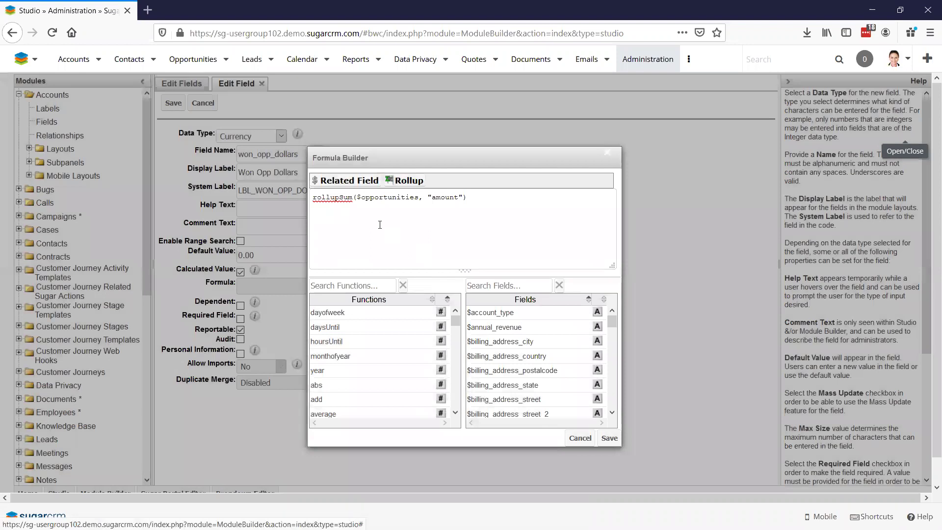
# - Search the functions for "con" and insert rollupConditionalSum into the formula
pyautogui.click(342, 286)
pyautogui.write('con')
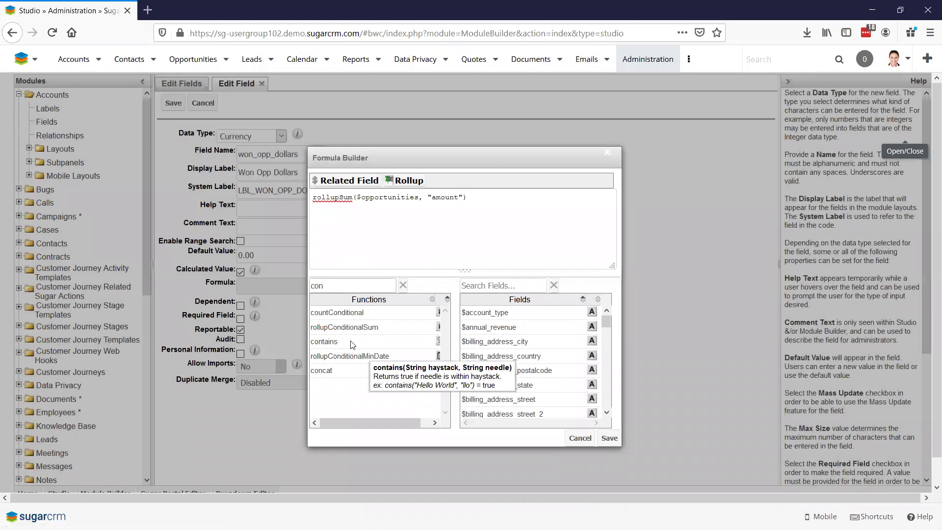
pyautogui.moveTo(347, 330)
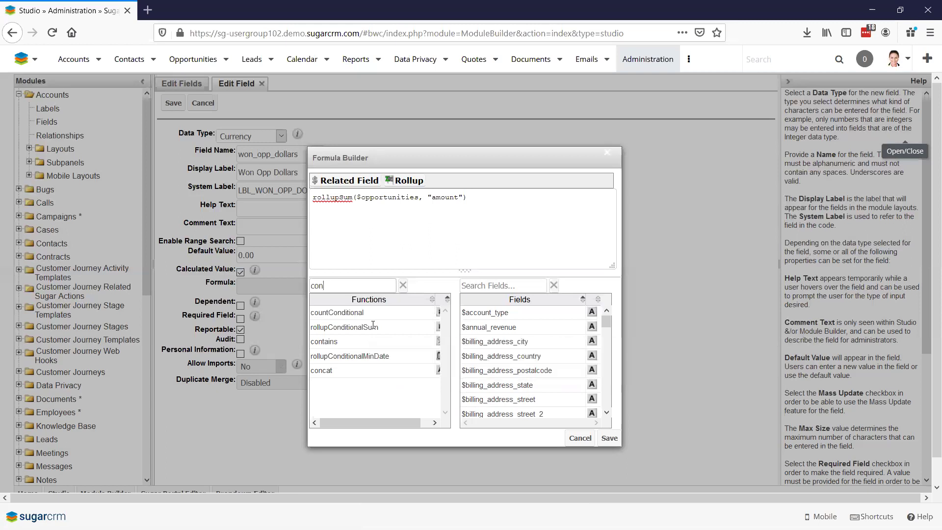
pyautogui.moveTo(405, 331)
pyautogui.click(368, 327)
# - Move $opportunities and "amount" from the rollupSum expression into rollupConditionalSum as its first arguments, ending with a comma
pyautogui.moveTo(463, 196); pyautogui.dragTo(312, 197)
pyautogui.hotkey('ctrl', 'c')
pyautogui.click(516, 205)
pyautogui.hotkey('ctrl', 'v')
pyautogui.press('BackSpace')
pyautogui.write(',')
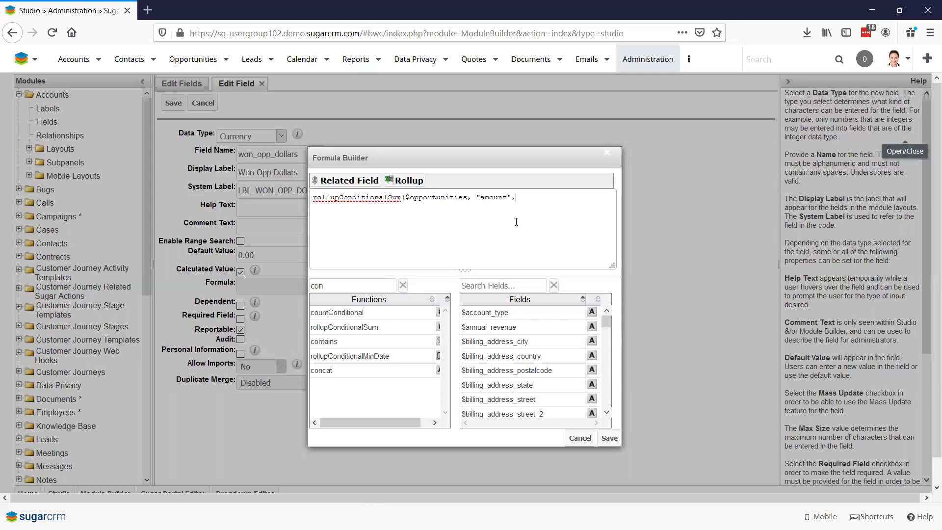
# - Add "sales_status" as the condition field argument of rollupConditionalSum
pyautogui.write('sales')
pyautogui.write('_status"')
pyautogui.write('"')
pyautogui.write('"')
# - Search the functions for "list" and insert createList with the value "Closed Won" as the last argument
pyautogui.moveTo(352, 284); pyautogui.dragTo(293, 285)
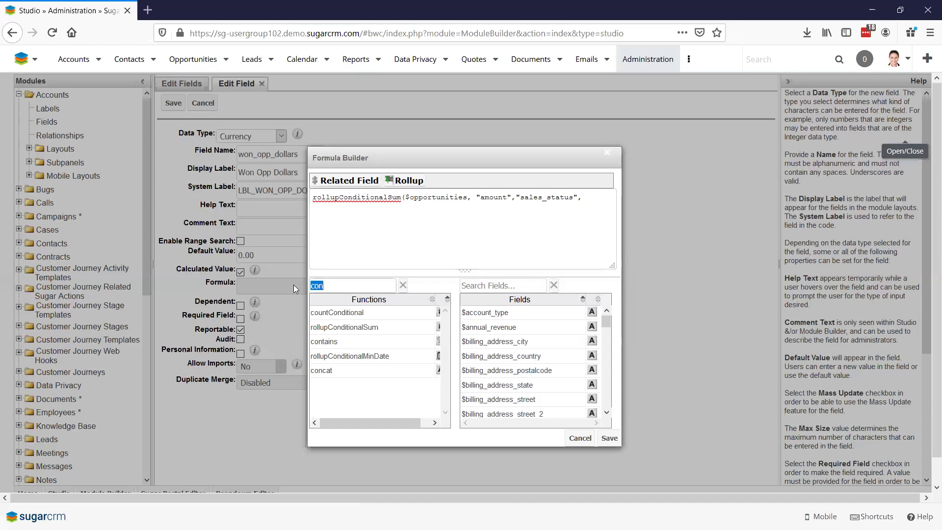
pyautogui.write('list')
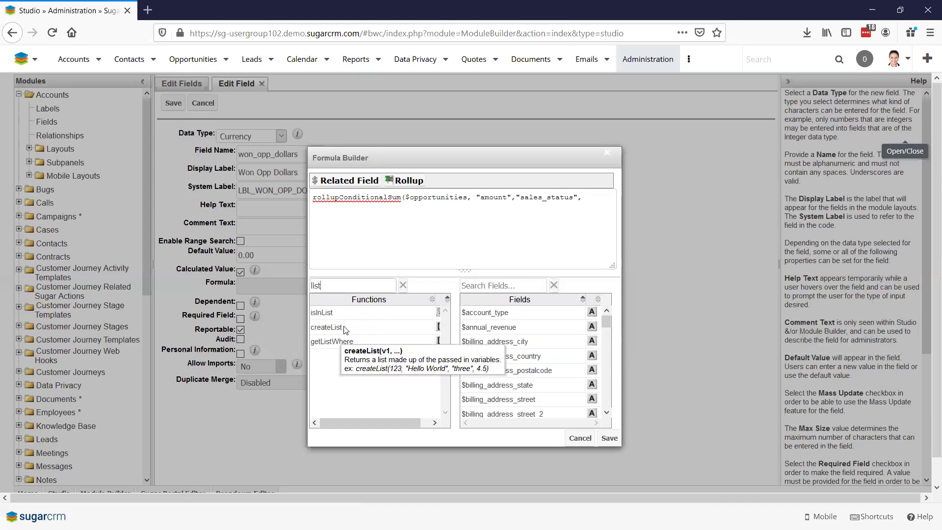
pyautogui.click(345, 327)
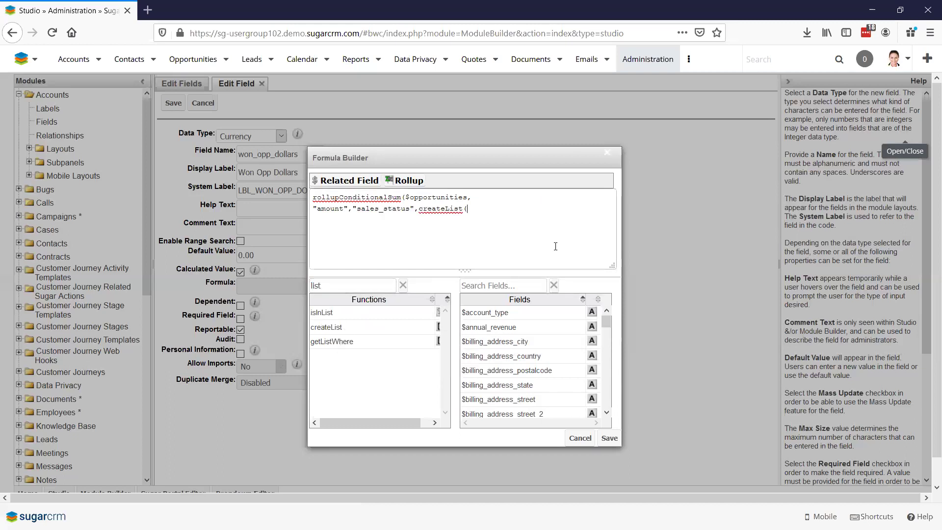
pyautogui.write('"Clo')
pyautogui.write('sed Won"')
pyautogui.write(',"Clowed')
pyautogui.press('BackSpace')
pyautogui.press('BackSpace')
pyautogui.press('BackSpace')
pyautogui.write('sed Lost')
pyautogui.press('BackSpace')
pyautogui.press('BackSpace')
pyautogui.press('BackSpace')
pyautogui.press('BackSpace')
pyautogui.press('BackSpace')
pyautogui.press('BackSpace')
pyautogui.press('BackSpace')
pyautogui.press('BackSpace')
pyautogui.press('BackSpace')
pyautogui.press('BackSpace')
pyautogui.press('BackSpace')
pyautogui.press('BackSpace')
pyautogui.press('BackSpace')
# - Save the conditional rollup formula and the Won Opp Dollars field
pyautogui.moveTo(353, 208); pyautogui.dragTo(523, 204)
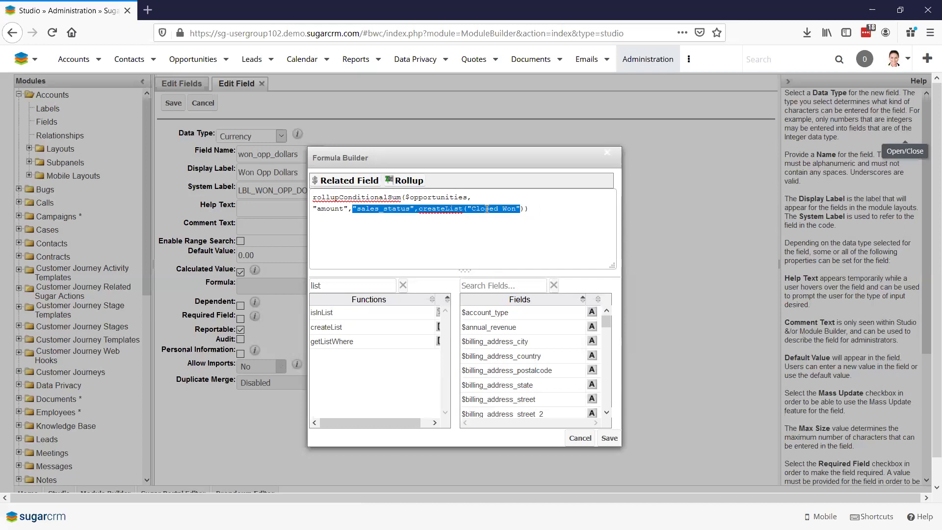
pyautogui.moveTo(344, 209); pyautogui.dragTo(328, 212)
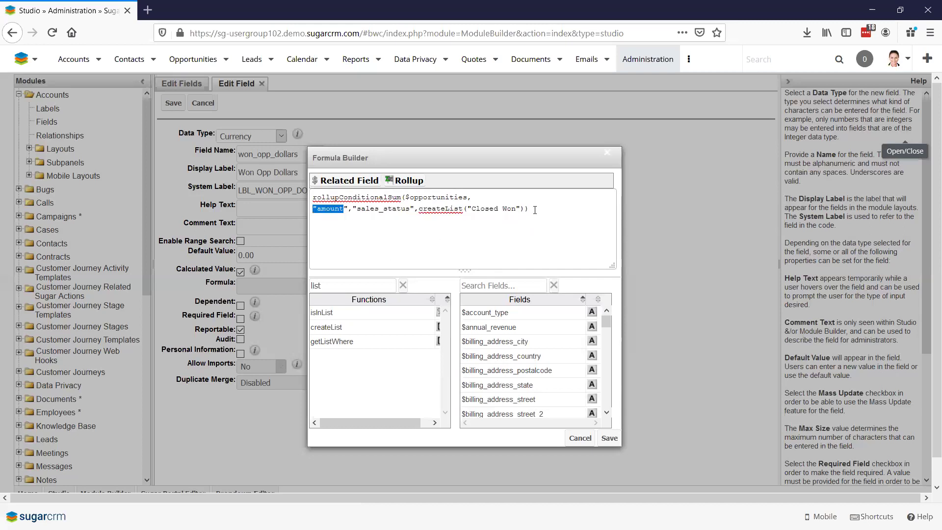
pyautogui.click(535, 210)
pyautogui.click(610, 437)
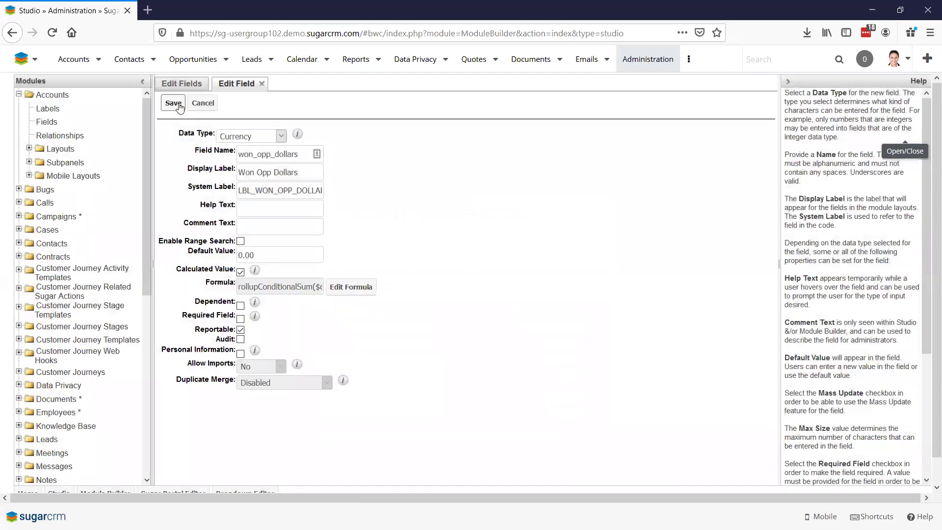
pyautogui.click(179, 106)
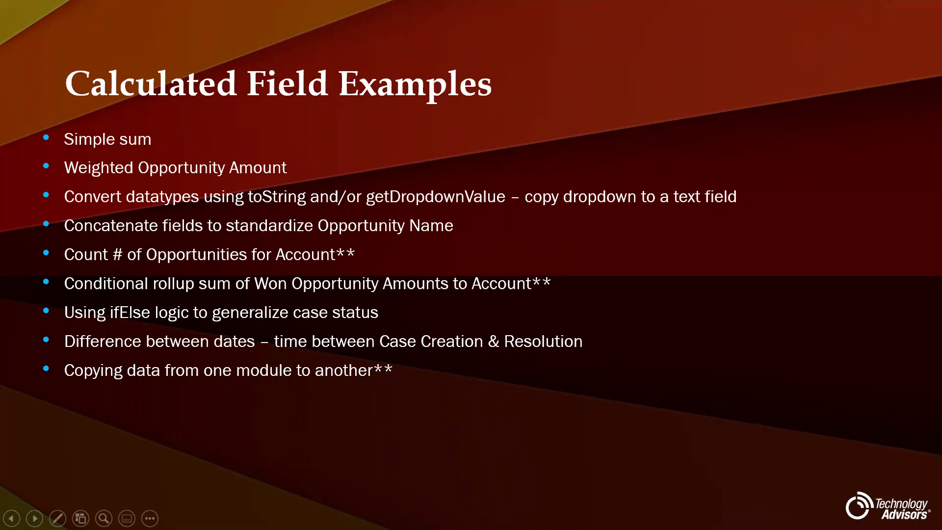
# - Switch to SugarCRM Studio in the browser, collapse the Accounts and Opportunities modules, and open the fields of the Cases module
pyautogui.hotkey('alt', 'Tab')
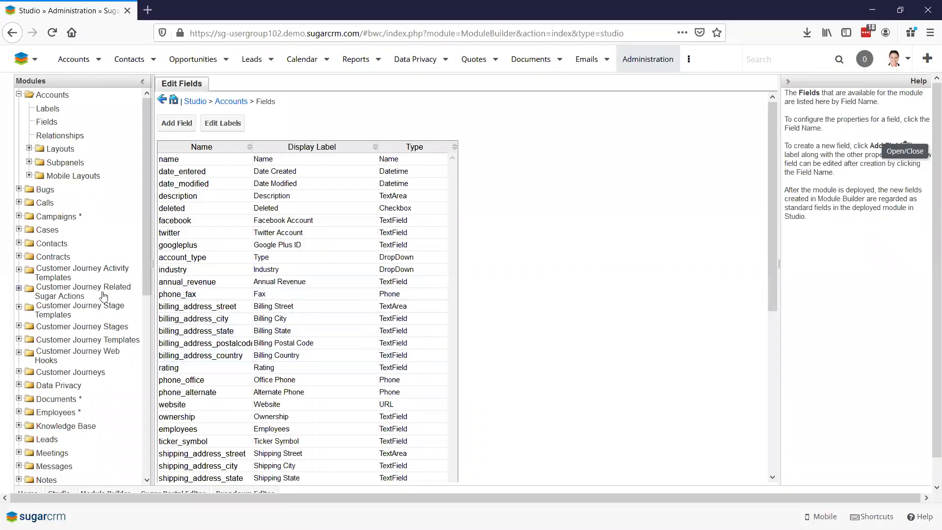
pyautogui.click(20, 95)
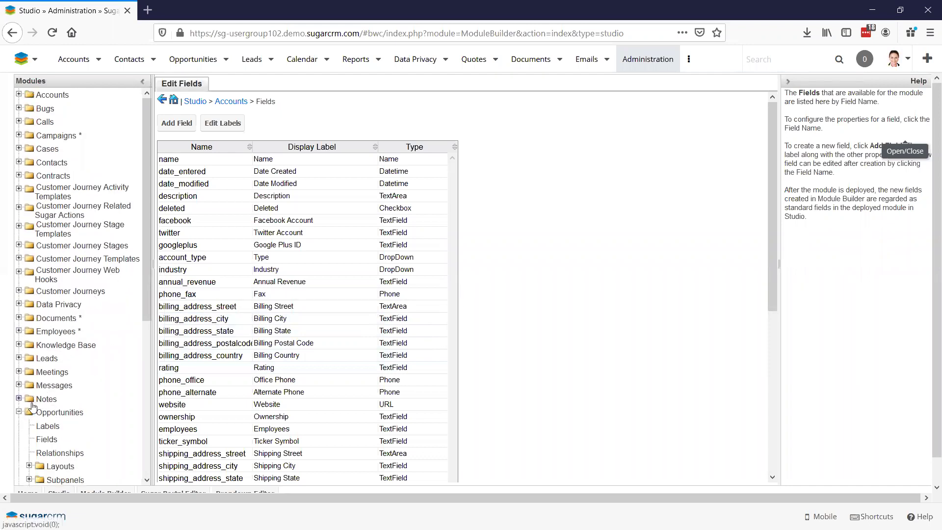
pyautogui.click(20, 412)
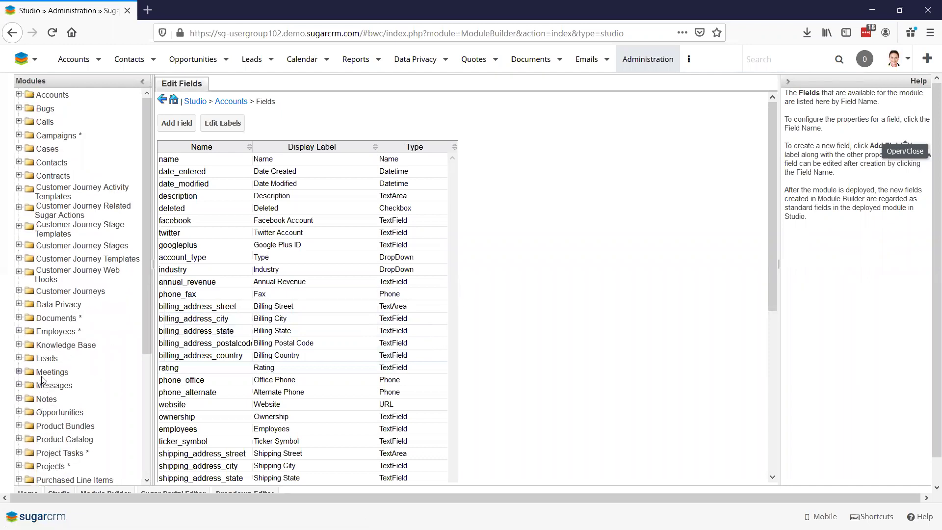
pyautogui.click(20, 148)
pyautogui.click(47, 176)
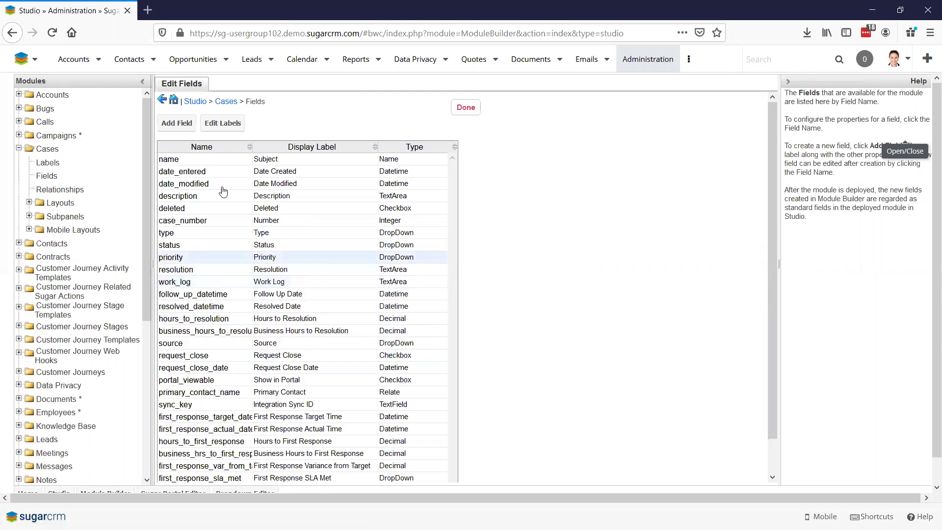
pyautogui.click(176, 124)
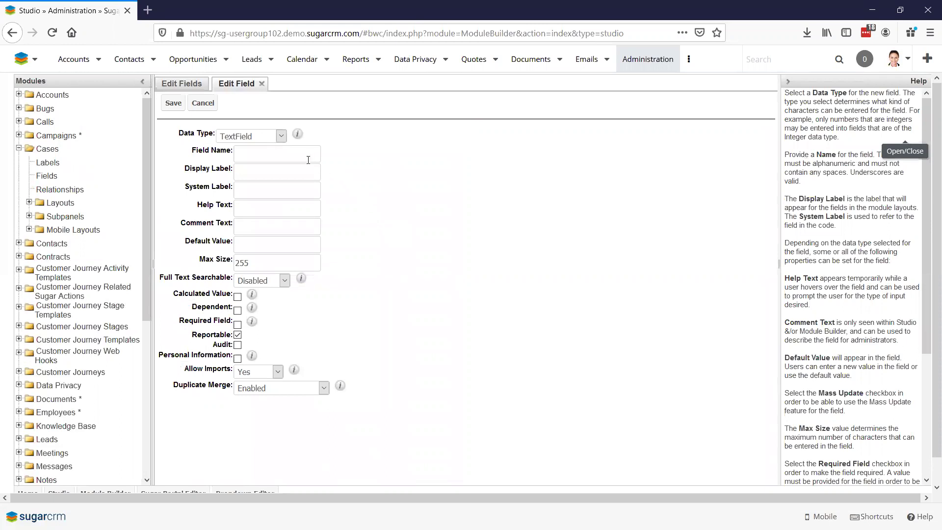
pyautogui.write('status')
pyautogui.press('Tab')
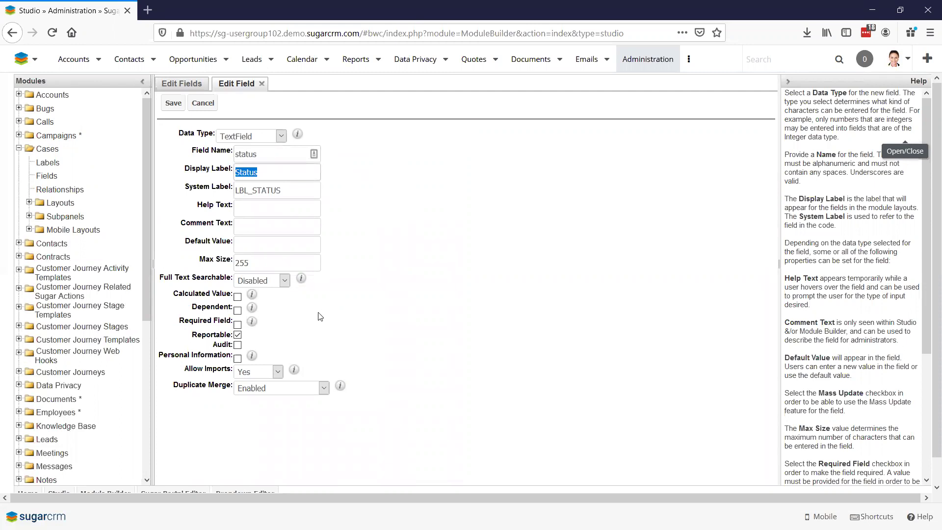
pyautogui.click(238, 296)
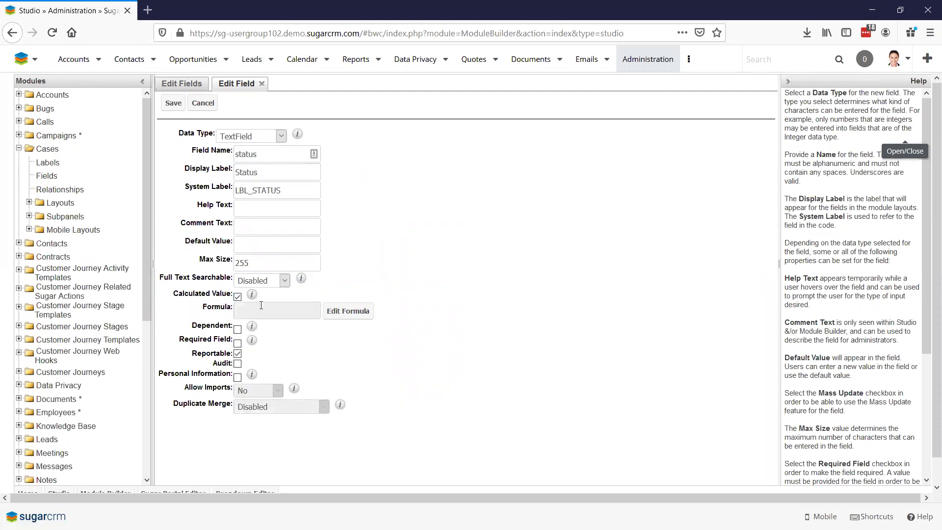
pyautogui.click(356, 312)
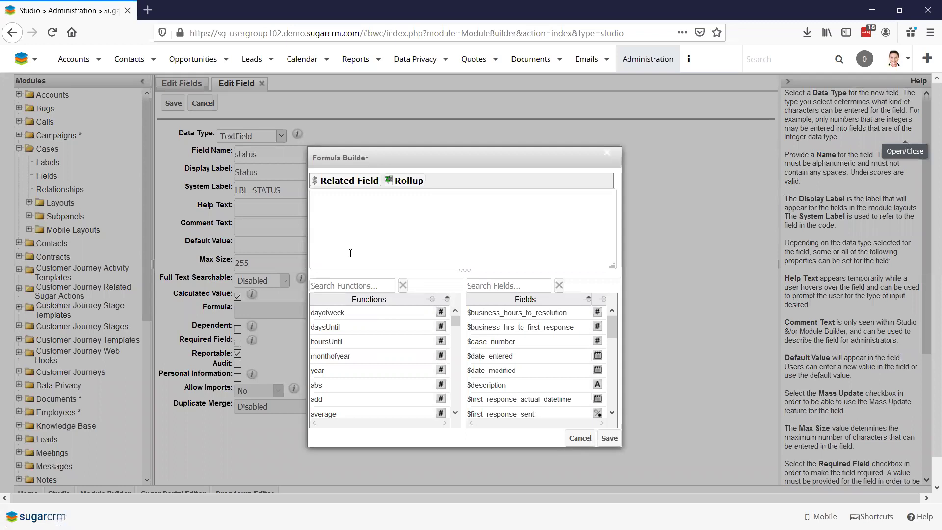
pyautogui.click(607, 153)
# - Examine the item names in the existing status field's case_status_dom dropdown list, leaving the list and field without saving
pyautogui.click(210, 104)
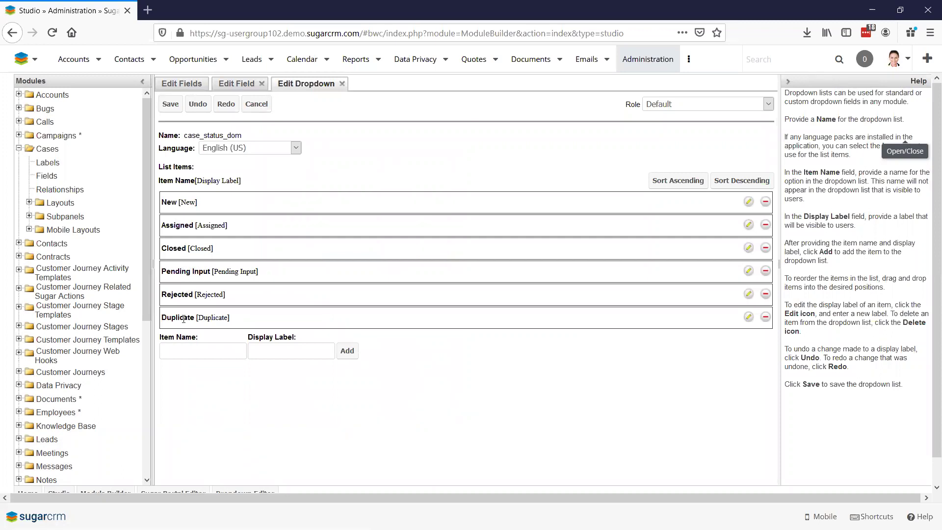
pyautogui.click(257, 103)
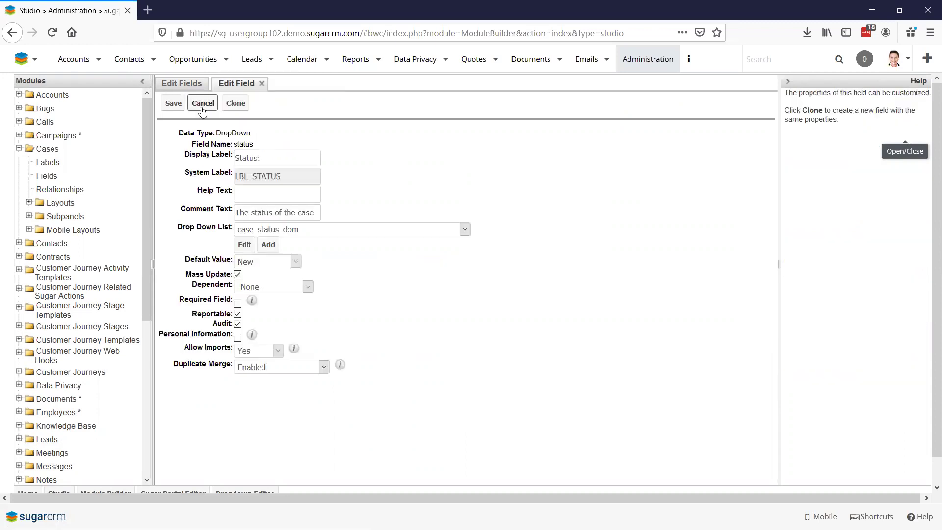
pyautogui.click(202, 104)
# - Add a new TextField named status to the Cases module and make it a calculated value
pyautogui.click(177, 125)
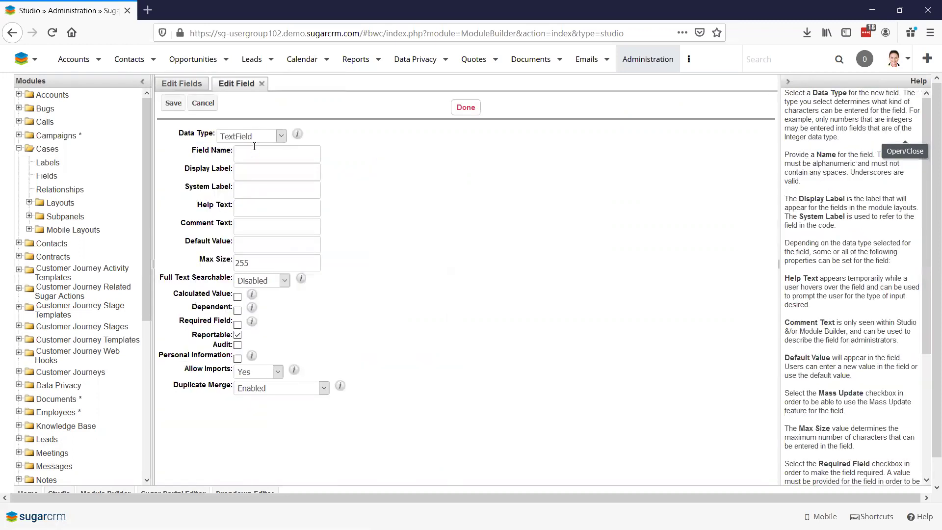
pyautogui.write('Status')
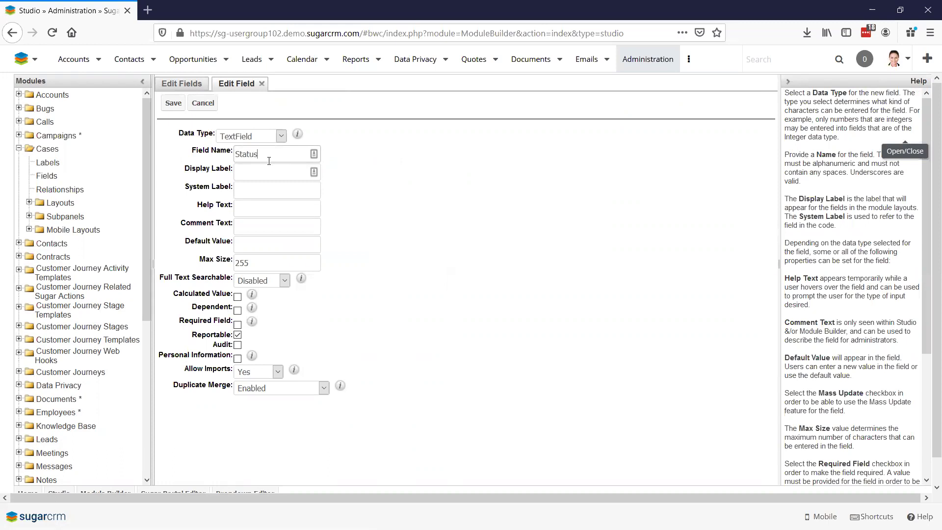
pyautogui.press('Tab')
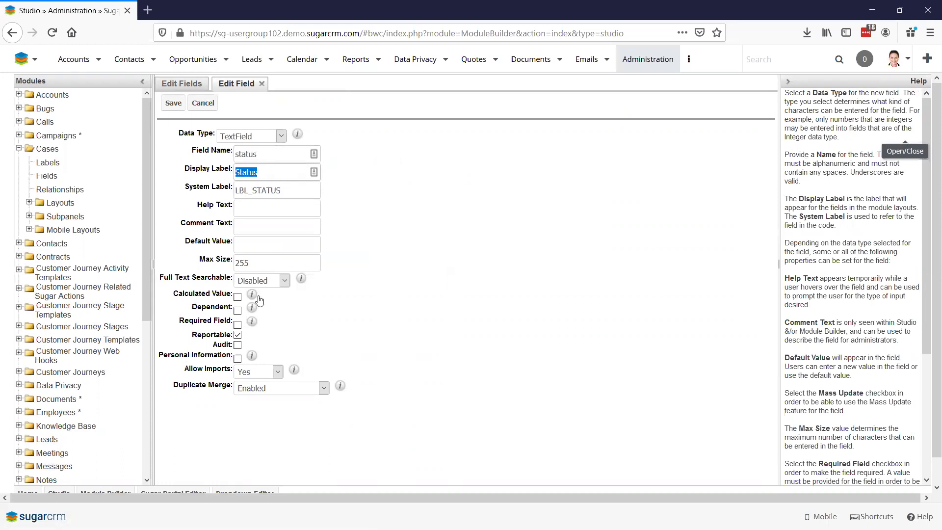
pyautogui.click(238, 297)
# - Start the field's formula with the ifElse function and nest the or function as its condition
pyautogui.click(353, 312)
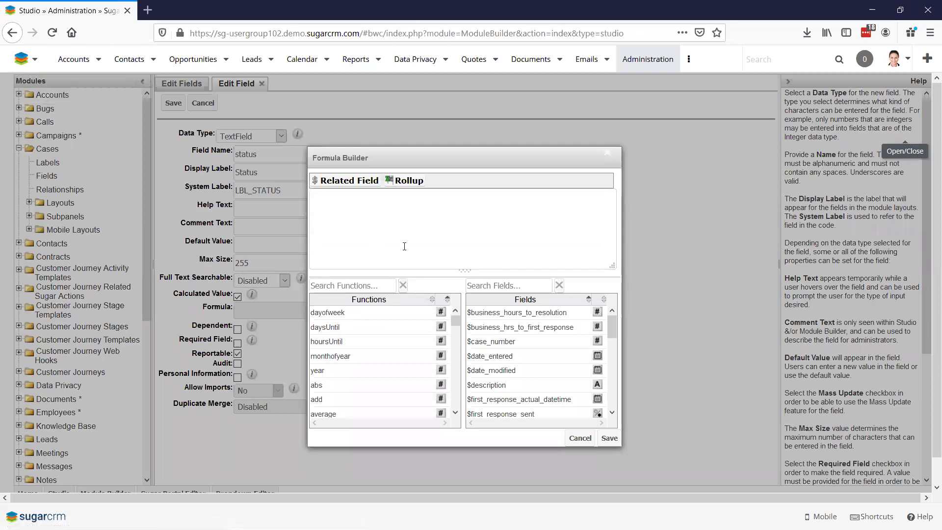
pyautogui.click(354, 285)
pyautogui.write('if')
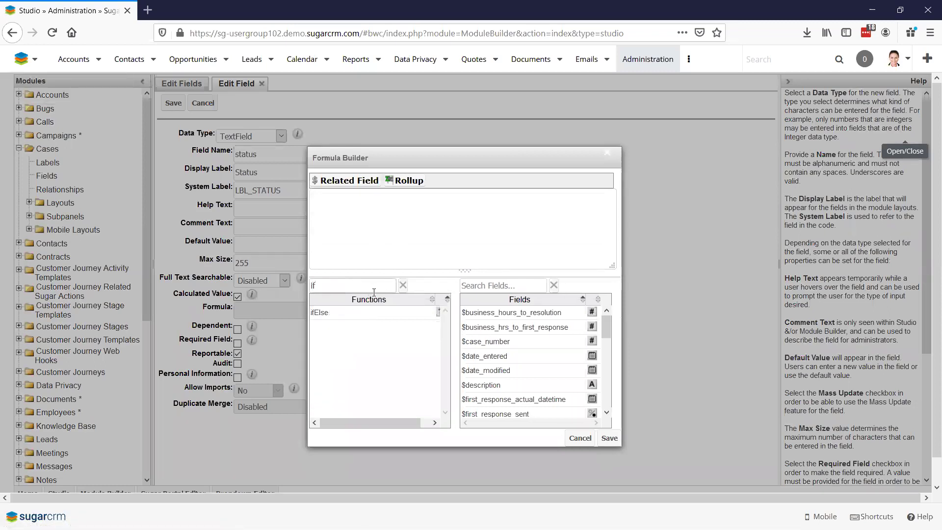
pyautogui.moveTo(356, 317)
pyautogui.click(338, 314)
pyautogui.moveTo(317, 287); pyautogui.dragTo(303, 288)
pyautogui.write('or')
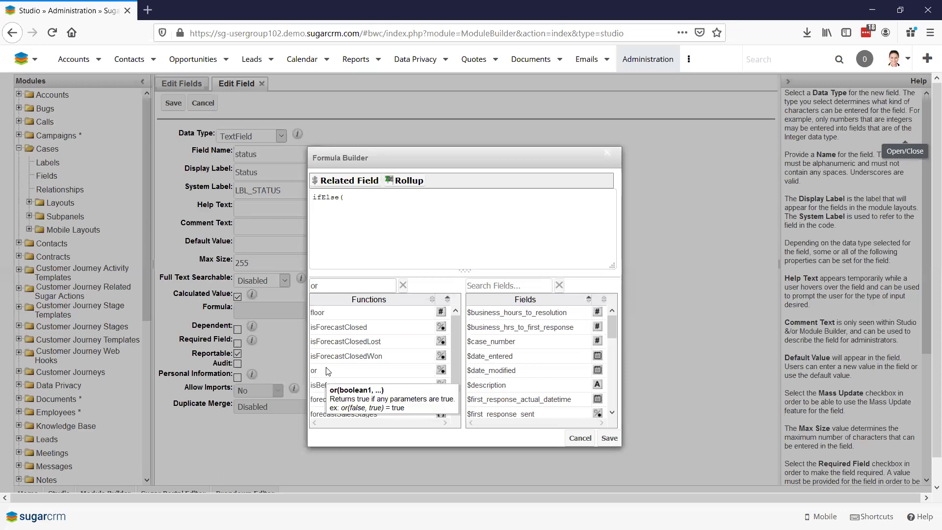
pyautogui.click(328, 371)
# - Add equal($status,"New") as the first condition inside the or function, ending with a comma
pyautogui.doubleClick(315, 284)
pyautogui.write('equ')
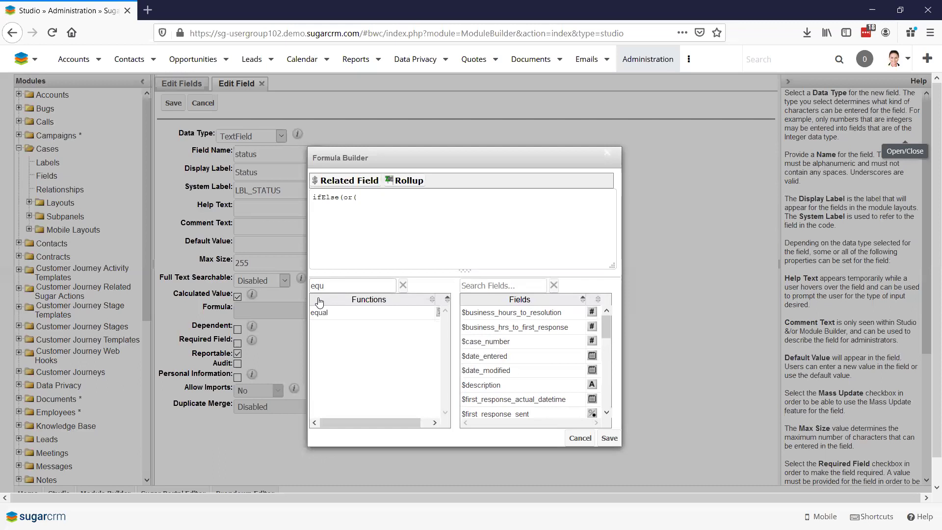
pyautogui.click(324, 313)
pyautogui.scroll(-8, 501, 388)
pyautogui.click(487, 367)
pyautogui.click(449, 212)
pyautogui.write(',"New"),')
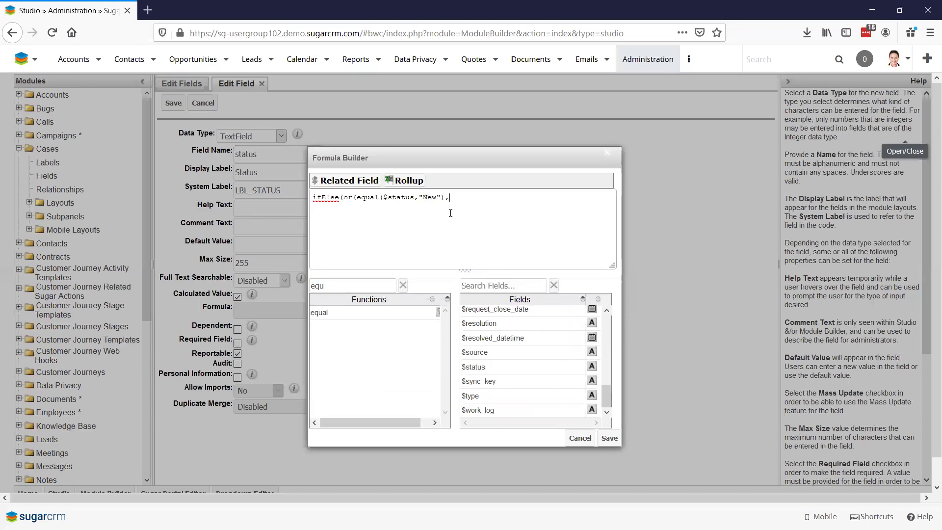
# - Add equal($status,"Assigned") as the second condition inside the or function, ending with a comma
pyautogui.click(385, 316)
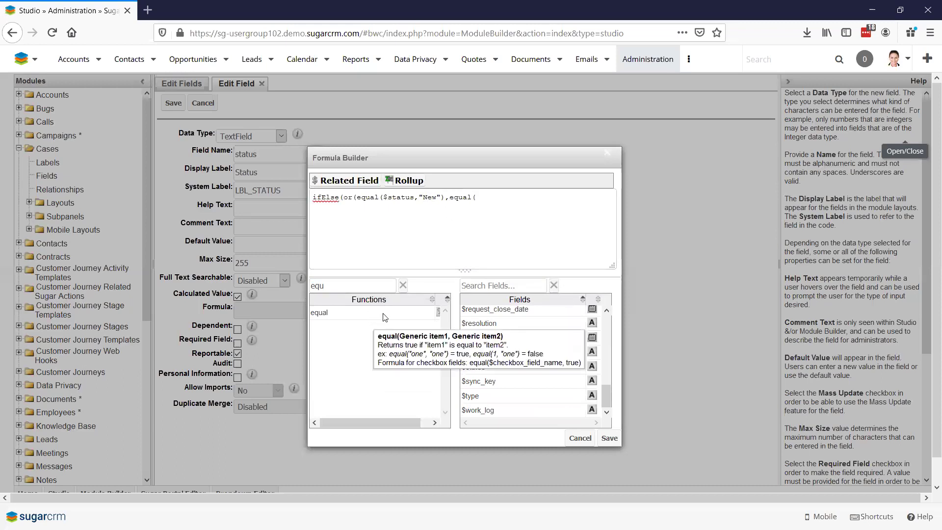
pyautogui.click(487, 368)
pyautogui.write(',"Assigned"),')
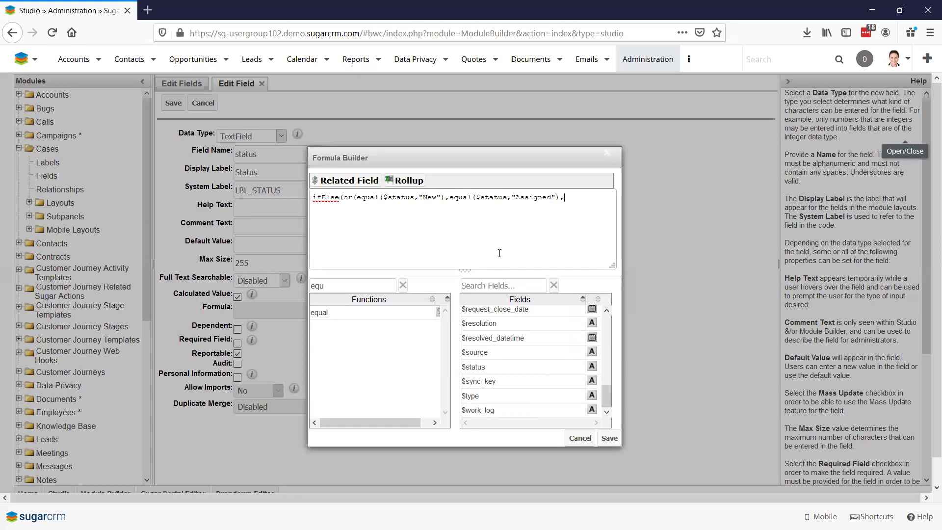
# - Add equal($status,"Pending Input") as the last or condition and complete ifElse with the results "Open" and "Closed"
pyautogui.click(388, 317)
pyautogui.click(486, 367)
pyautogui.click(497, 226)
pyautogui.write(',"ope')
pyautogui.press('BackSpace')
pyautogui.press('BackSpace')
pyautogui.press('BackSpace')
pyautogui.write('OPe')
pyautogui.press('BackSpace')
pyautogui.press('BackSpace')
pyautogui.press('BackSpace')
pyautogui.write('OP')
pyautogui.press('BackSpace')
pyautogui.press('BackSpace')
pyautogui.write('Pending Inp')
pyautogui.write('ut')
pyautogui.write('")),"Open","Closed')
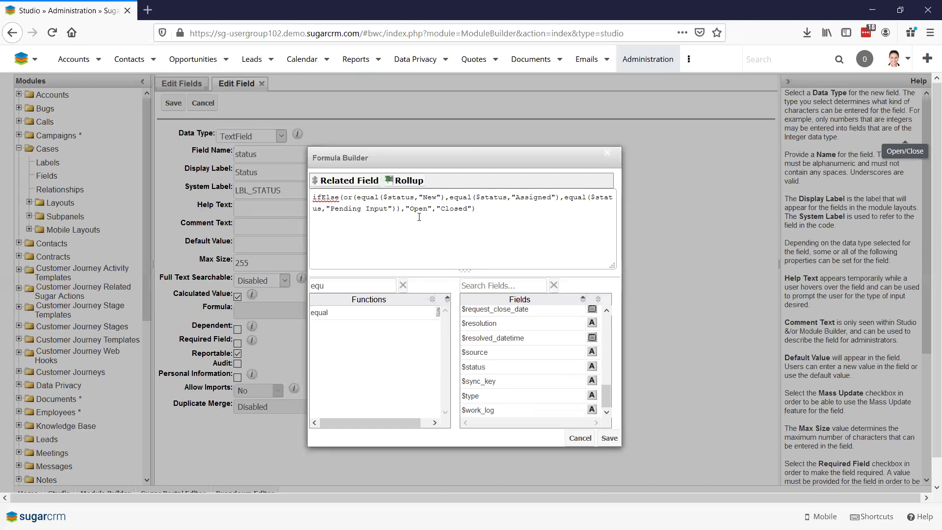
# - Break the formula into separate lines for ifElse, the or condition, "Open" and "Closed"
pyautogui.click(345, 197)
pyautogui.press('Return')
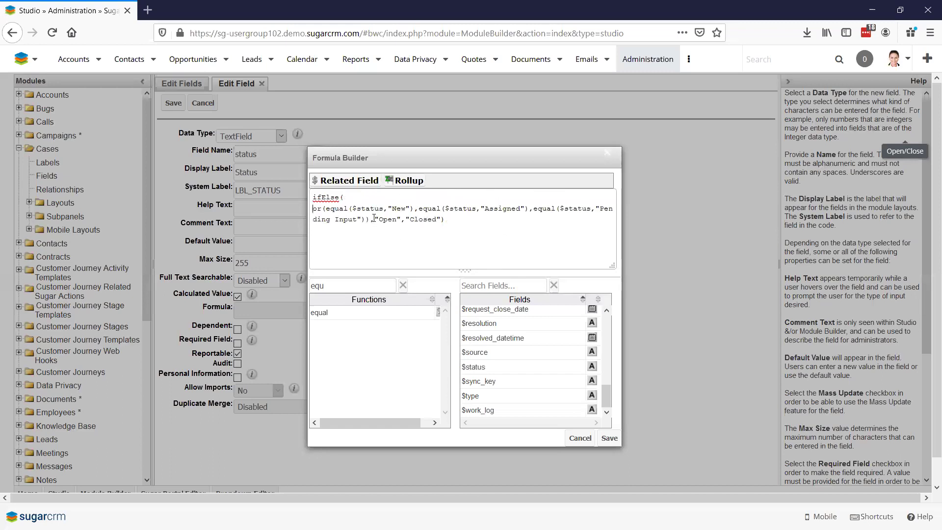
pyautogui.press('Return')
pyautogui.press('Return')
pyautogui.moveTo(376, 220); pyautogui.dragTo(313, 244)
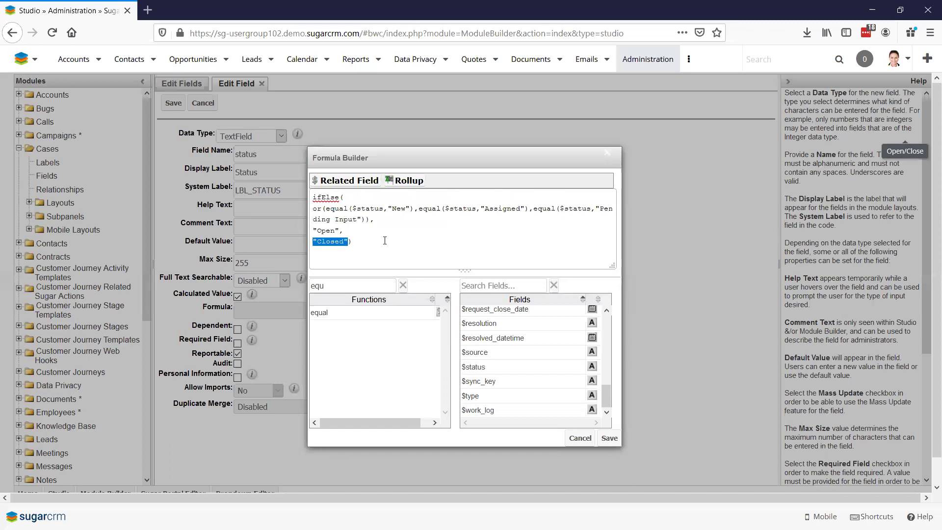
# - Copy the whole ifElse formula into an empty Notepad++ document
pyautogui.hotkey('alt', 'Tab')
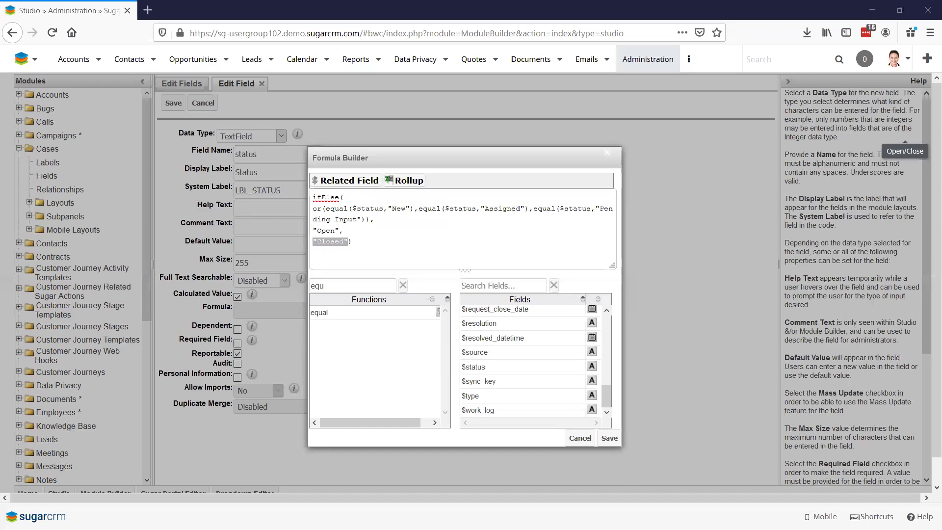
pyautogui.click(363, 244)
pyautogui.moveTo(363, 244); pyautogui.dragTo(302, 191)
pyautogui.hotkey('ctrl', 'c')
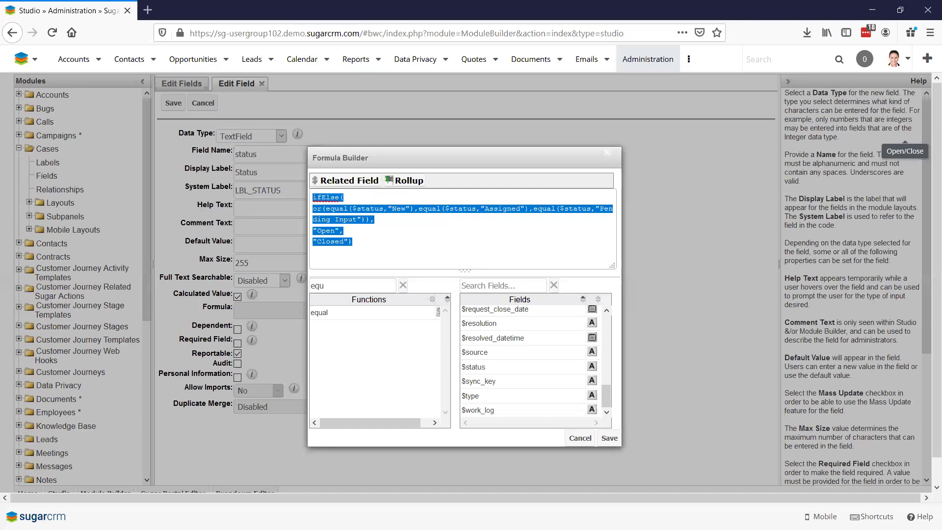
pyautogui.hotkey('alt', 'Tab')
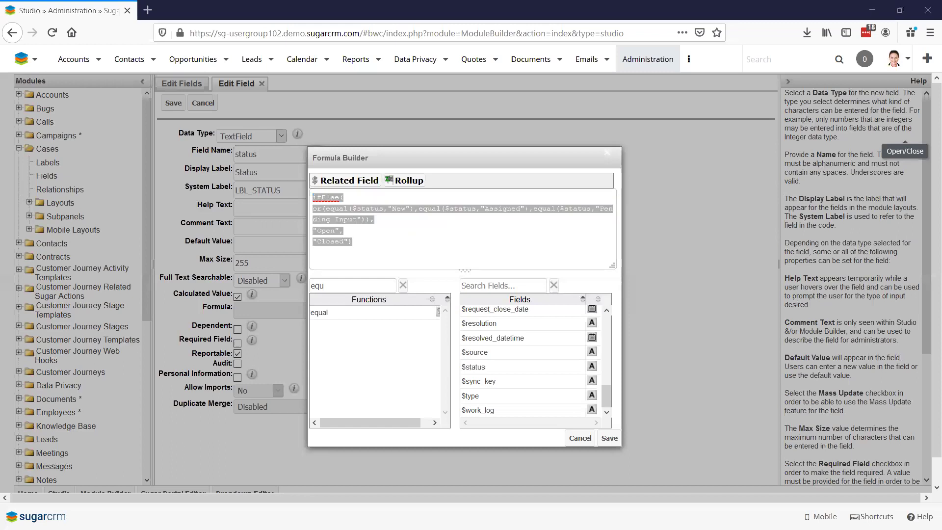
pyautogui.hotkey('alt', 'Tab')
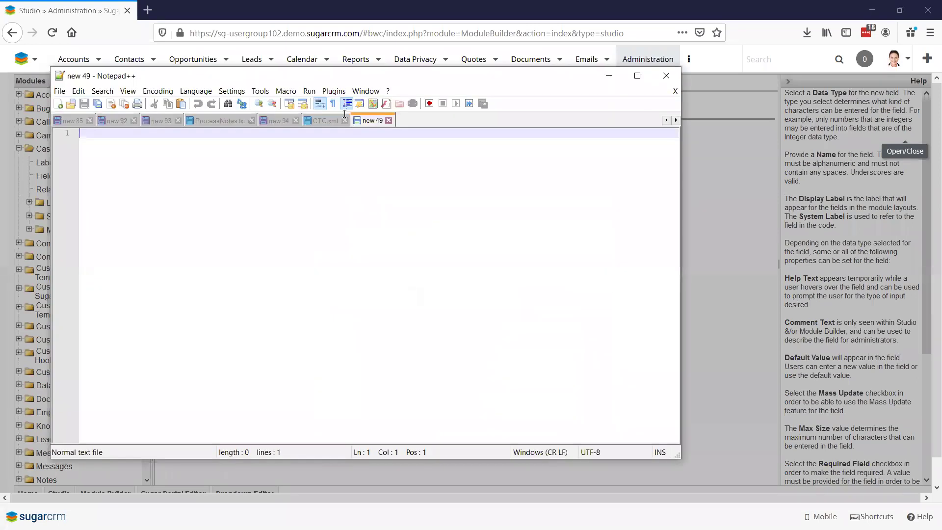
pyautogui.hotkey('ctrl', 'v')
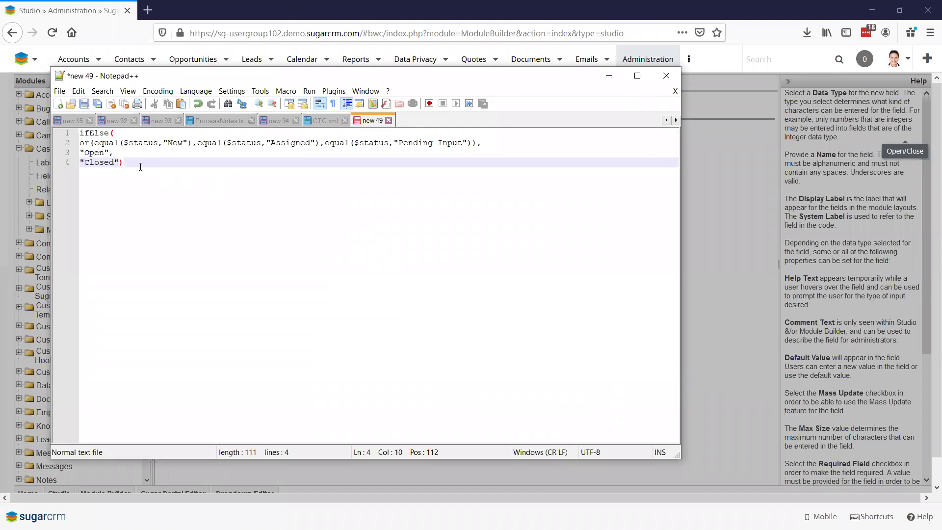
# - Check the matching parentheses of the or and equal conditions and the two result values in the Notepad++ copy
pyautogui.click(94, 143)
pyautogui.click(191, 143)
pyautogui.click(320, 144)
pyautogui.click(472, 144)
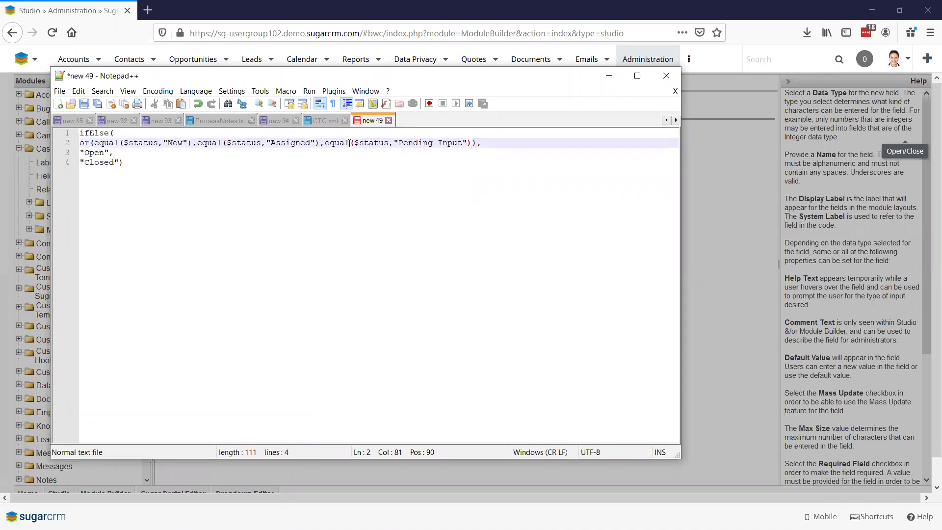
pyautogui.click(476, 143)
pyautogui.doubleClick(94, 152)
pyautogui.doubleClick(99, 163)
pyautogui.click(151, 165)
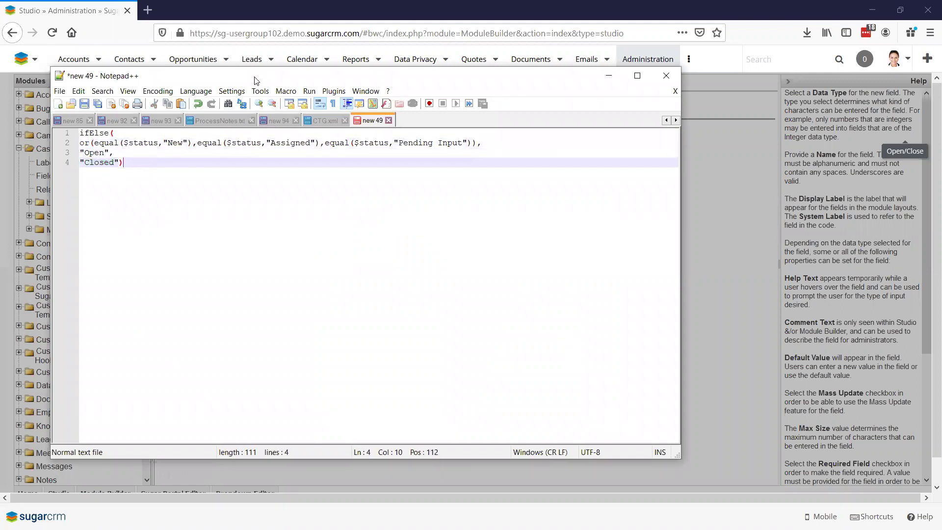
# - Switch back to SugarCRM Studio, save the ifElse formula and try to save the new field
pyautogui.hotkey('alt', 'Tab')
pyautogui.click(609, 438)
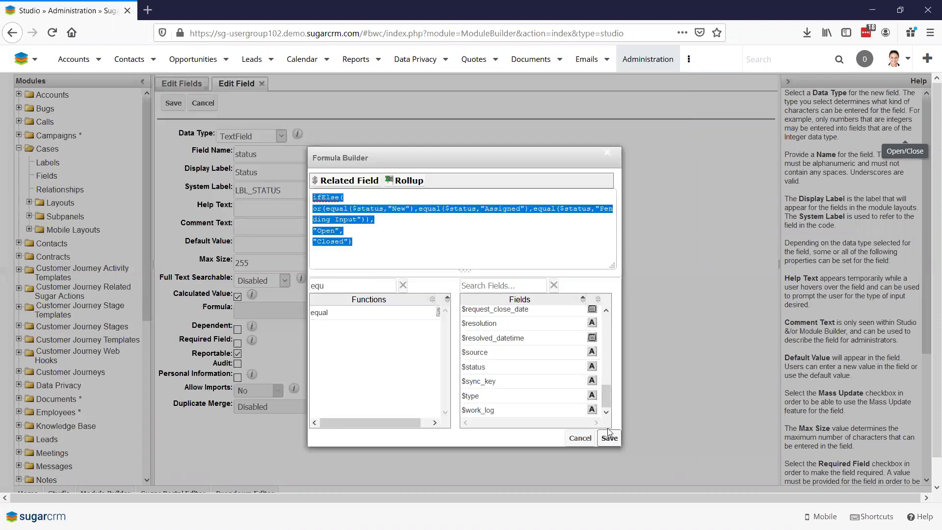
pyautogui.click(172, 103)
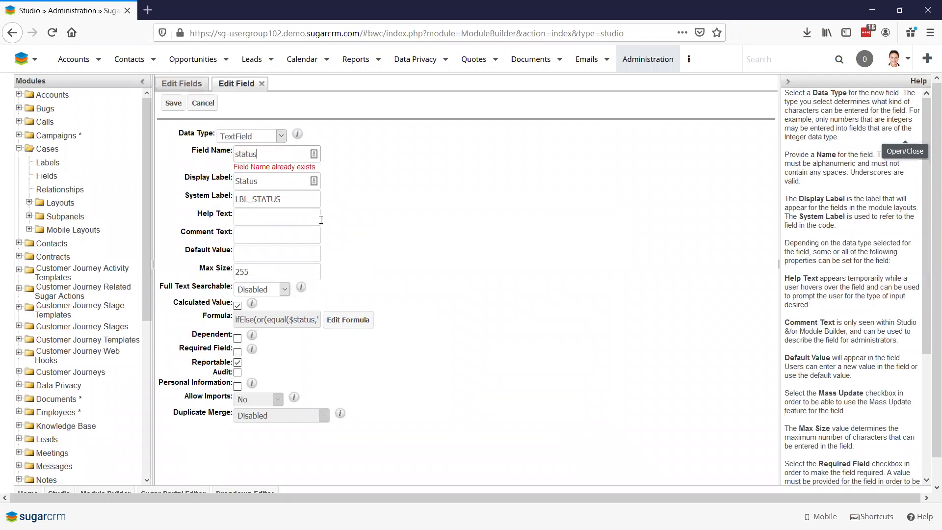
# - Rename the new calculated field to Case_Status and save it
pyautogui.press('BackSpace')
pyautogui.press('BackSpace')
pyautogui.press('BackSpace')
pyautogui.press('BackSpace')
pyautogui.press('BackSpace')
pyautogui.press('BackSpace')
pyautogui.write('Case_Status')
pyautogui.press('Tab')
pyautogui.click(173, 102)
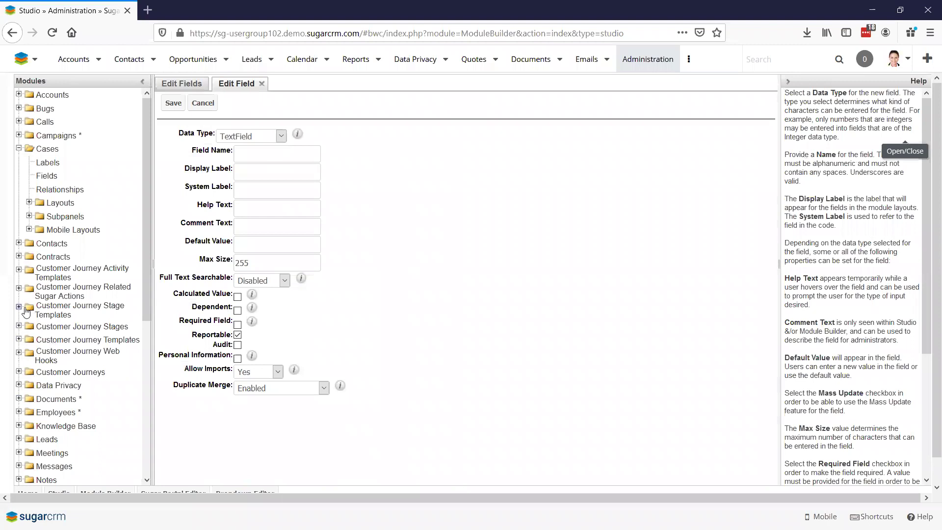
pyautogui.doubleClick(218, 15)
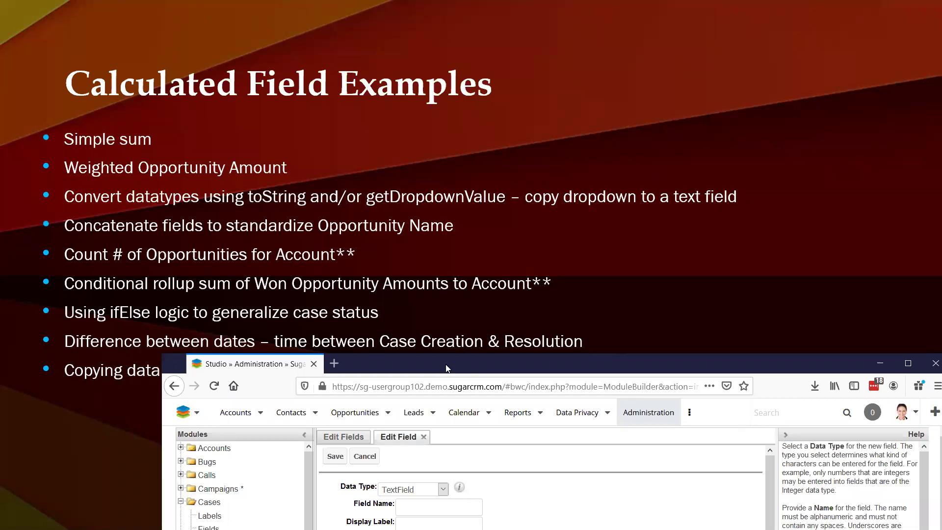
pyautogui.moveTo(448, 368); pyautogui.dragTo(361, 15)
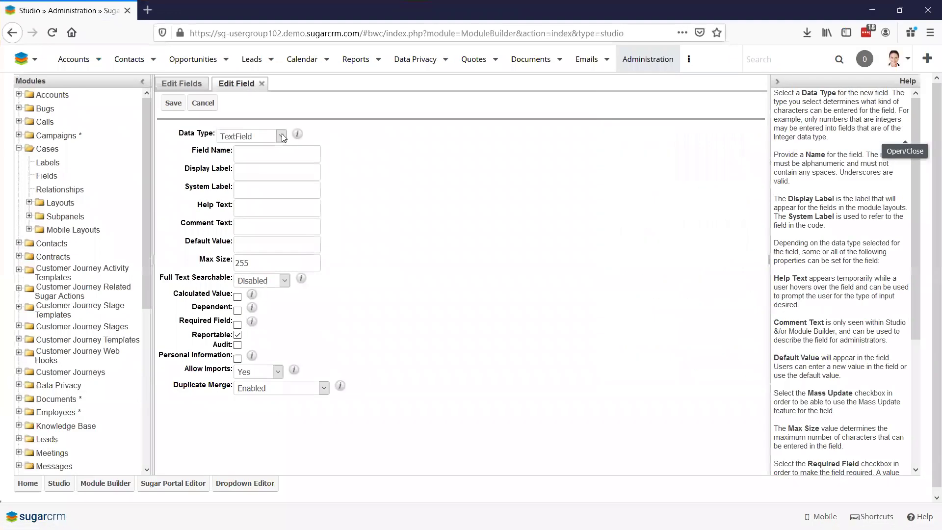
# - Define the new Cases field as an Integer named days_open, mark it as calculated and open its formula for editing
pyautogui.click(281, 135)
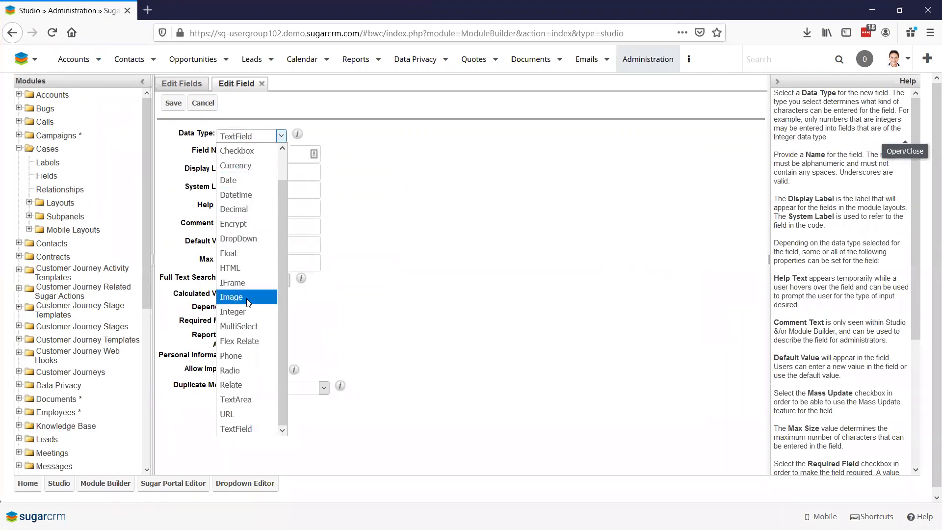
pyautogui.click(250, 312)
pyautogui.click(289, 160)
pyautogui.write('Days_Open')
pyautogui.press('Tab')
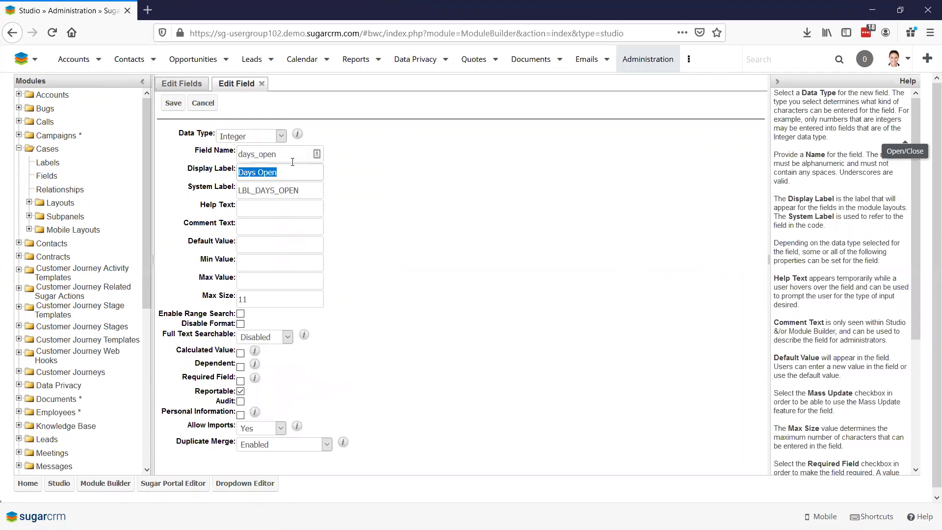
pyautogui.click(240, 354)
pyautogui.click(344, 367)
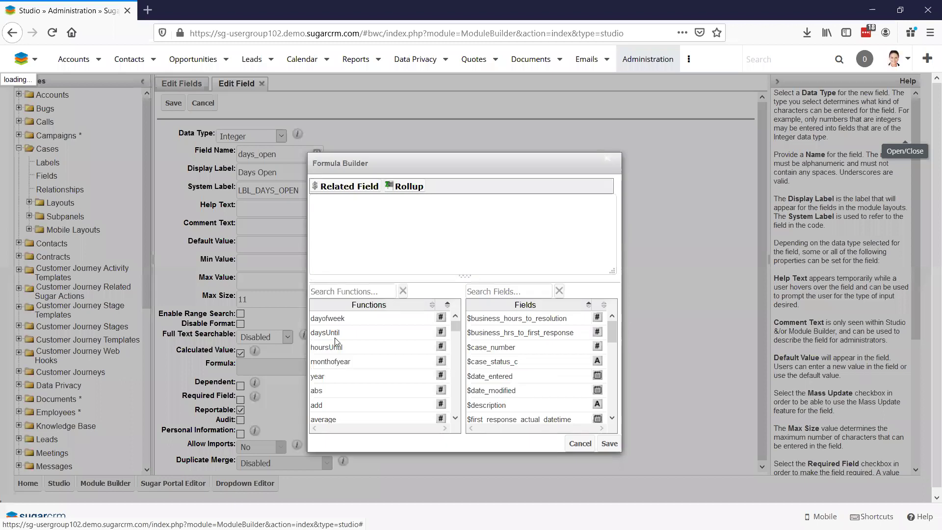
# - Search the formula functions for "date" and "diff", then clear the search
pyautogui.click(345, 292)
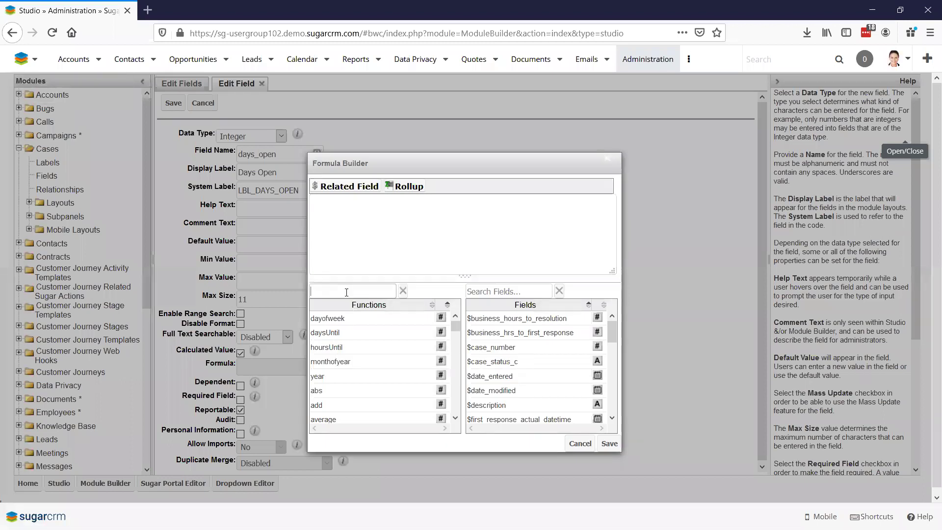
pyautogui.write('date')
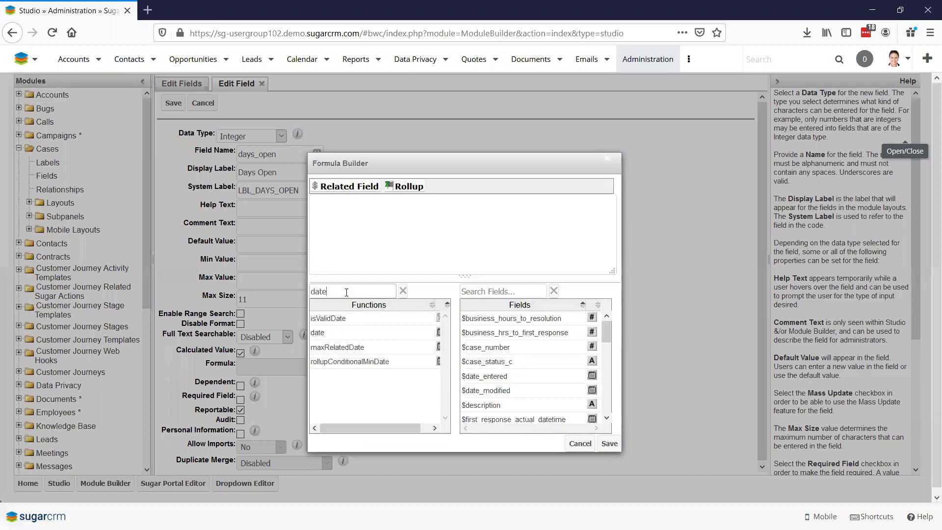
pyautogui.press('BackSpace')
pyautogui.press('BackSpace')
pyautogui.press('BackSpace')
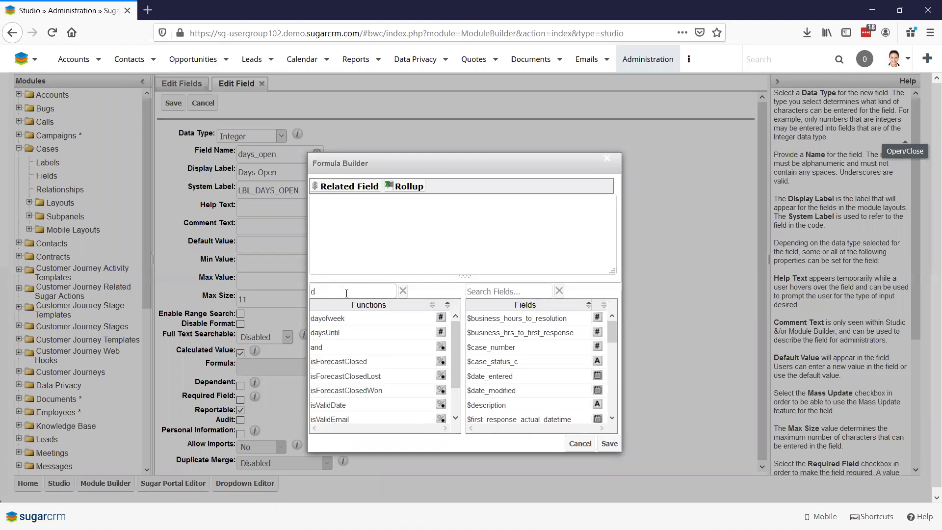
pyautogui.write('iff')
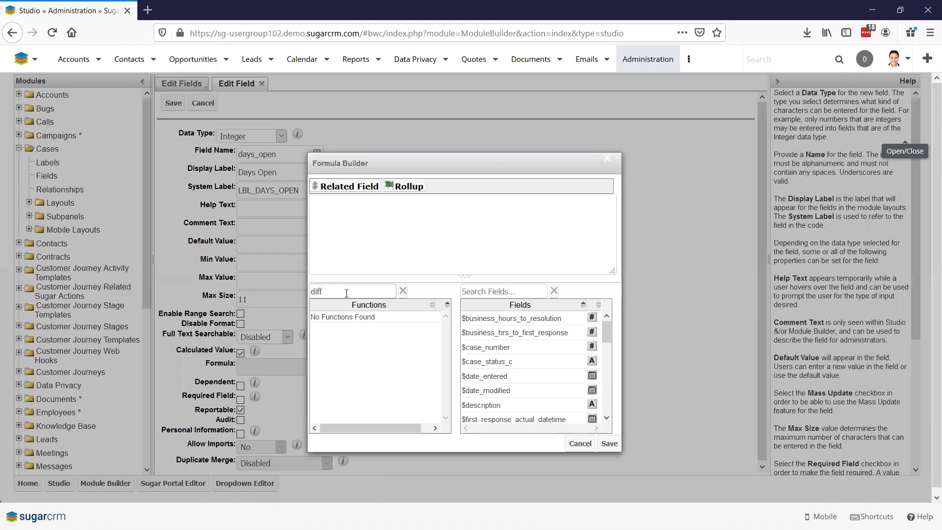
pyautogui.press('BackSpace')
pyautogui.press('BackSpace')
pyautogui.press('BackSpace')
pyautogui.press('BackSpace')
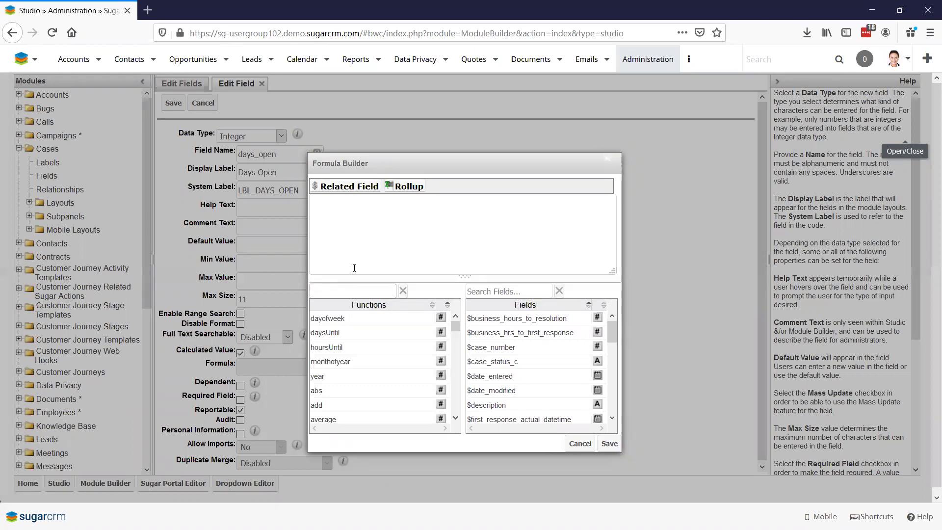
# - Examine the available numeric functions, including daysUntil and subtract, for a way to calculate the days between two dates
pyautogui.moveTo(356, 334)
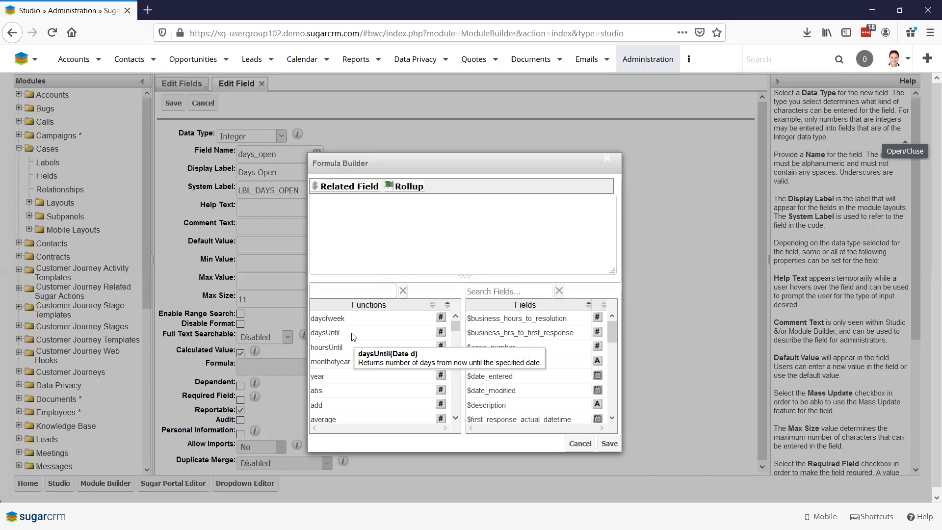
pyautogui.scroll(-4, 350, 382)
pyautogui.scroll(-5, 345, 382)
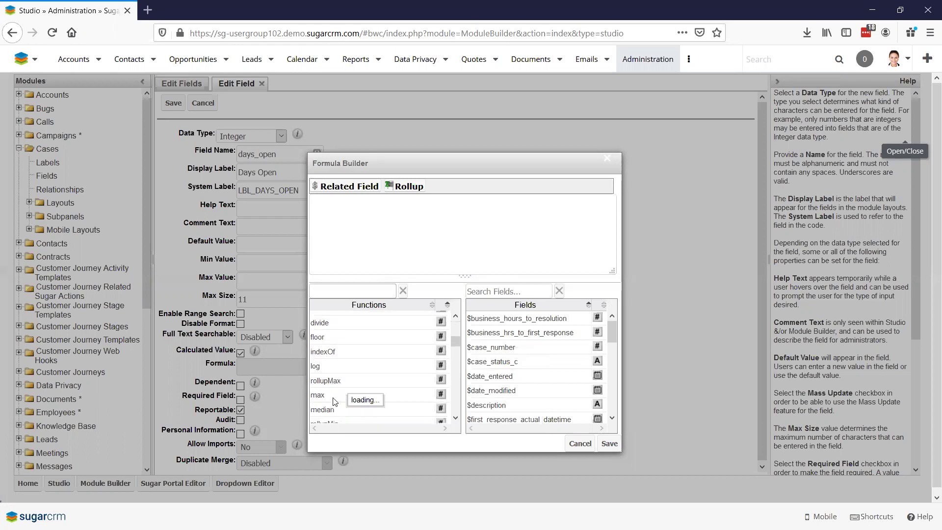
pyautogui.scroll(-3, 334, 404)
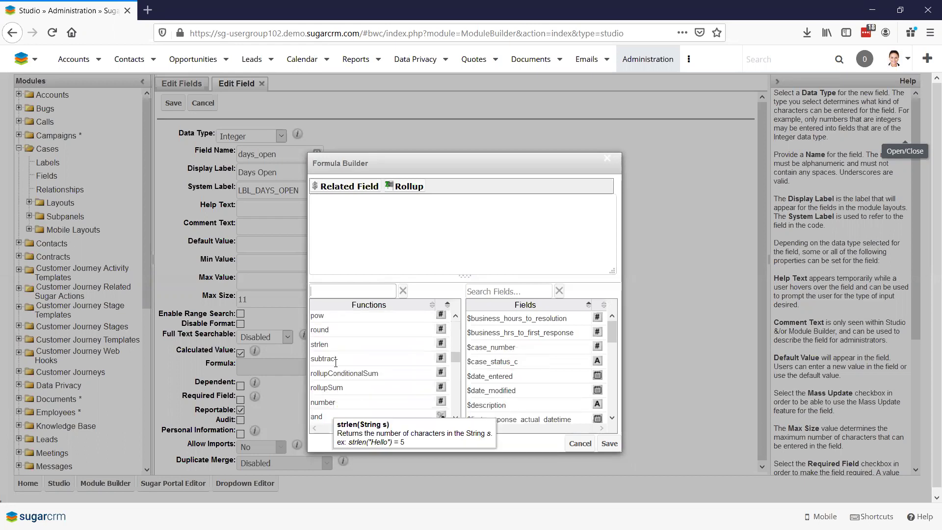
pyautogui.moveTo(336, 359)
pyautogui.scroll(10, 338, 362)
pyautogui.scroll(3, 339, 363)
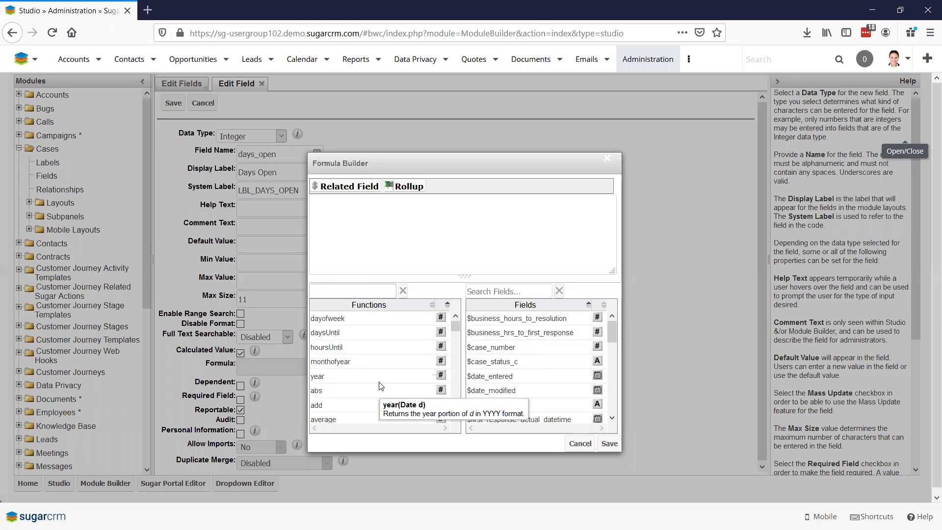
pyautogui.scroll(-1, 366, 380)
pyautogui.scroll(1, 366, 382)
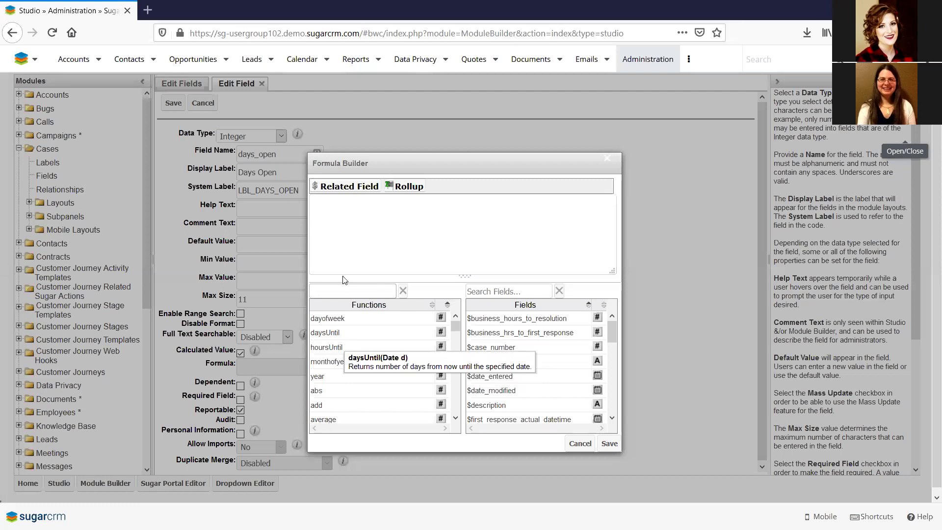
# - Start the Days Open formula with subtract(daysUntil($resolved_datetime), as its first argument
pyautogui.click(345, 291)
pyautogui.click(420, 238)
pyautogui.write('subt')
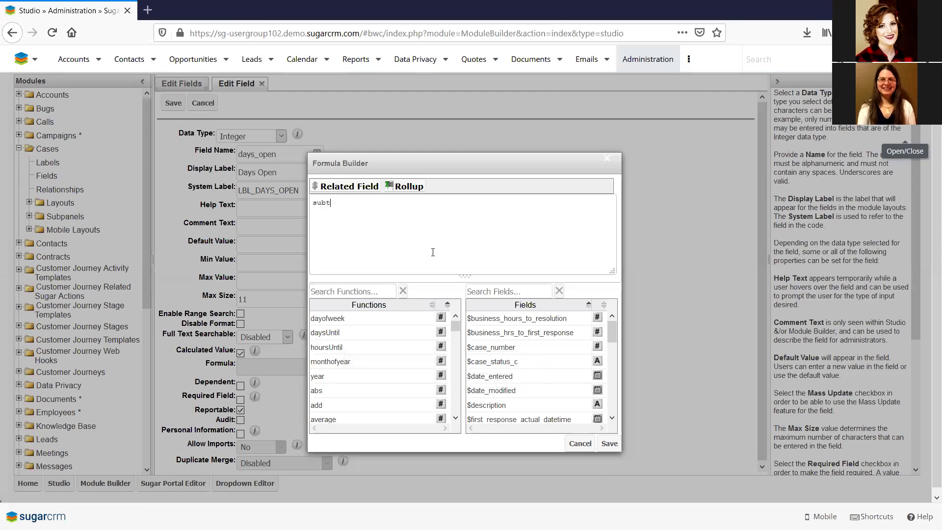
pyautogui.write('ract(')
pyautogui.click(366, 335)
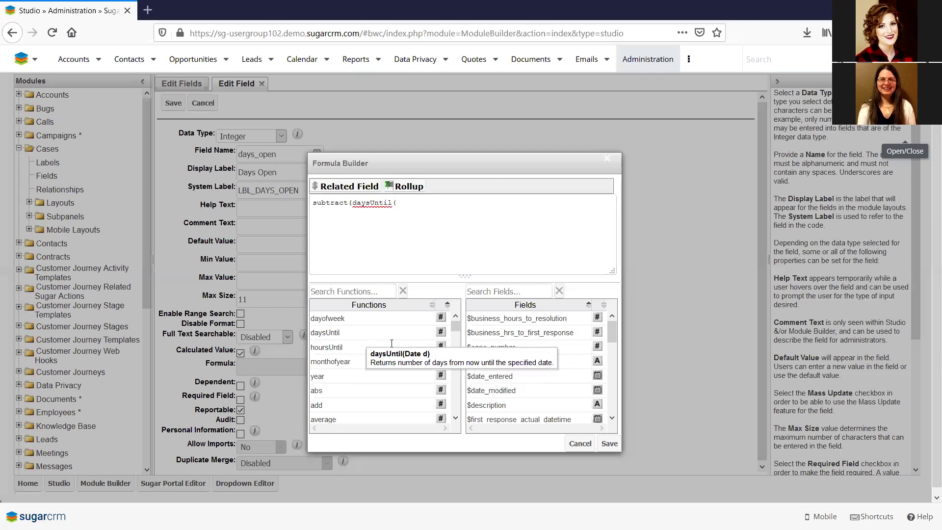
pyautogui.scroll(-1, 532, 376)
pyautogui.scroll(-6, 530, 375)
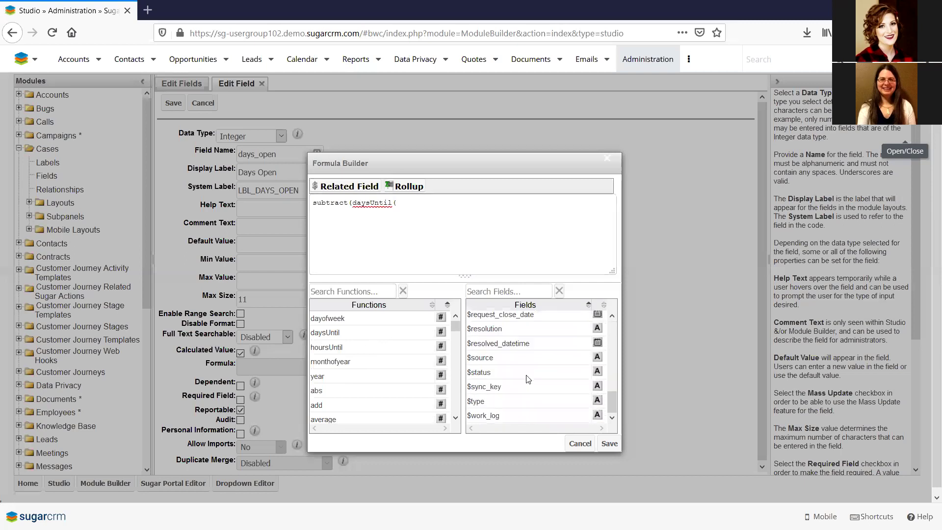
pyautogui.write('$resolved_datetime),')
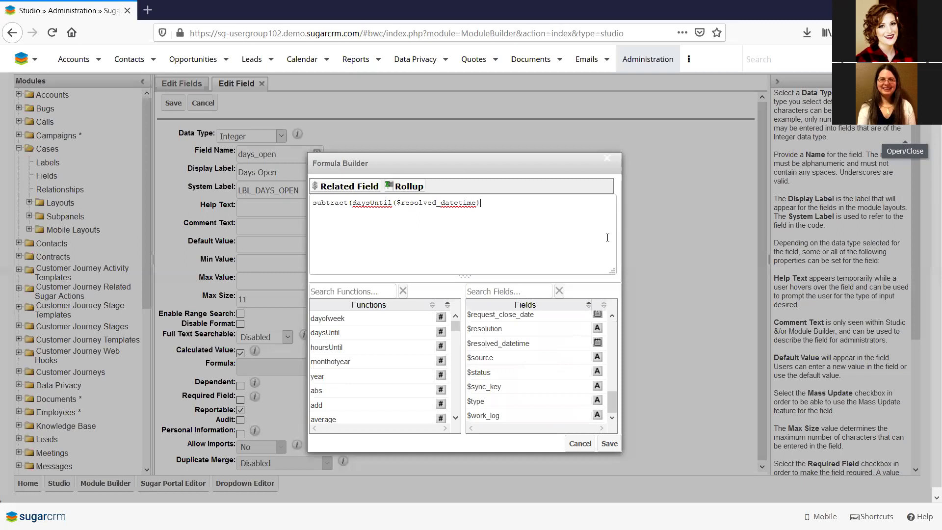
# - Complete the subtraction with daysUntil($date_entered) as the second argument, then save the formula and the field
pyautogui.click(379, 334)
pyautogui.scroll(5, 508, 378)
pyautogui.scroll(3, 505, 375)
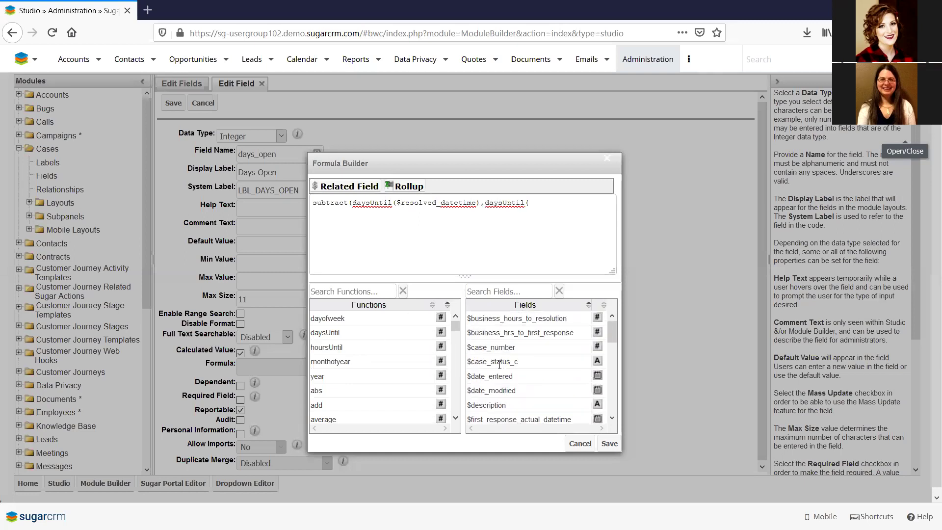
pyautogui.scroll(-2, 496, 366)
pyautogui.click(490, 326)
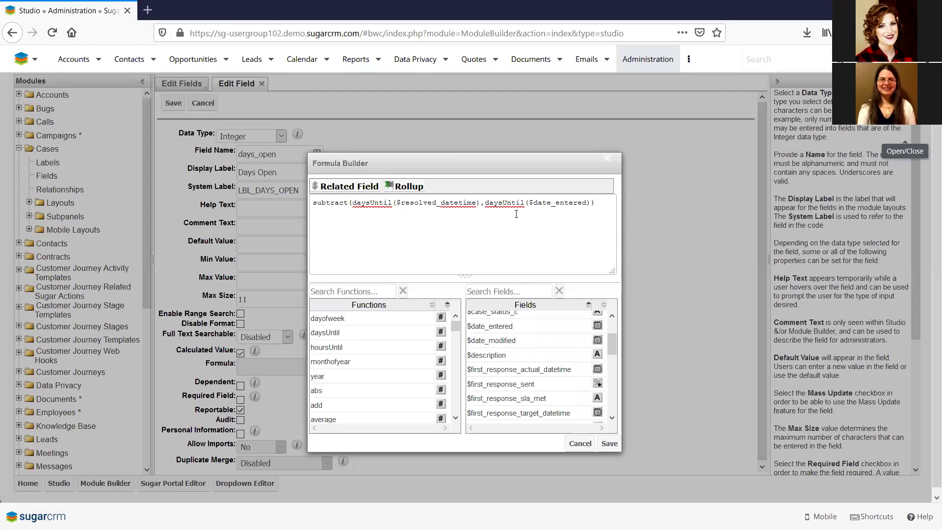
pyautogui.click(610, 444)
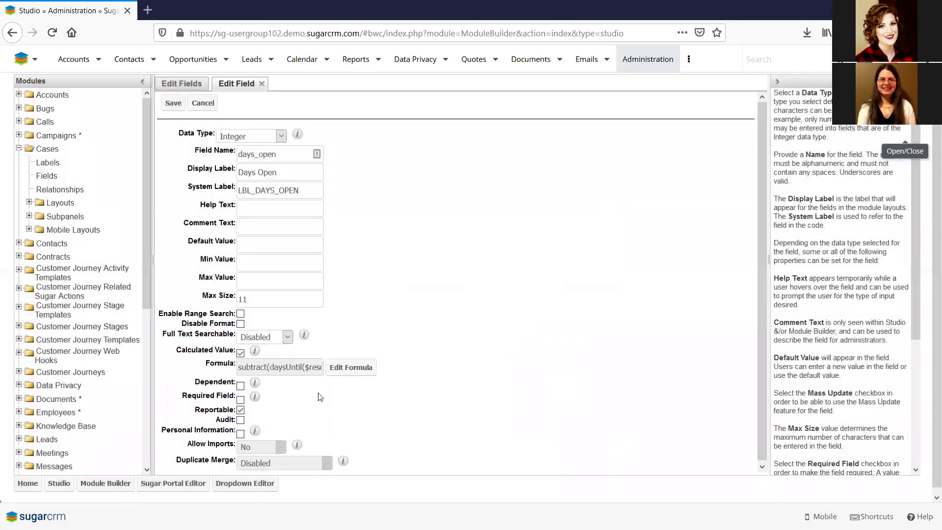
pyautogui.click(176, 103)
# - Reopen the Days Open formula and examine its $resolved_datetime argument and the whole subtract expression
pyautogui.click(347, 367)
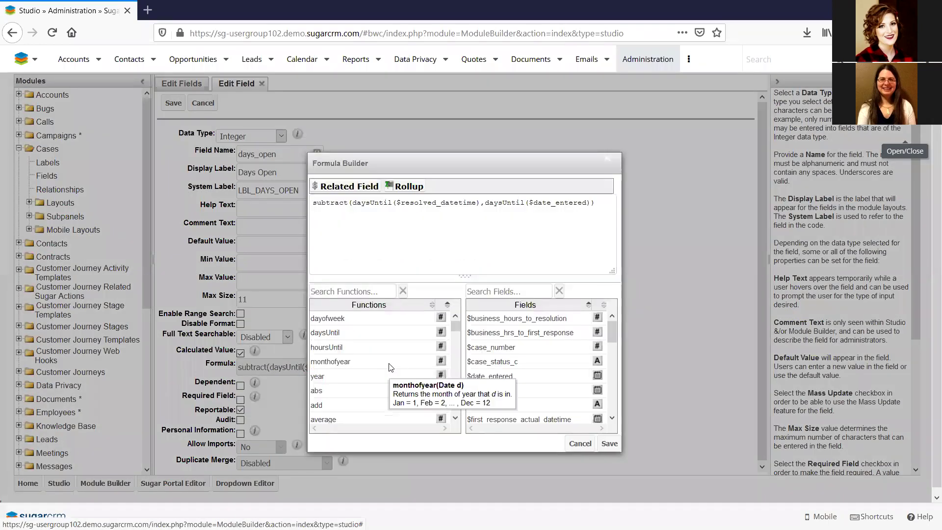
pyautogui.moveTo(397, 202); pyautogui.dragTo(476, 204)
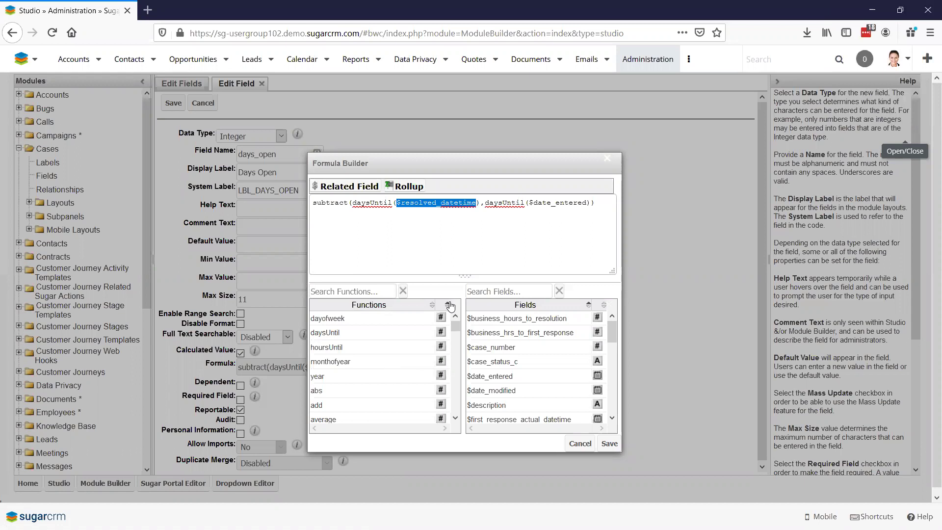
pyautogui.click(427, 202)
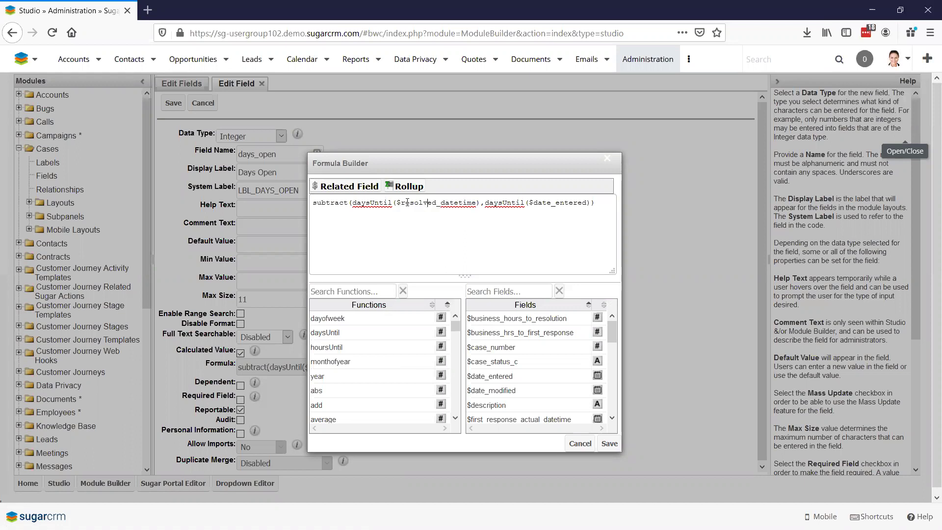
pyautogui.moveTo(397, 202); pyautogui.dragTo(477, 203)
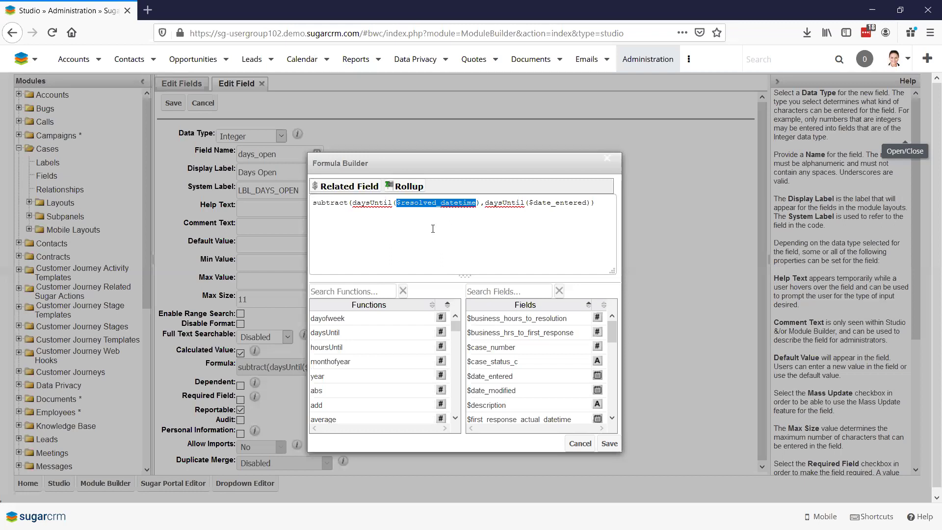
pyautogui.moveTo(313, 203); pyautogui.dragTo(593, 205)
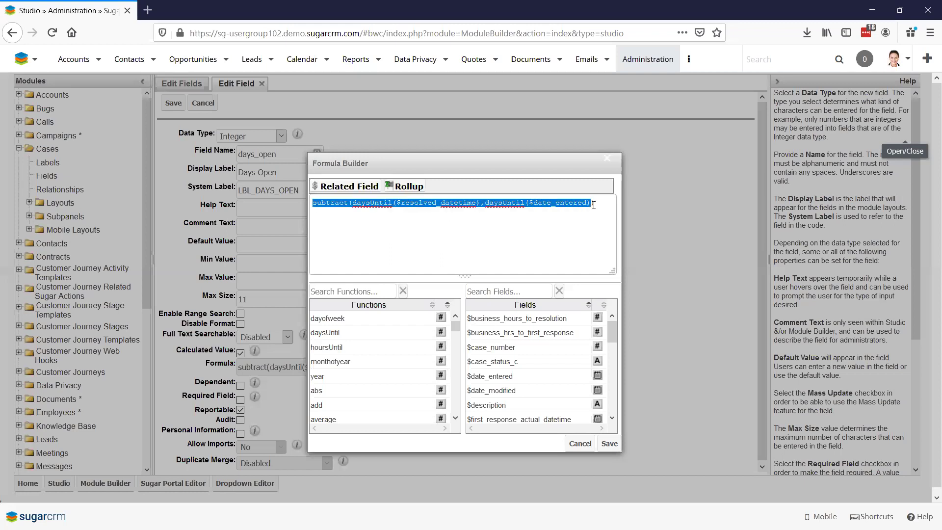
pyautogui.click(472, 204)
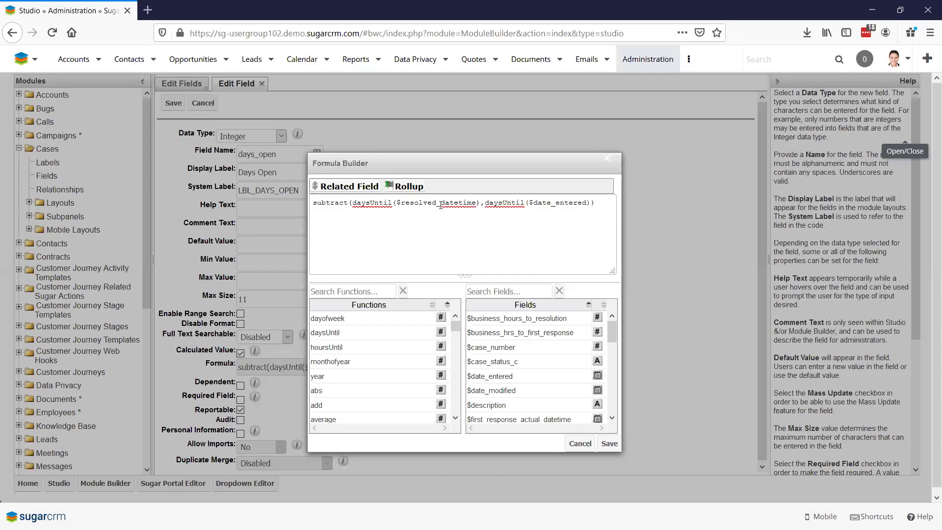
pyautogui.moveTo(477, 203); pyautogui.dragTo(398, 204)
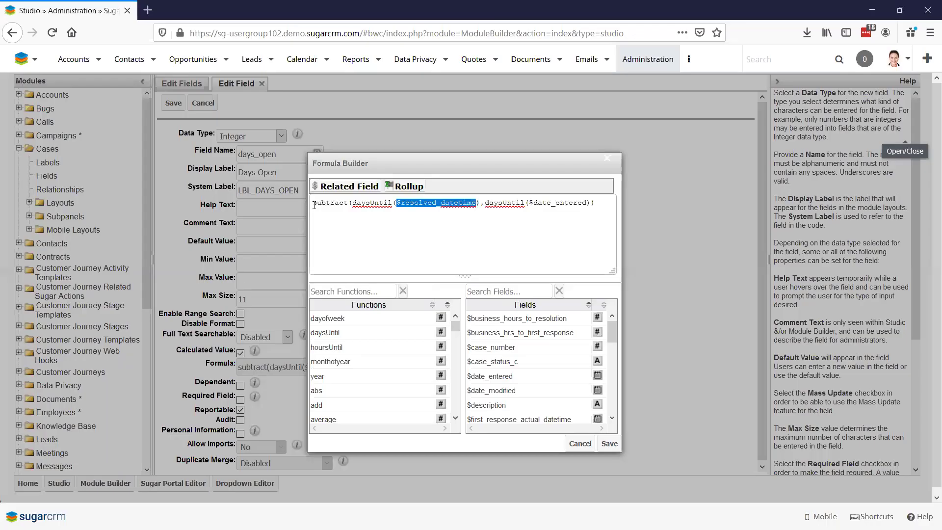
# - Insert ifElse( on a new line above the subtract expression, leaving an empty line for the condition
pyautogui.click(314, 205)
pyautogui.press('Return')
pyautogui.press('Up')
pyautogui.write('ifElse(')
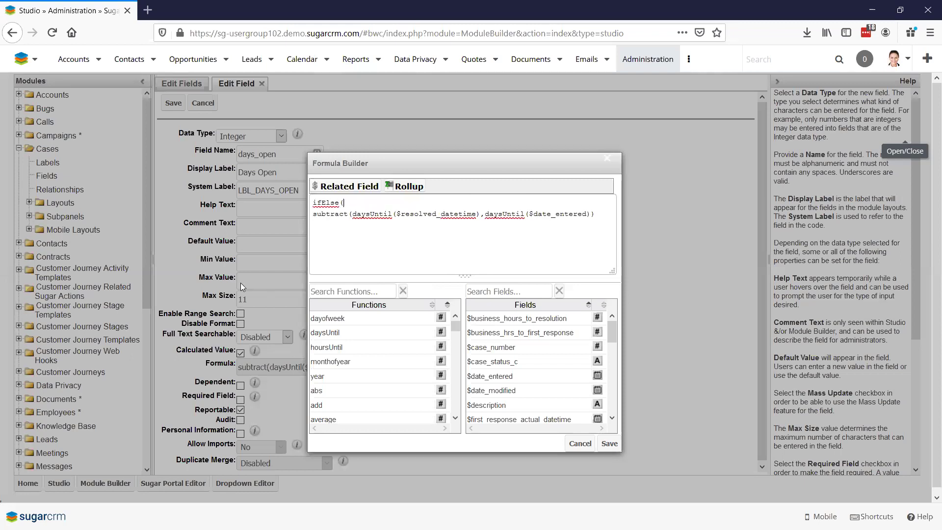
pyautogui.press('Return')
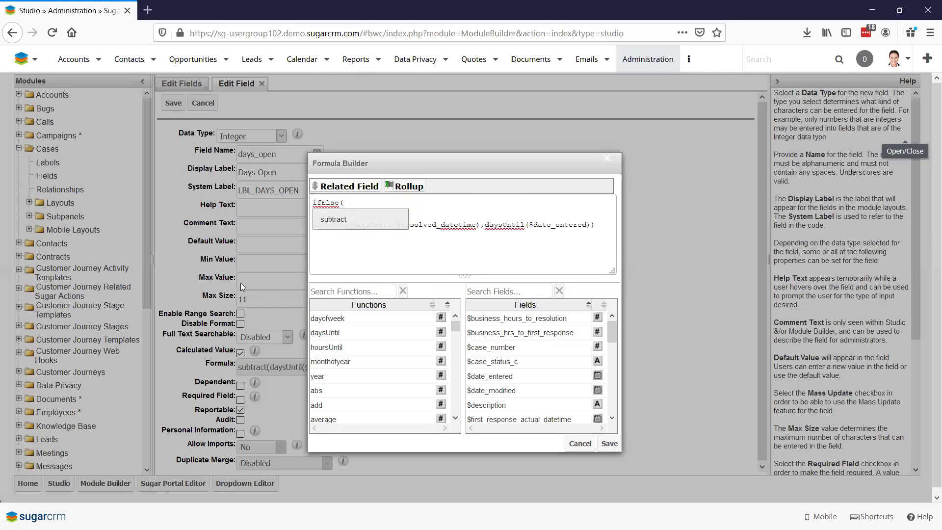
# - Search the functions for "str" and put toString( on the empty condition line under ifElse(
pyautogui.moveTo(475, 224); pyautogui.dragTo(397, 224)
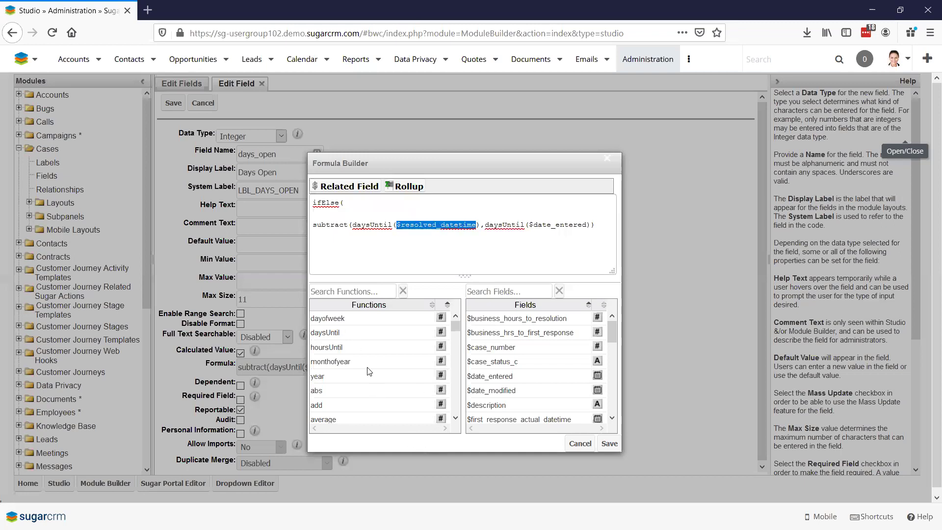
pyautogui.scroll(-1, 372, 388)
pyautogui.scroll(-3, 372, 388)
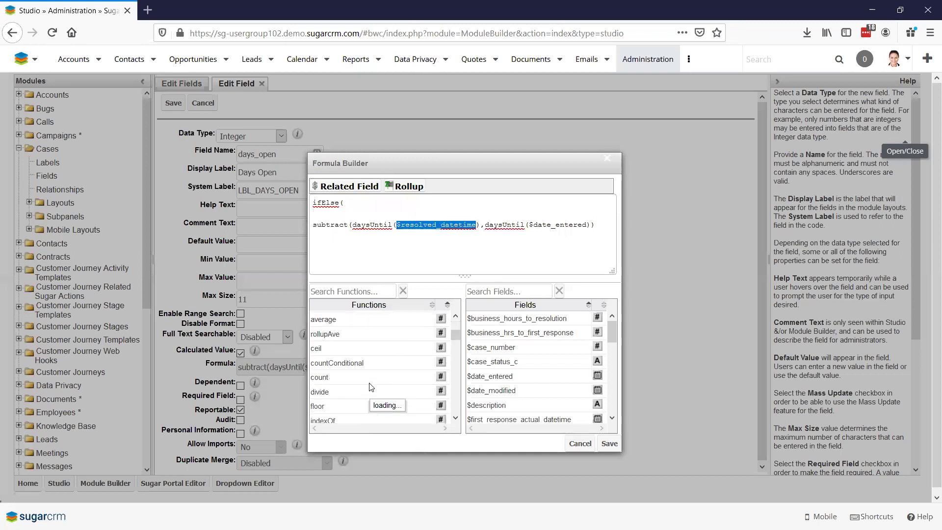
pyautogui.scroll(-3, 365, 378)
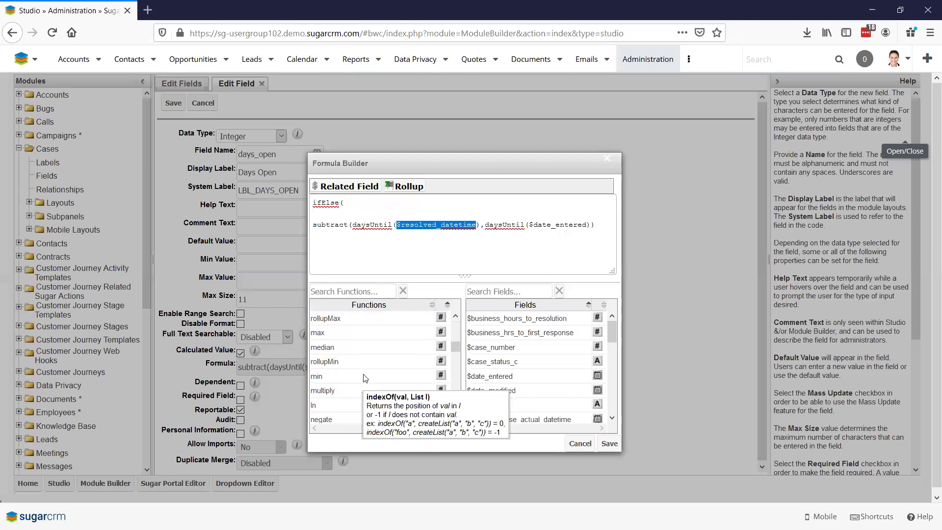
pyautogui.scroll(8, 366, 377)
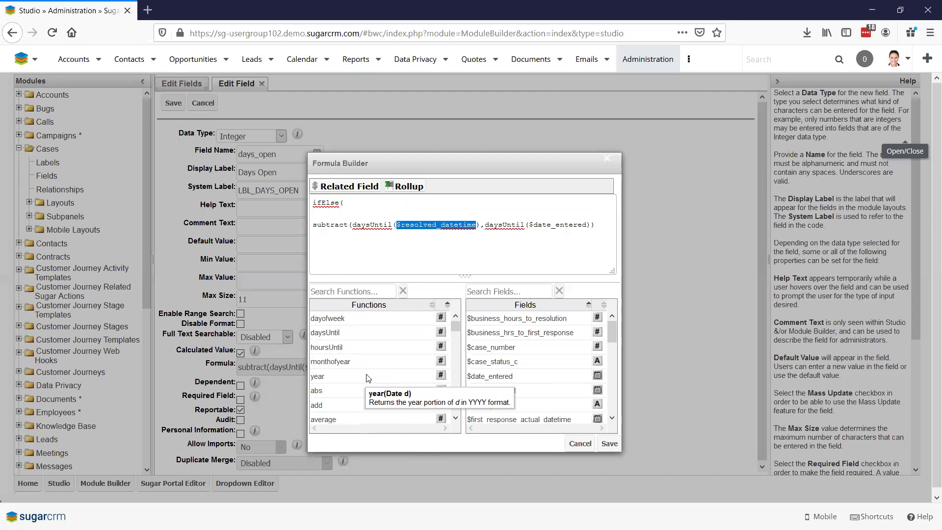
pyautogui.click(346, 292)
pyautogui.write('str')
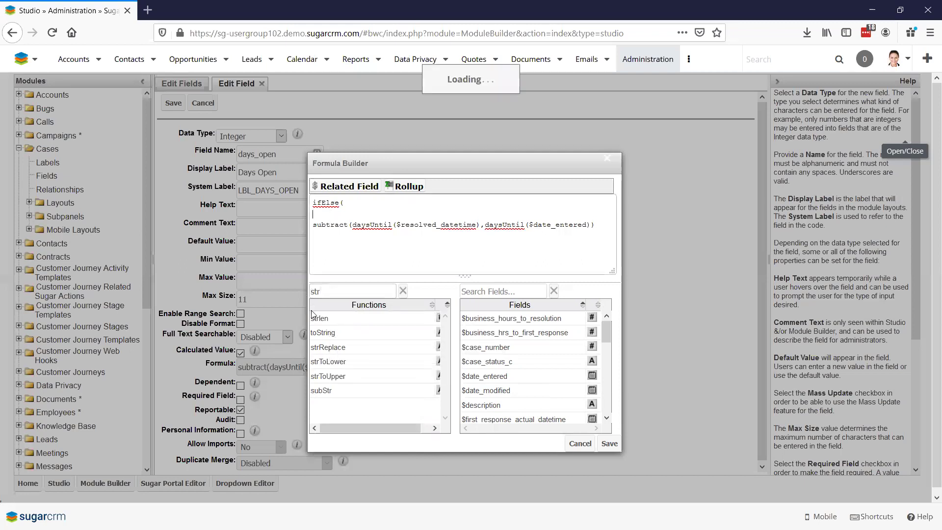
pyautogui.click(328, 332)
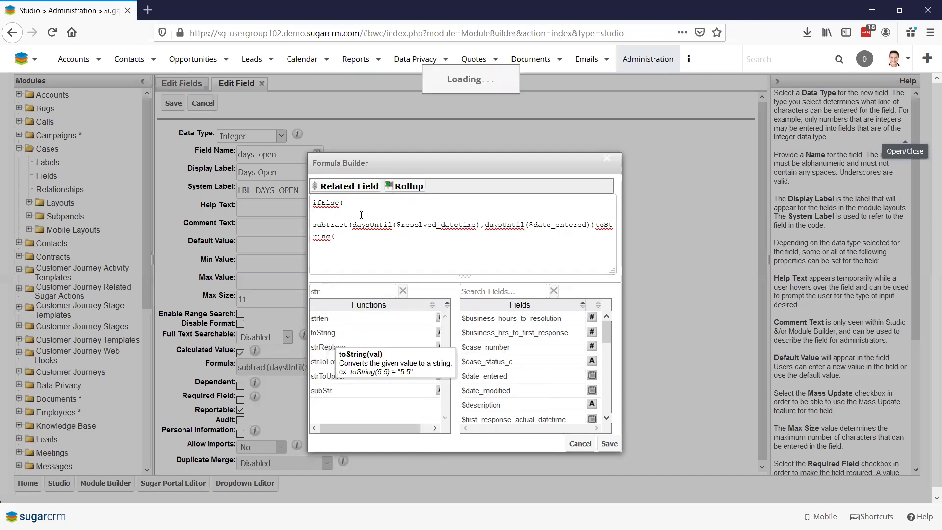
pyautogui.doubleClick(597, 230)
pyautogui.hotkey('ctrl', 'x')
pyautogui.click(346, 212)
pyautogui.hotkey('ctrl', 'v')
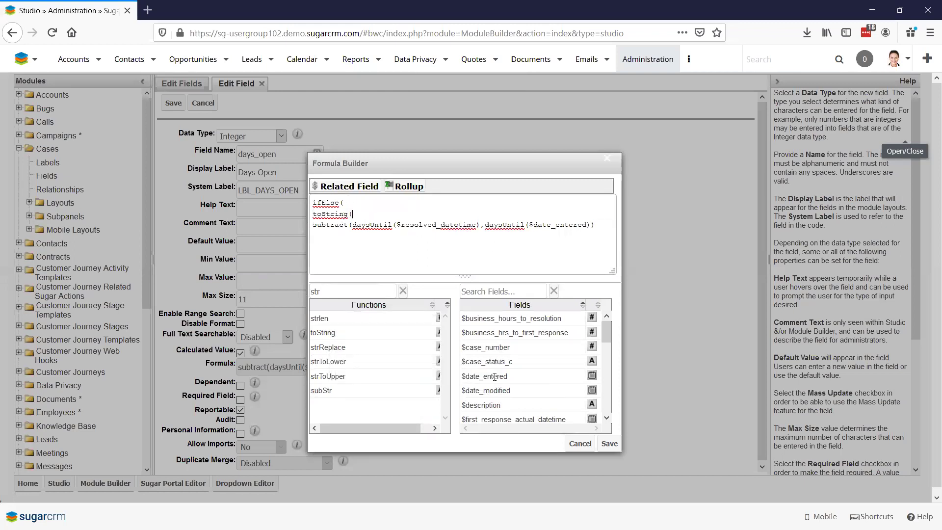
# - Complete toString with $resolved_datetime and wrap the whole toString expression in strlen()
pyautogui.scroll(-5, 495, 373)
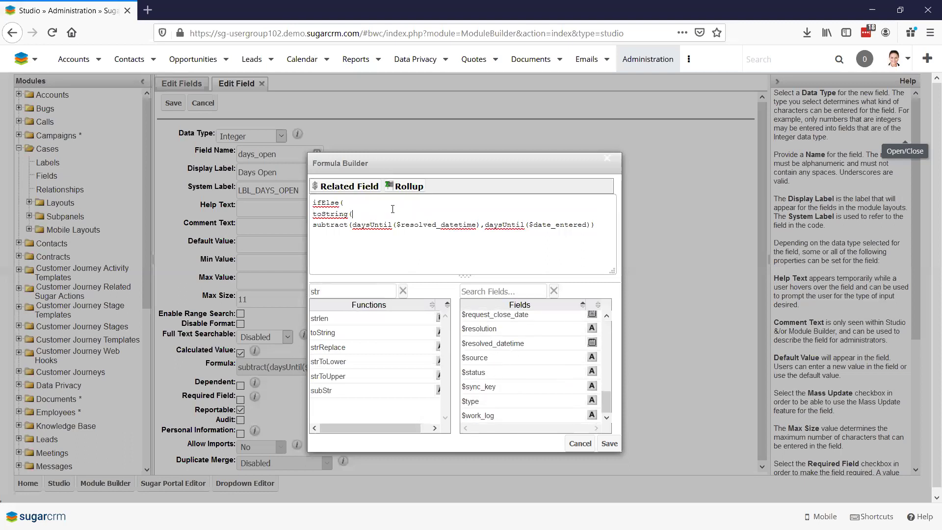
pyautogui.write('$resolved_datetime),')
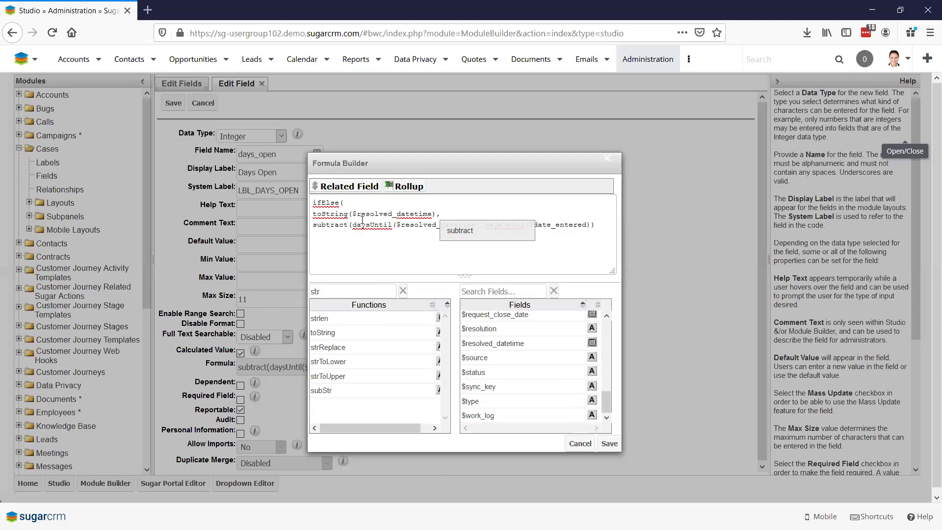
pyautogui.click(312, 215)
pyautogui.write('st')
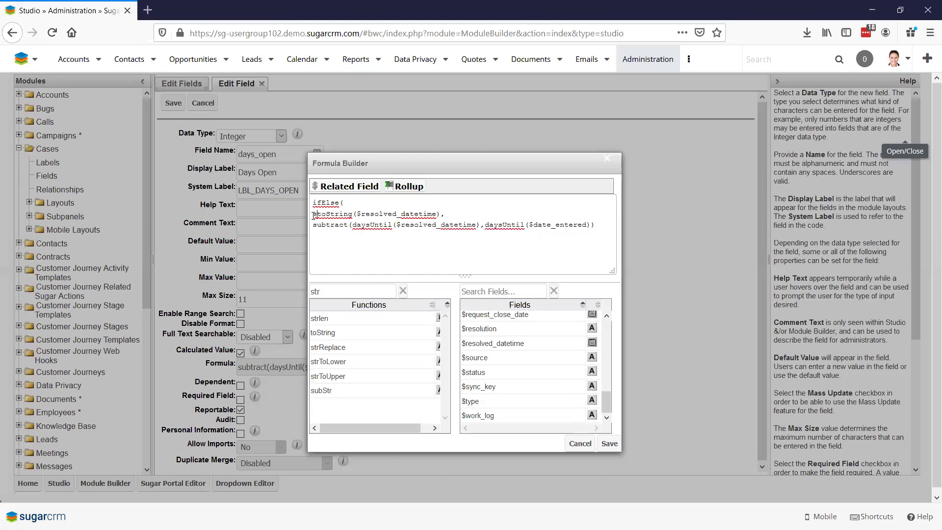
pyautogui.write('rlen(')
pyautogui.click(464, 214)
pyautogui.write(')')
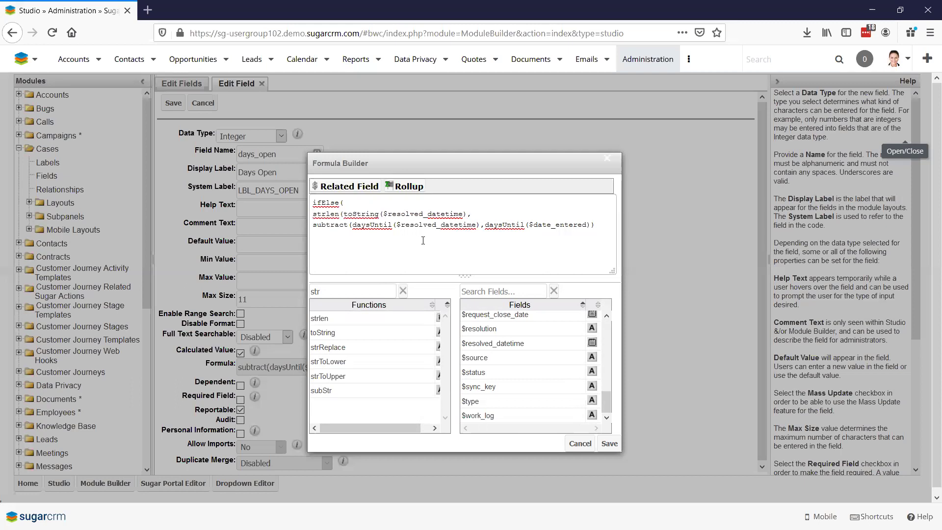
pyautogui.write(')')
# - Wrap the strlen expression in greaterThan( ) with 0 as the comparison value to form the ifElse condition
pyautogui.click(313, 214)
pyautogui.write('greaterThan(')
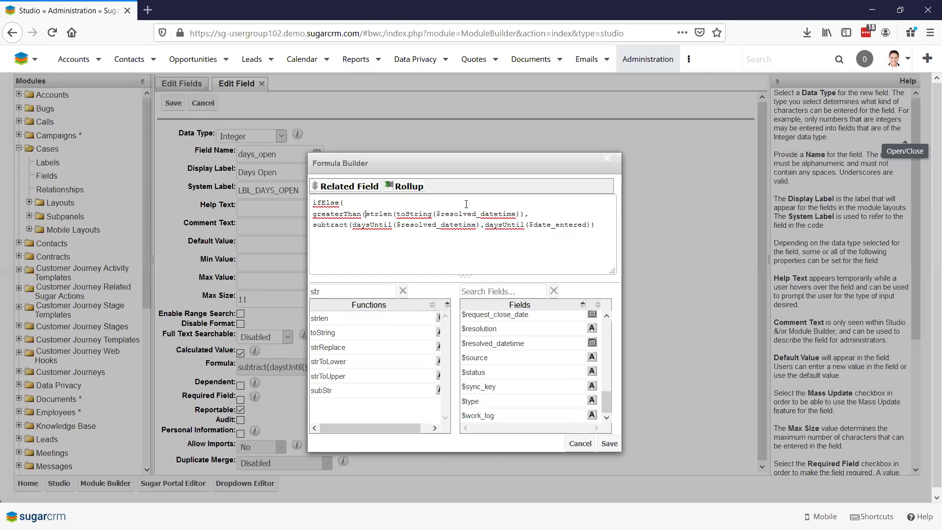
pyautogui.click(528, 216)
pyautogui.write(',0),')
pyautogui.click(478, 223)
pyautogui.moveTo(467, 215); pyautogui.dragTo(322, 219)
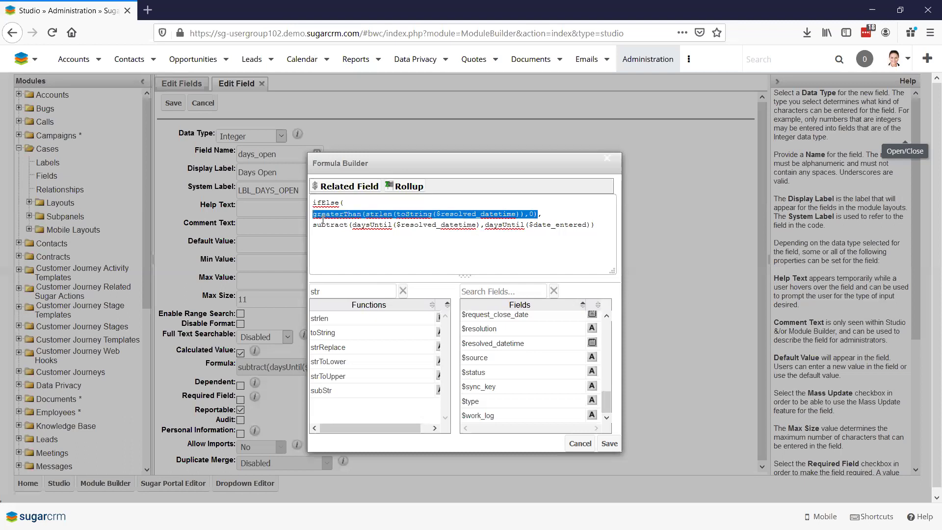
# - Add an empty string "" as the ifElse alternative after the subtract expression, then save the formula and the Days Open field
pyautogui.click(587, 249)
pyautogui.write(',')
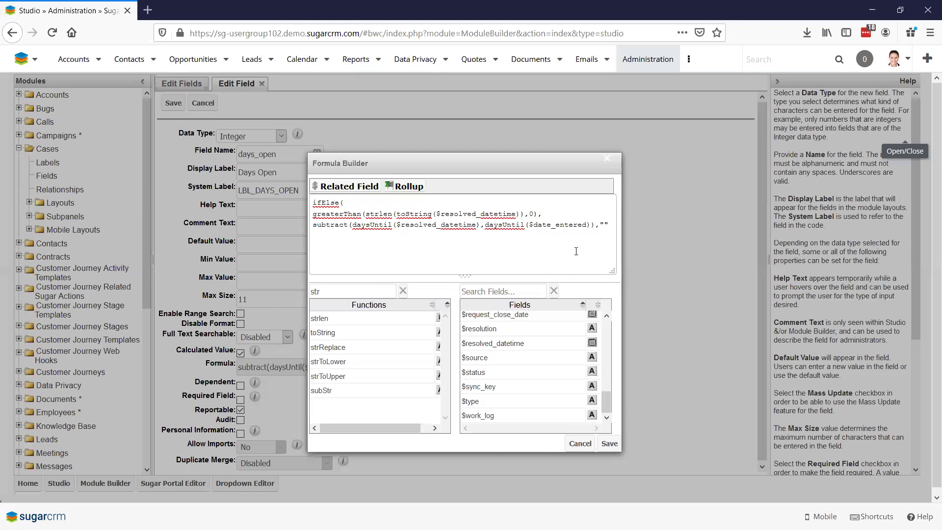
pyautogui.click(610, 444)
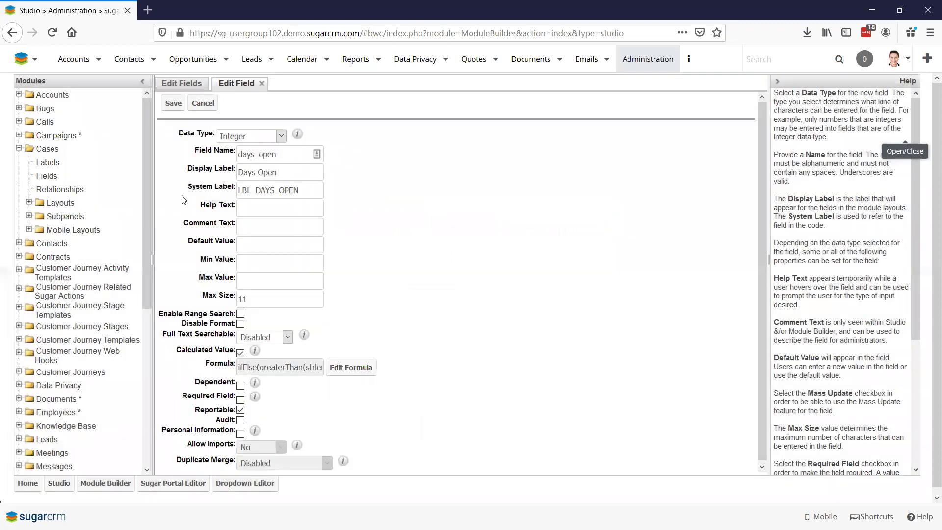
pyautogui.click(173, 103)
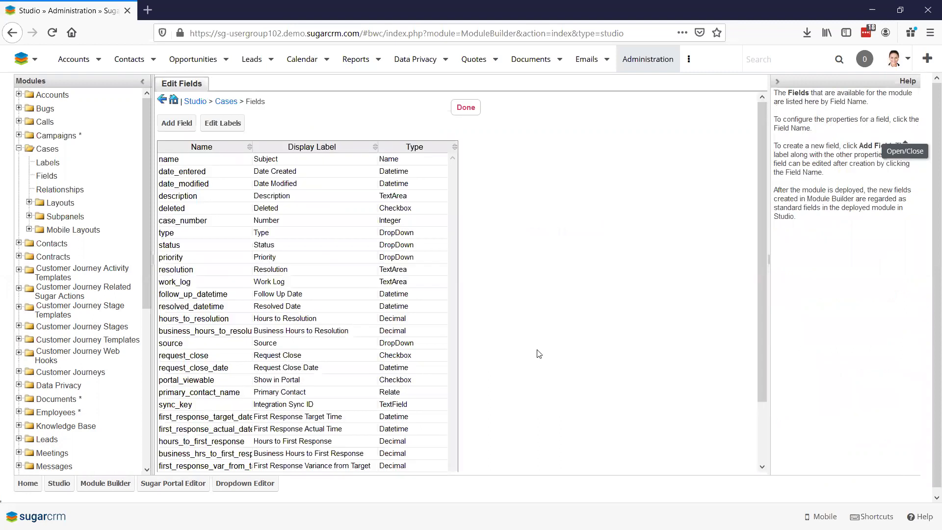
# - Add a TextField named copy_status to Cases, make it a calculated value and open its formula for editing
pyautogui.click(182, 131)
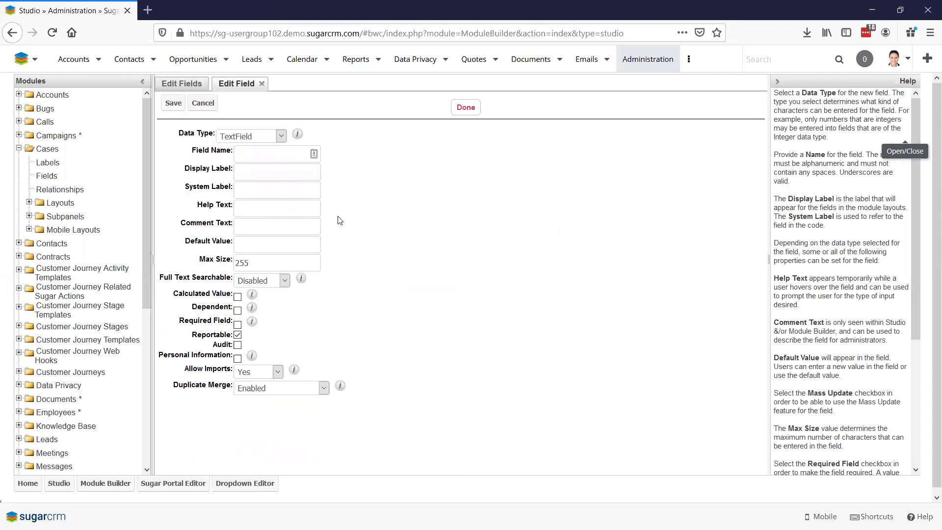
pyautogui.click(254, 154)
pyautogui.write('C')
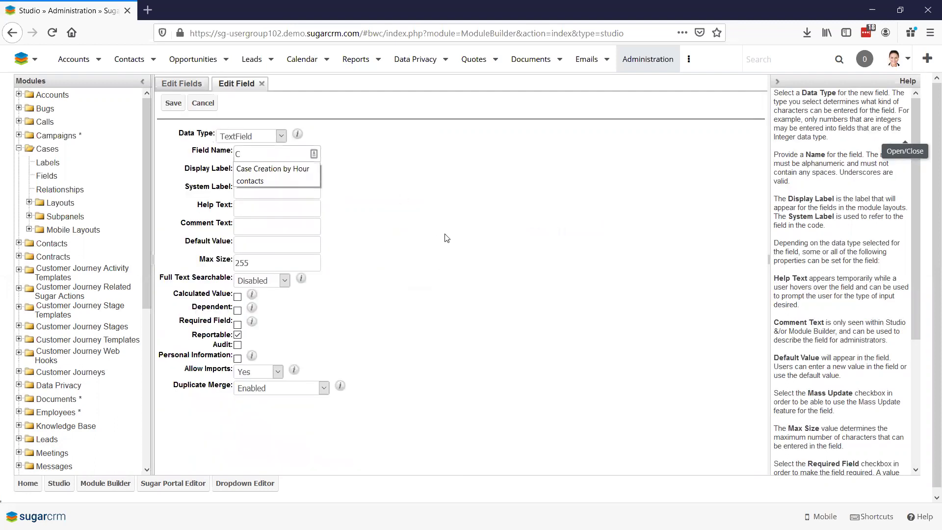
pyautogui.write('opy_Status')
pyautogui.press('Tab')
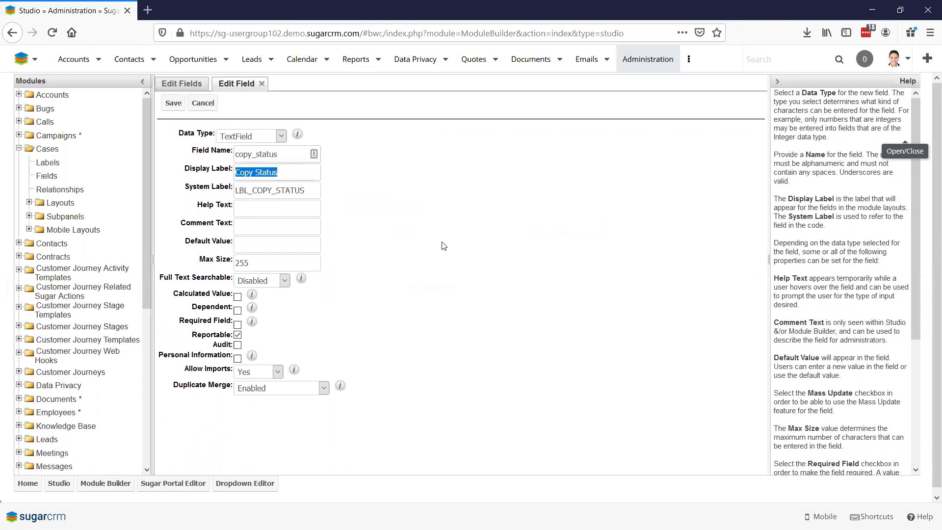
pyautogui.click(238, 298)
pyautogui.click(350, 311)
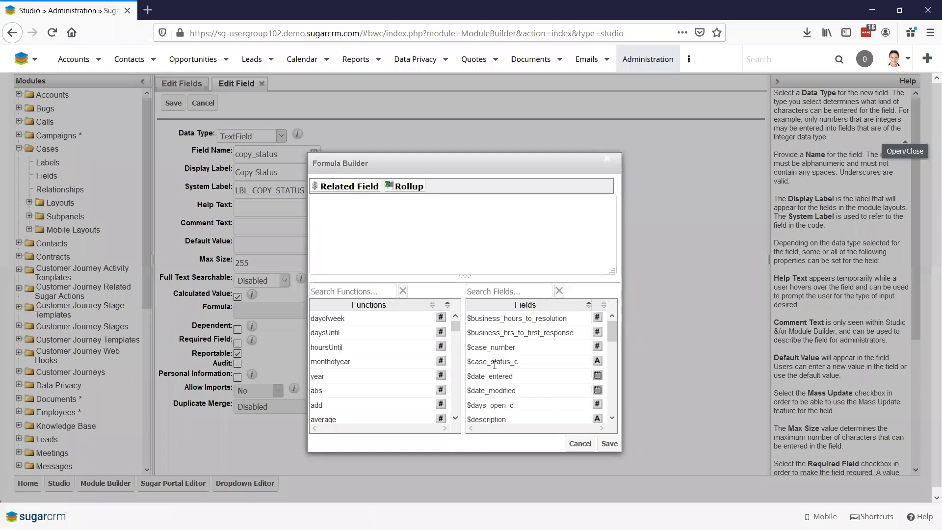
pyautogui.scroll(-5, 501, 400)
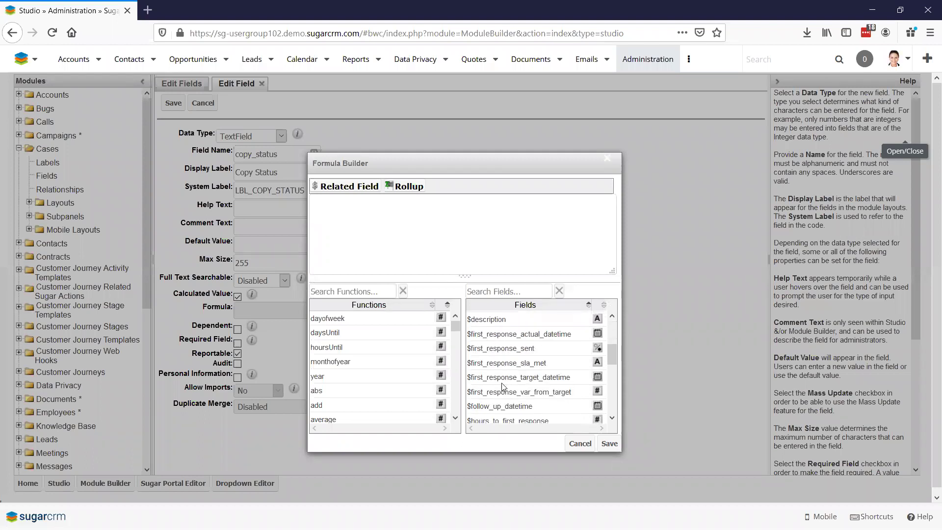
pyautogui.moveTo(489, 364); pyautogui.dragTo(325, 220)
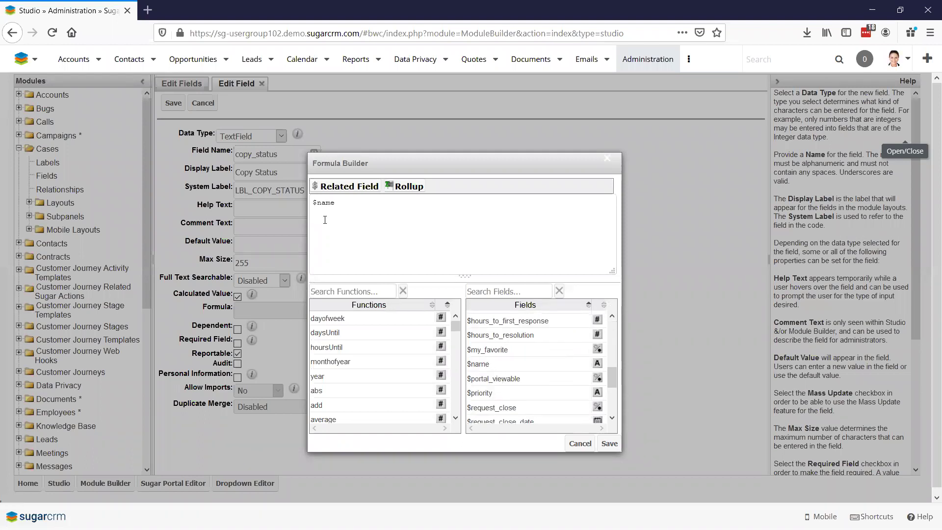
pyautogui.tripleClick(354, 207)
pyautogui.press('BackSpace')
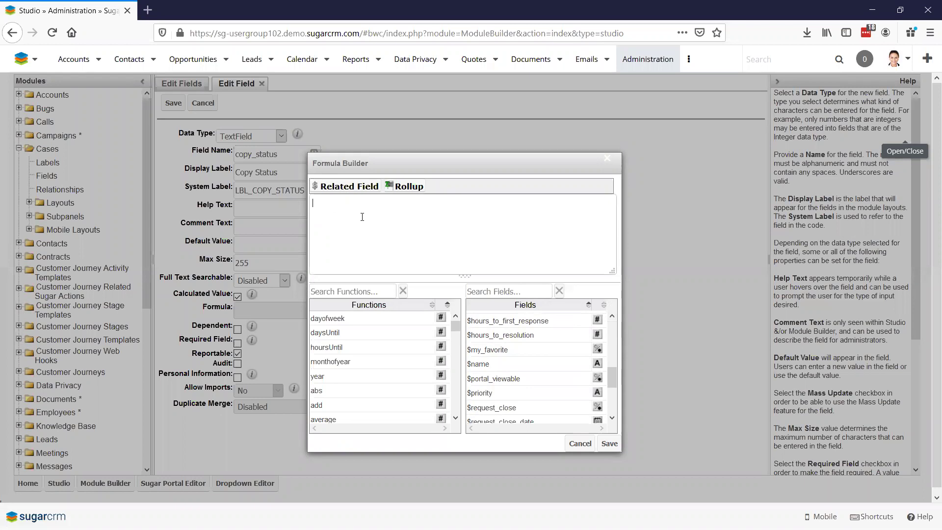
# - Insert the related Type field from Accounts (Account) into the Copy Status formula and save the formula
pyautogui.click(367, 187)
pyautogui.click(406, 284)
pyautogui.scroll(-1, 420, 497)
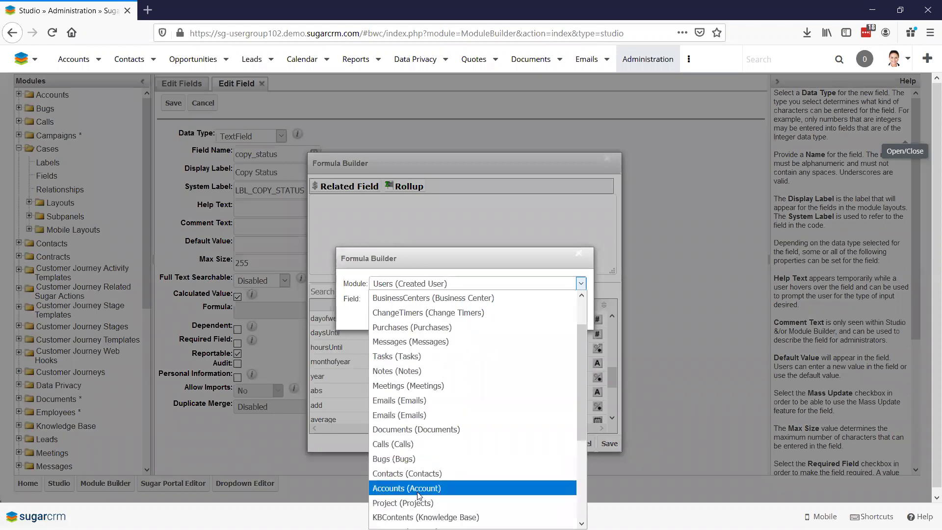
pyautogui.click(421, 490)
pyautogui.click(393, 302)
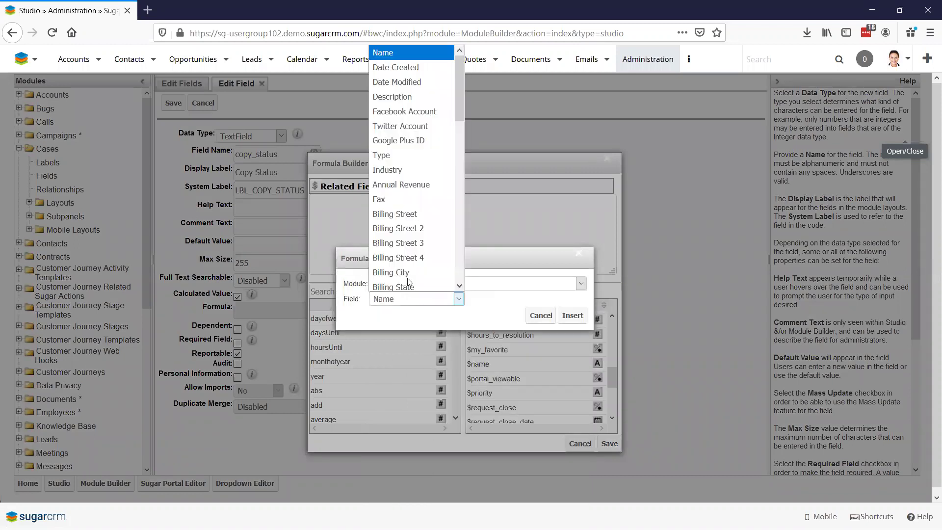
pyautogui.click(403, 146)
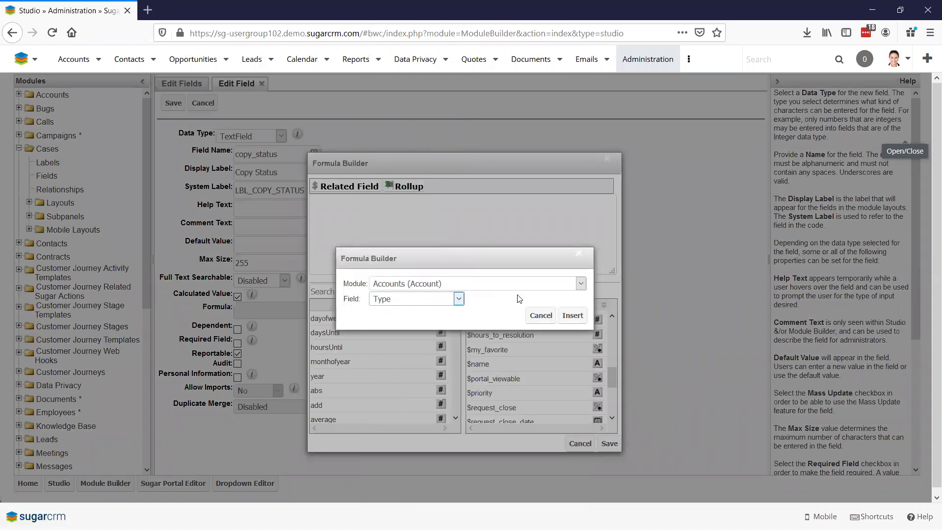
pyautogui.click(572, 316)
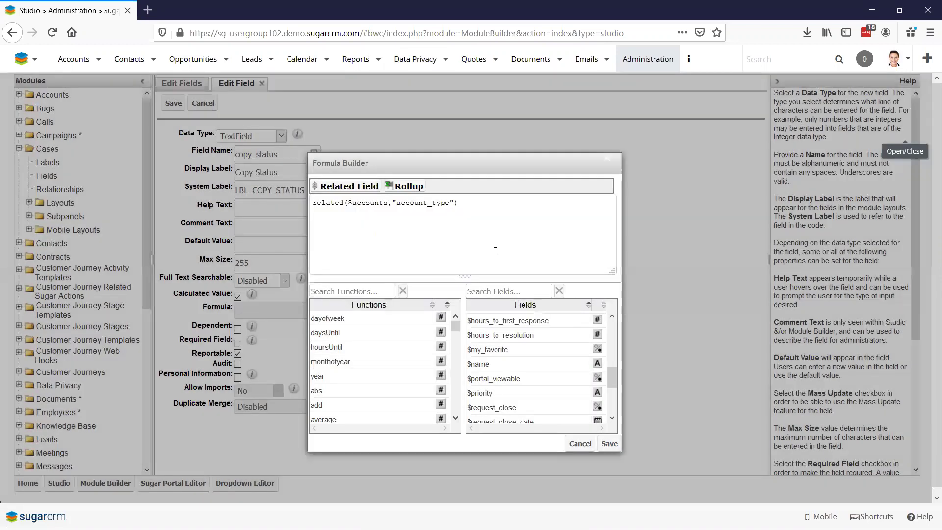
pyautogui.click(608, 444)
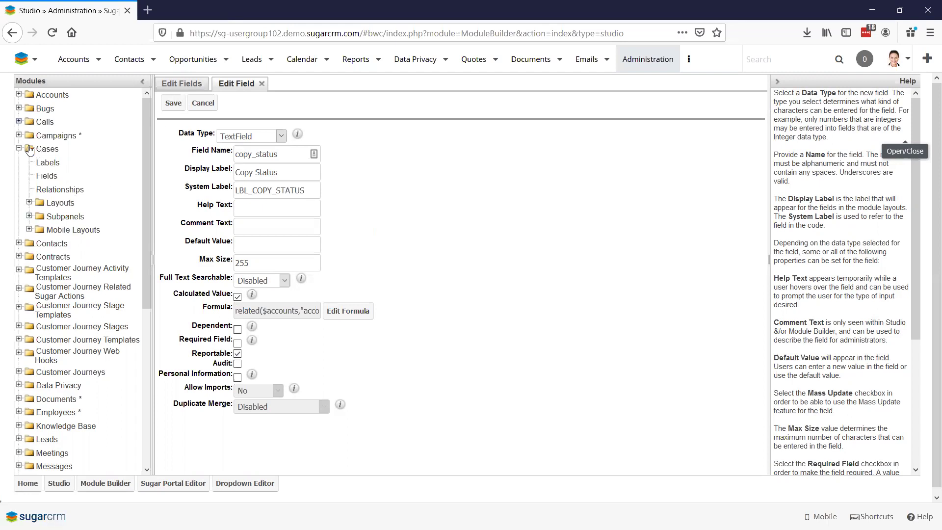
# - Open the Cases Record View layout and add a new row below Tags in the Business Card panel
pyautogui.click(30, 203)
pyautogui.click(61, 217)
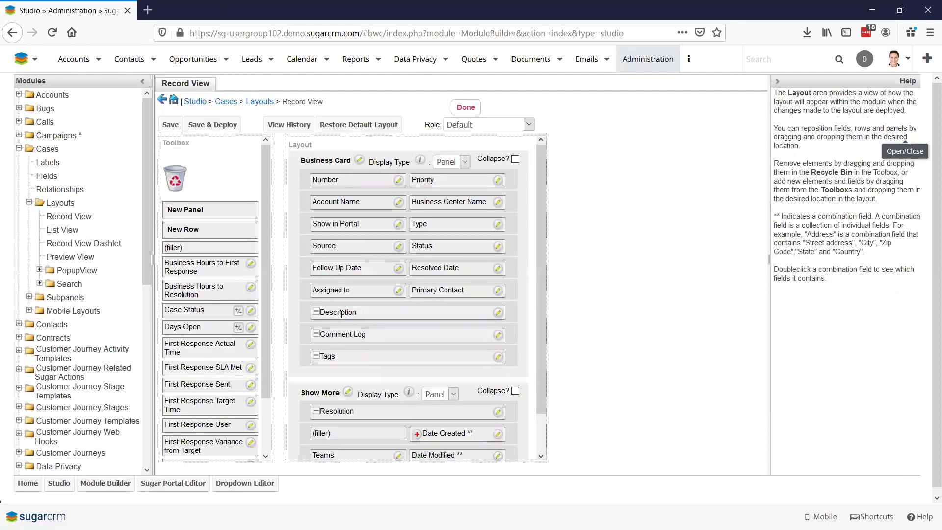
pyautogui.moveTo(206, 232); pyautogui.dragTo(366, 383)
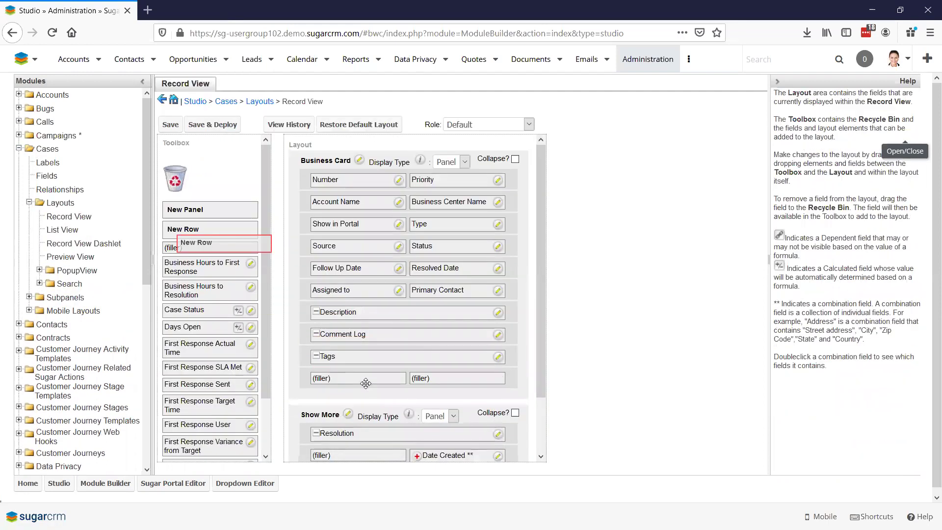
# - Place Case Status and Days Open side by side in the row below Tags, then save and deploy the layout
pyautogui.moveTo(187, 312); pyautogui.dragTo(330, 382)
pyautogui.moveTo(209, 328); pyautogui.dragTo(442, 378)
pyautogui.scroll(-1, 241, 360)
pyautogui.scroll(2, 240, 361)
pyautogui.click(212, 125)
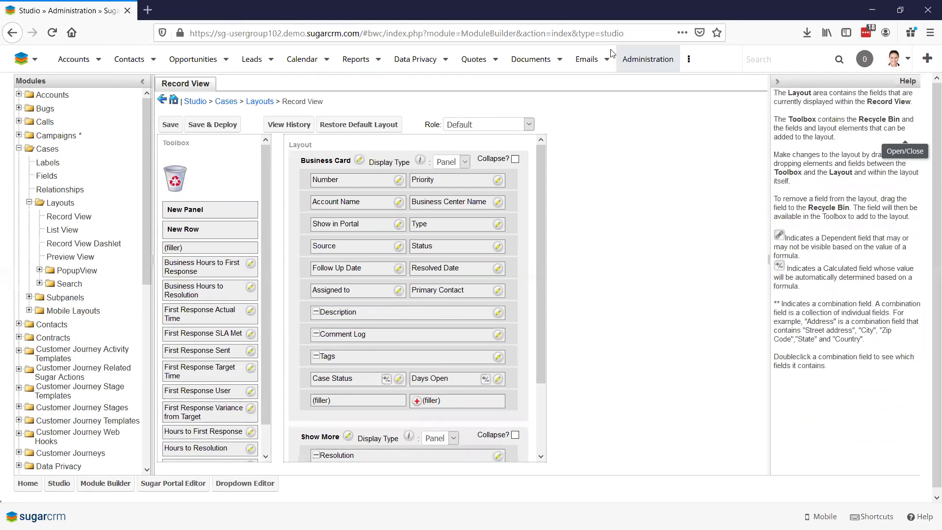
# - Open the case "New case wlekfjlskdjf", resave it unchanged to recalculate its fields, and return to the Cases list
pyautogui.click(689, 59)
pyautogui.click(712, 190)
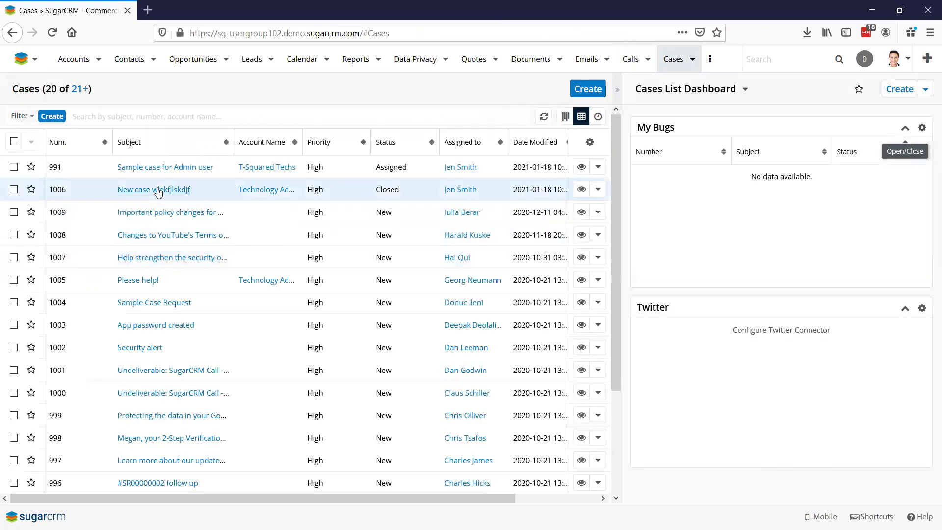
pyautogui.click(157, 190)
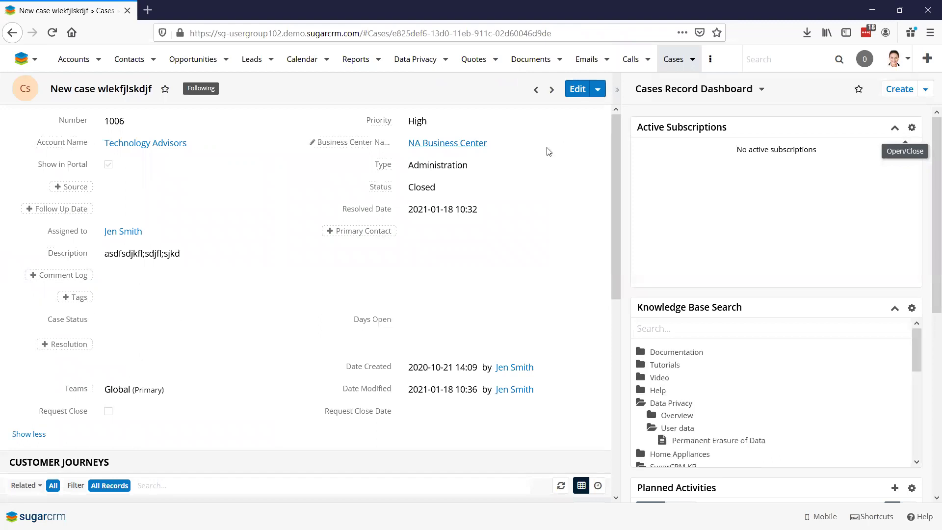
pyautogui.click(579, 90)
pyautogui.click(599, 93)
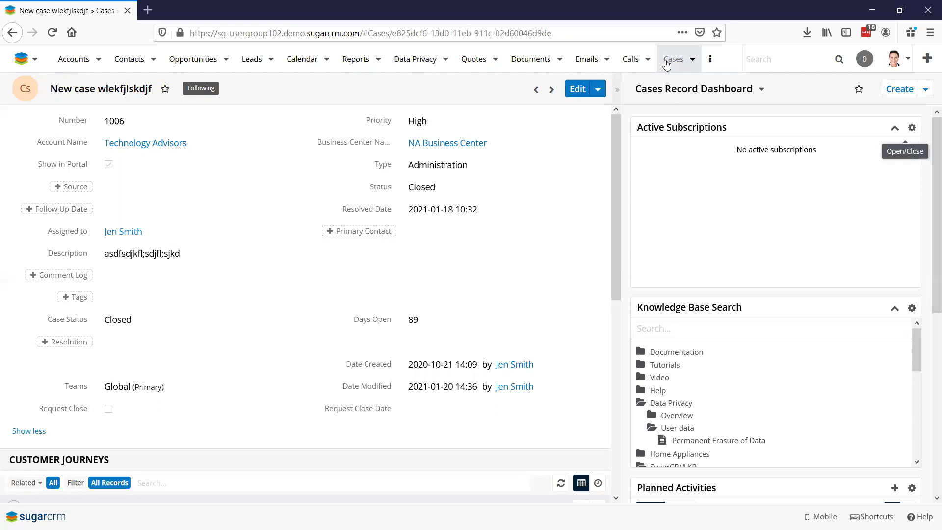
pyautogui.click(672, 59)
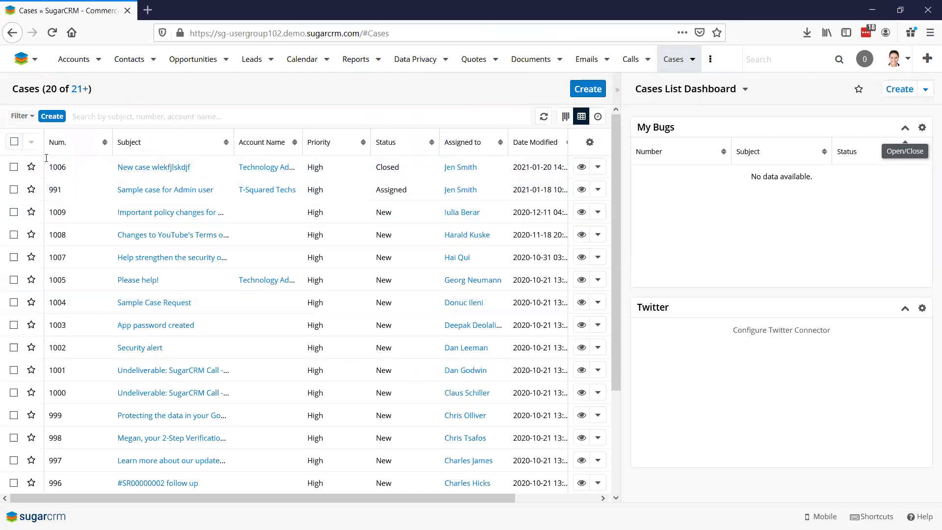
# - Select all listed cases, view the bulk actions including Recalculate Values, and clear the selection
pyautogui.click(14, 141)
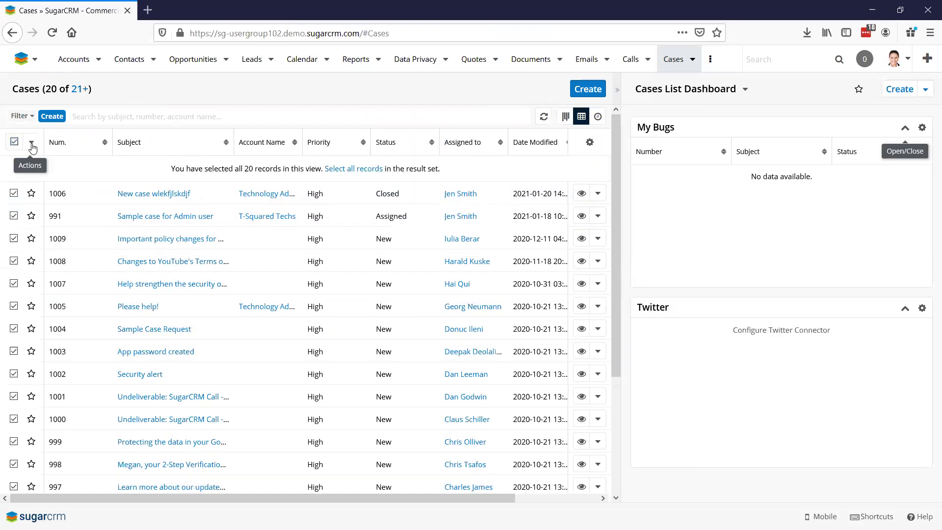
pyautogui.click(31, 142)
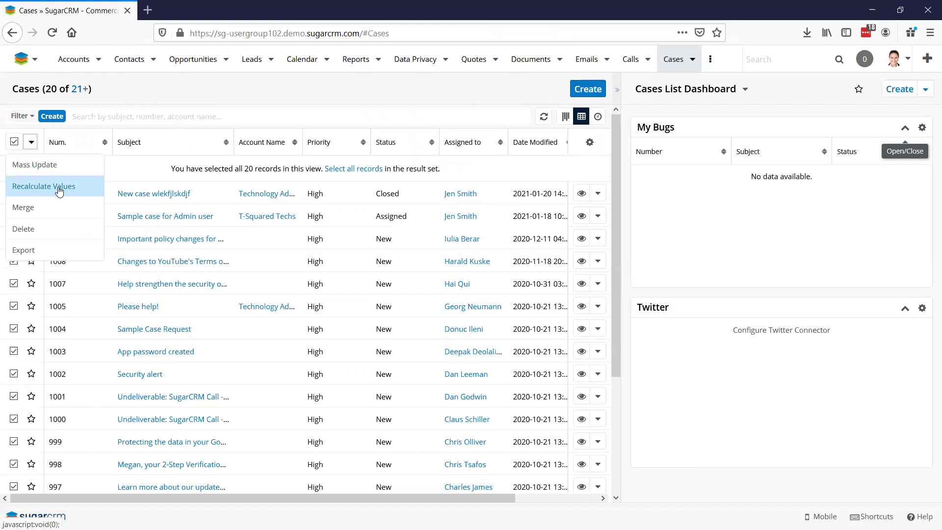
pyautogui.click(13, 142)
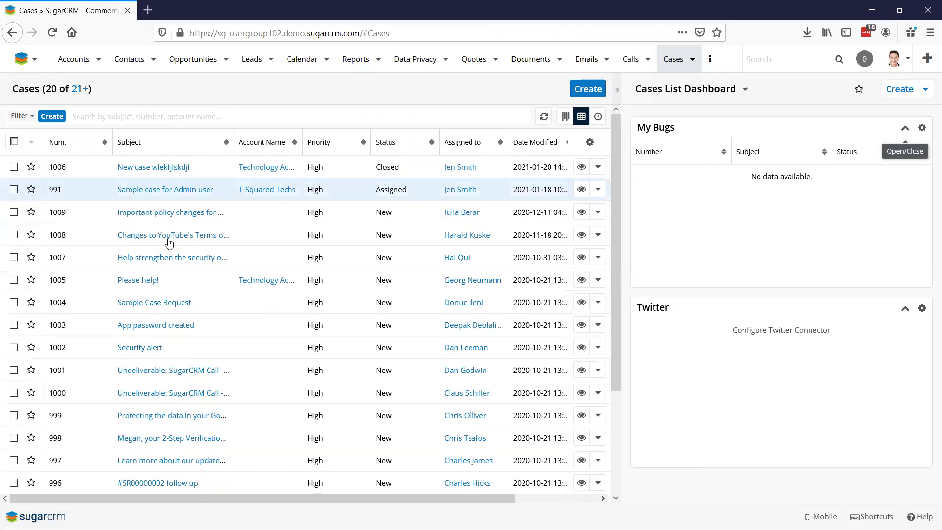
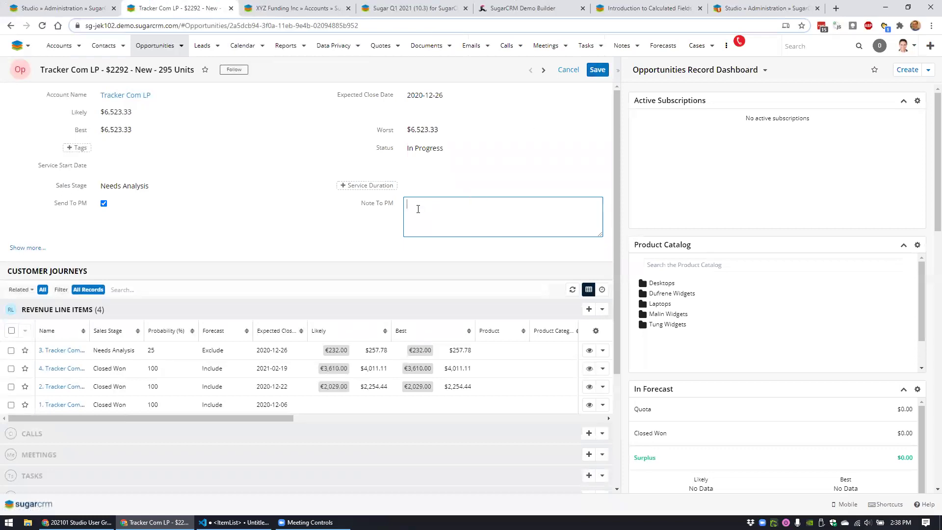
# - Enter "This needs to be reviewed." as the Note To PM on the Tracker Com LP opportunity and save it
pyautogui.write('This needs to be reviewed.')
pyautogui.click(597, 71)
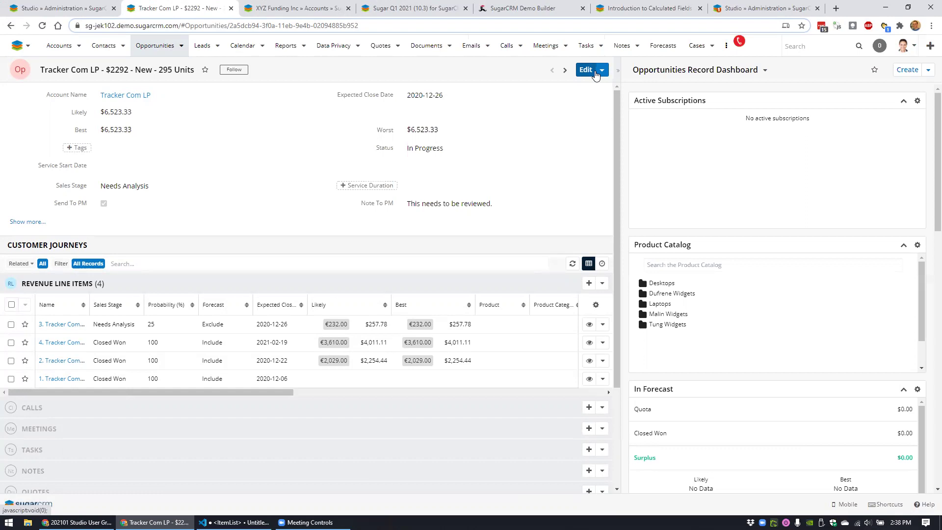
# - Review the Send To PM checkbox field's properties among the Opportunities fields in Studio and close it without saving
pyautogui.click(45, 10)
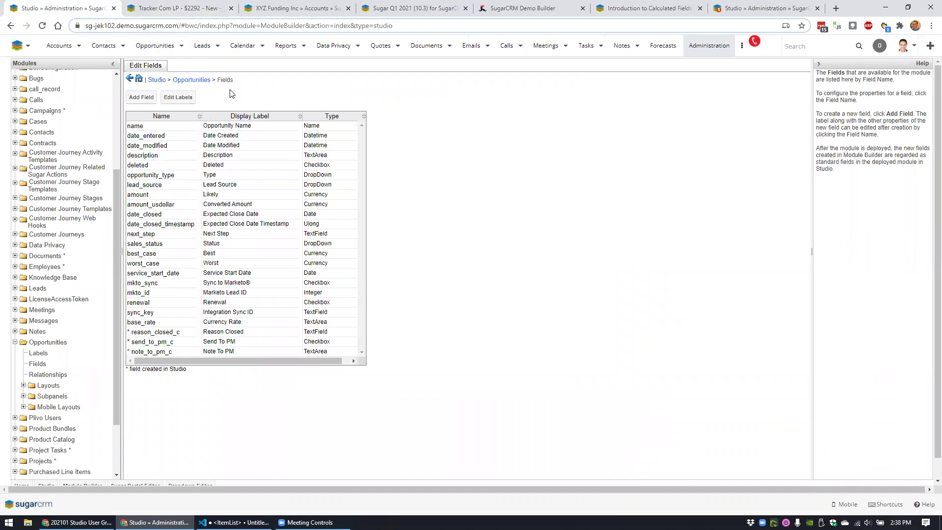
pyautogui.click(253, 345)
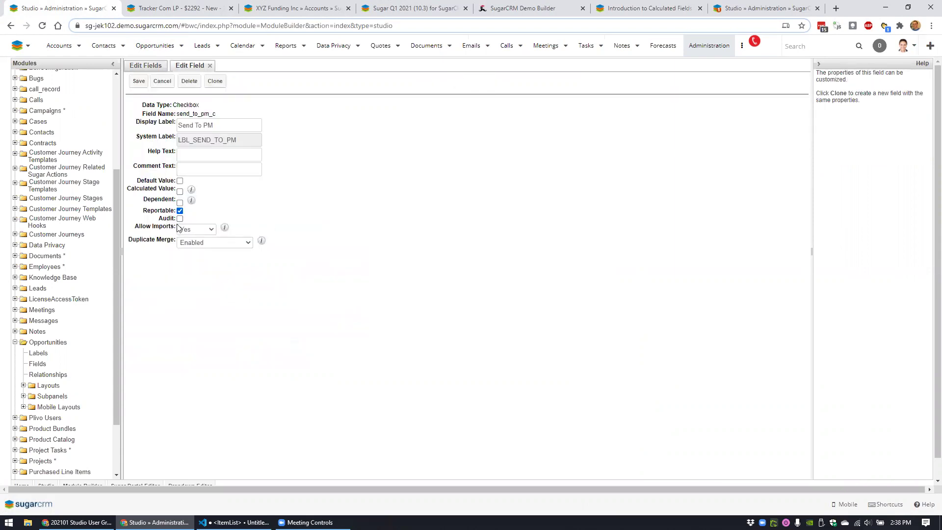
pyautogui.click(162, 81)
# - Examine the Note To PM field's Visible If formula, look up "sen" among the available fields, and cancel the formula
pyautogui.click(233, 354)
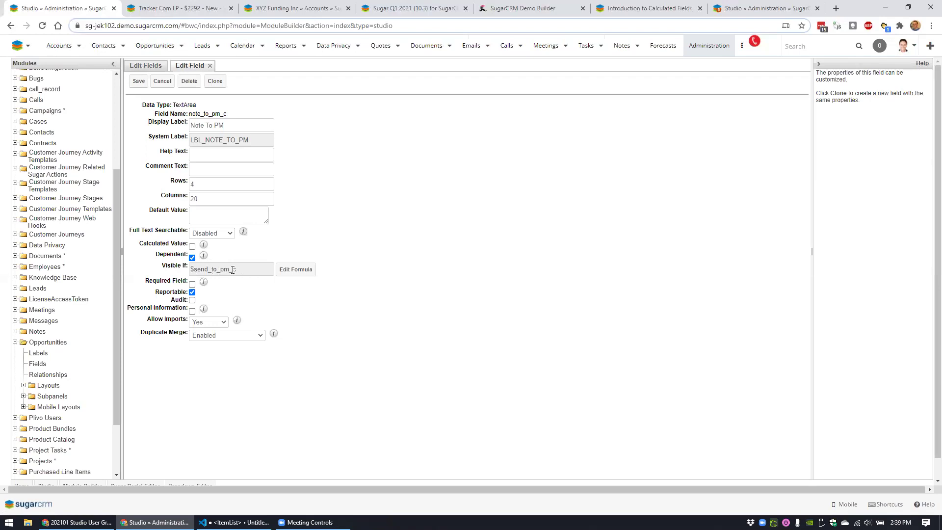
pyautogui.click(296, 270)
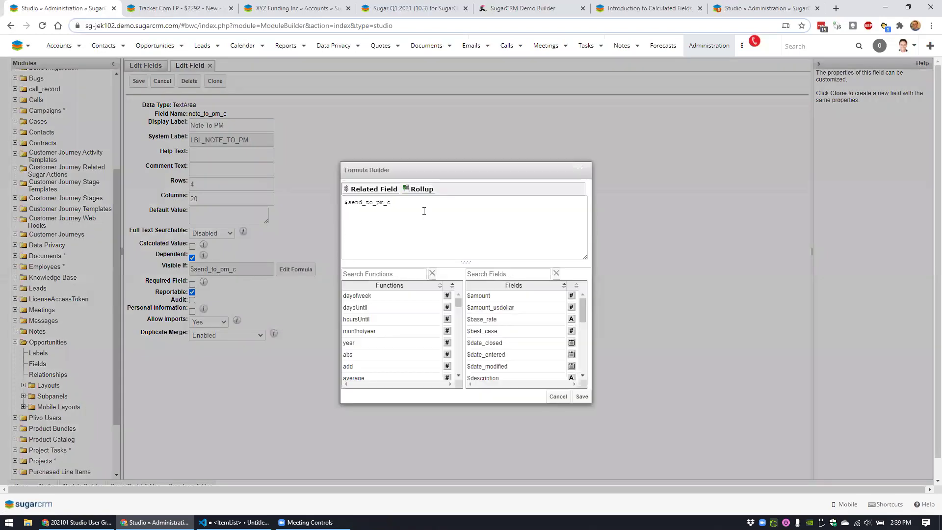
pyautogui.click(503, 274)
pyautogui.write('sen')
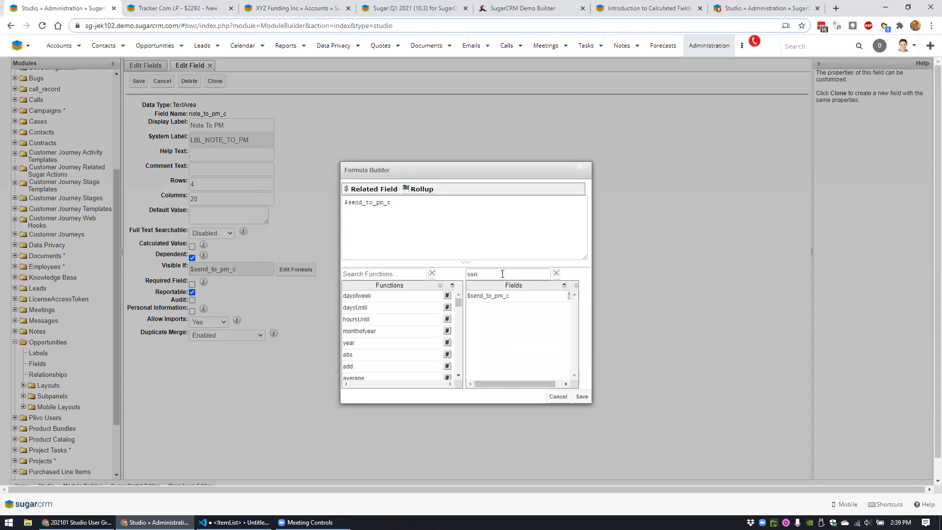
pyautogui.moveTo(540, 385); pyautogui.dragTo(557, 384)
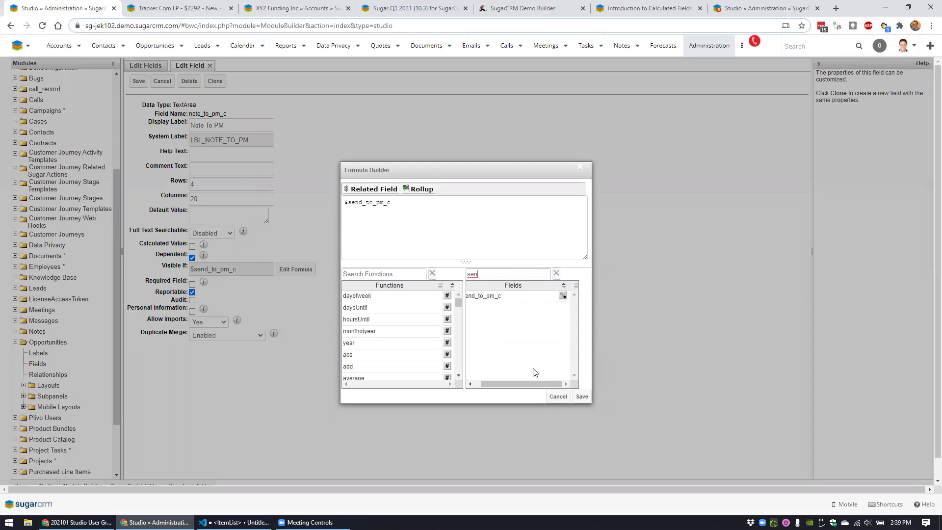
pyautogui.moveTo(512, 388); pyautogui.dragTo(505, 389)
pyautogui.click(557, 397)
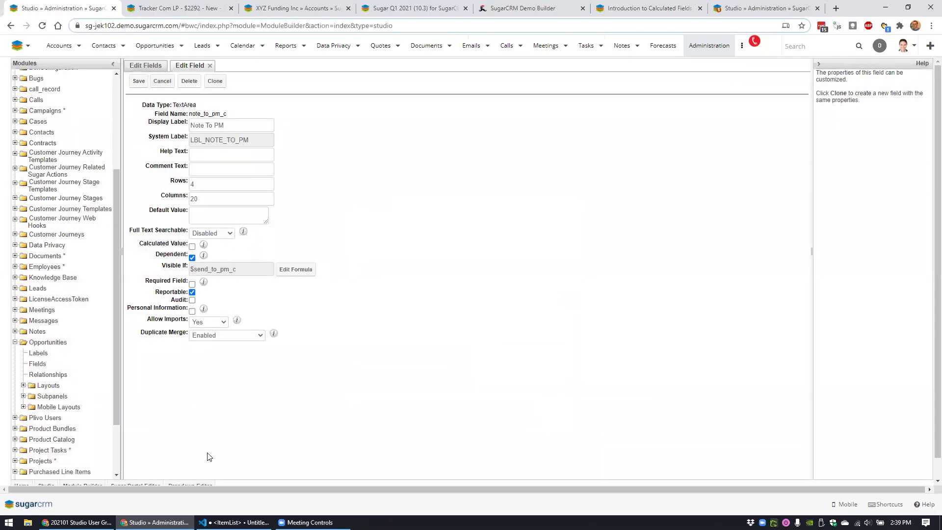
# - View the presentation slide on dependent and conditionally required field examples and return to the browser
pyautogui.moveTo(77, 523)
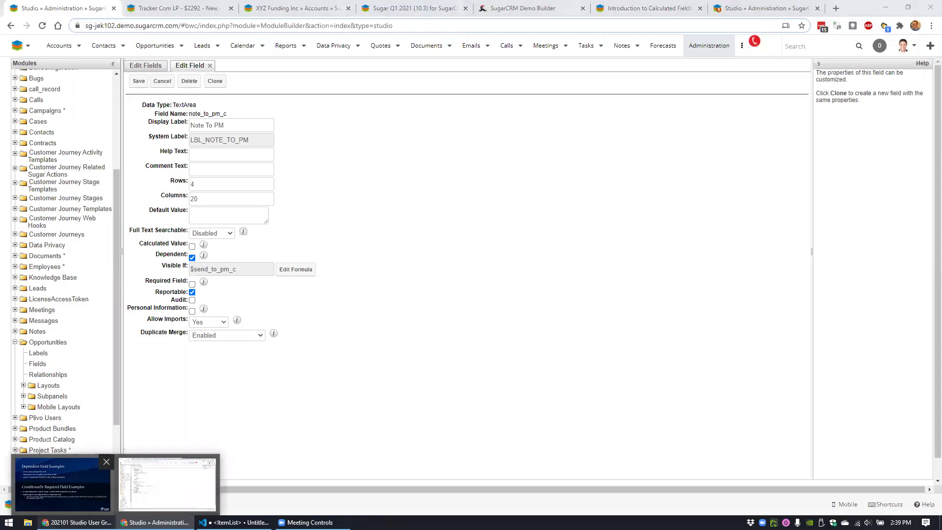
pyautogui.click(67, 487)
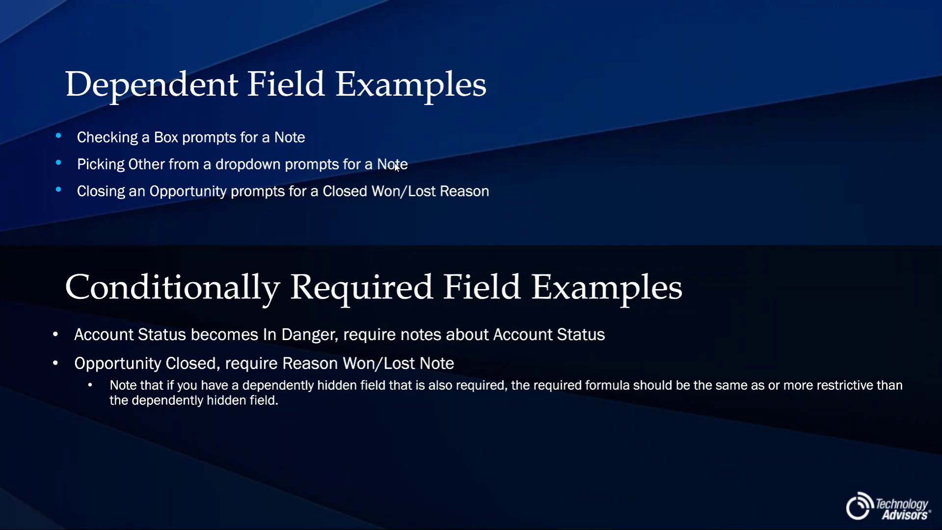
pyautogui.hotkey('alt', 'Tab')
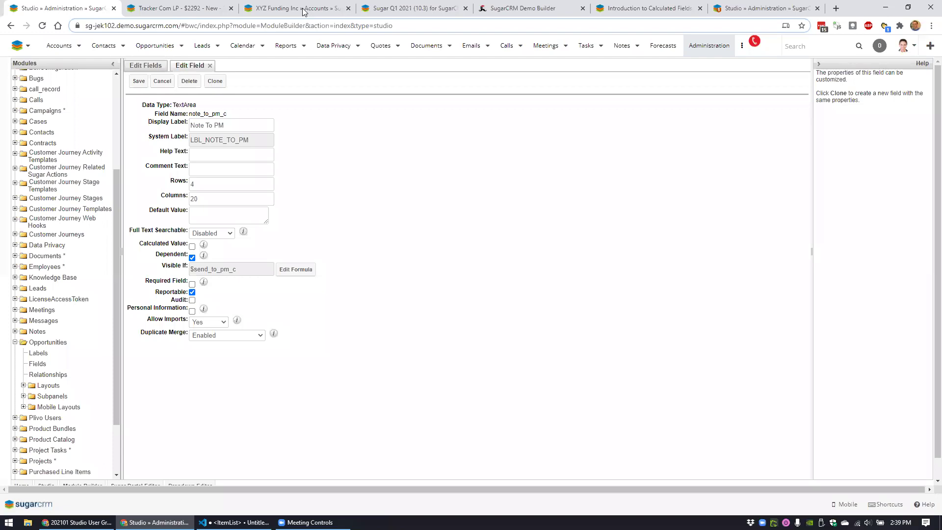
# - Set the XYZ Funding Inc account's status to In Danger with the reason "They are not returning my phone calls." and save
pyautogui.click(302, 9)
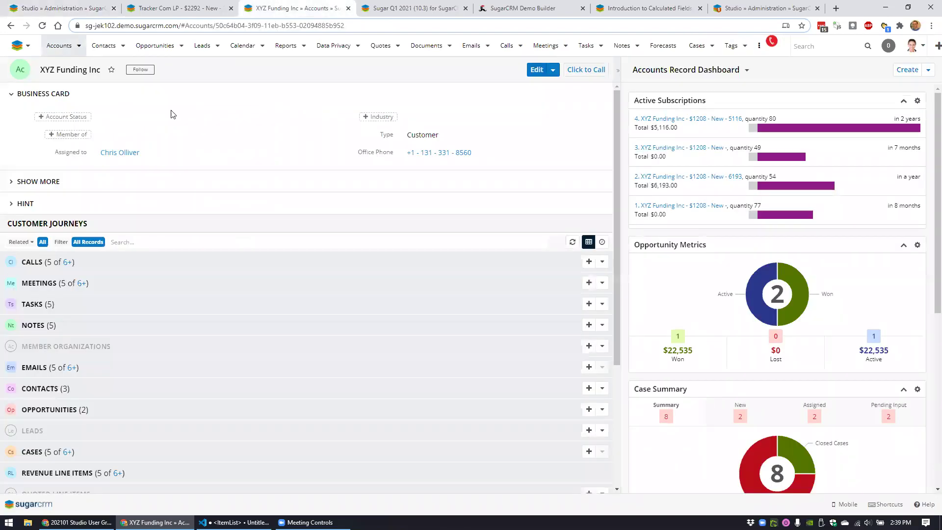
pyautogui.click(66, 119)
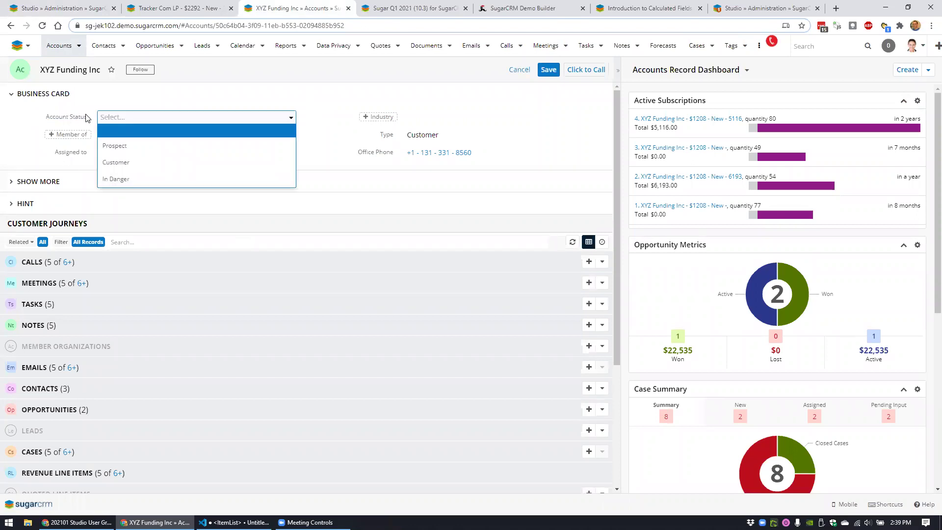
pyautogui.click(128, 179)
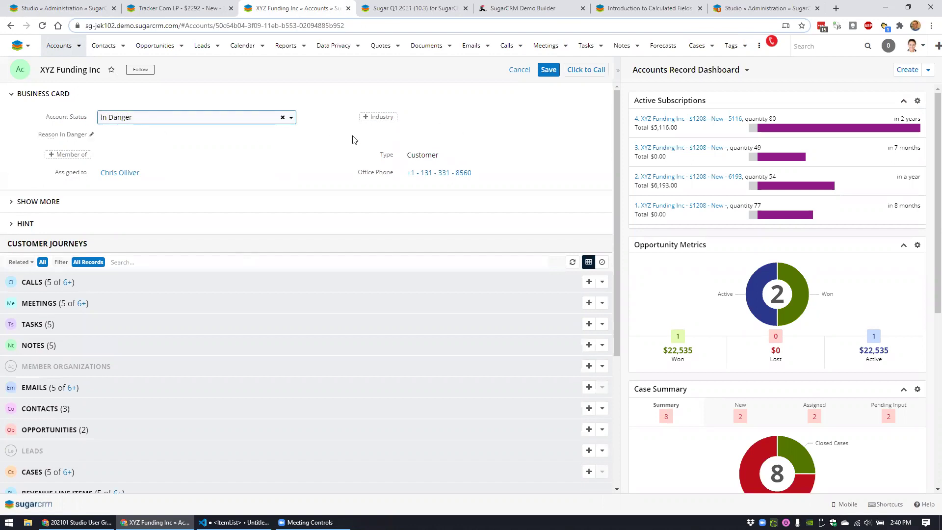
pyautogui.click(167, 138)
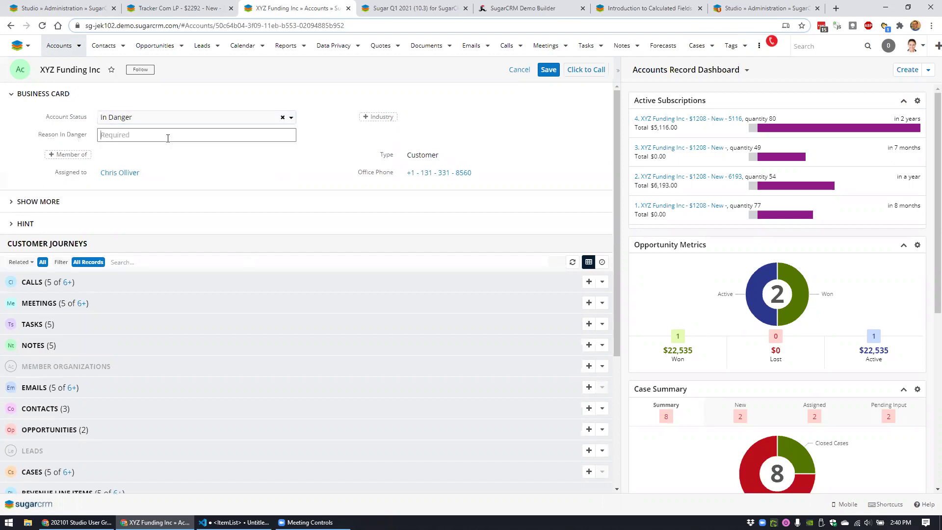
pyautogui.write('They are not returning my phone calls.')
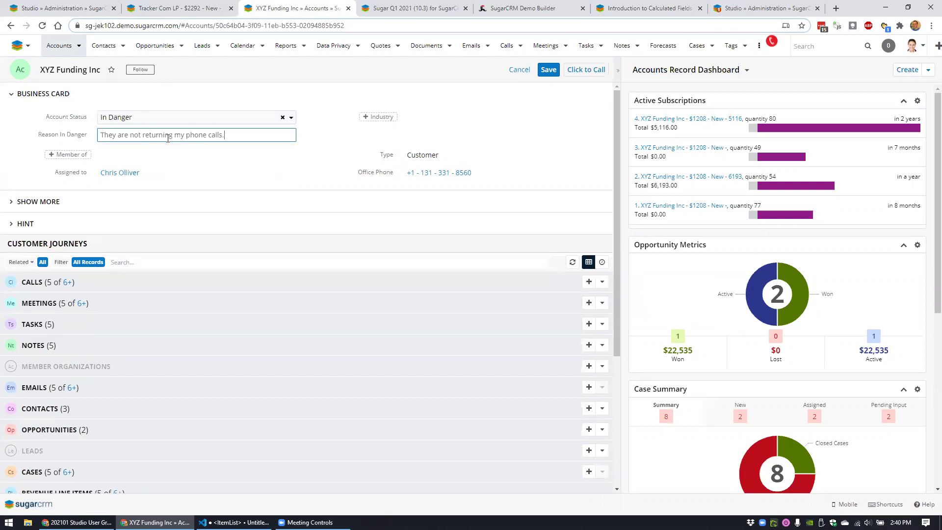
pyautogui.click(548, 70)
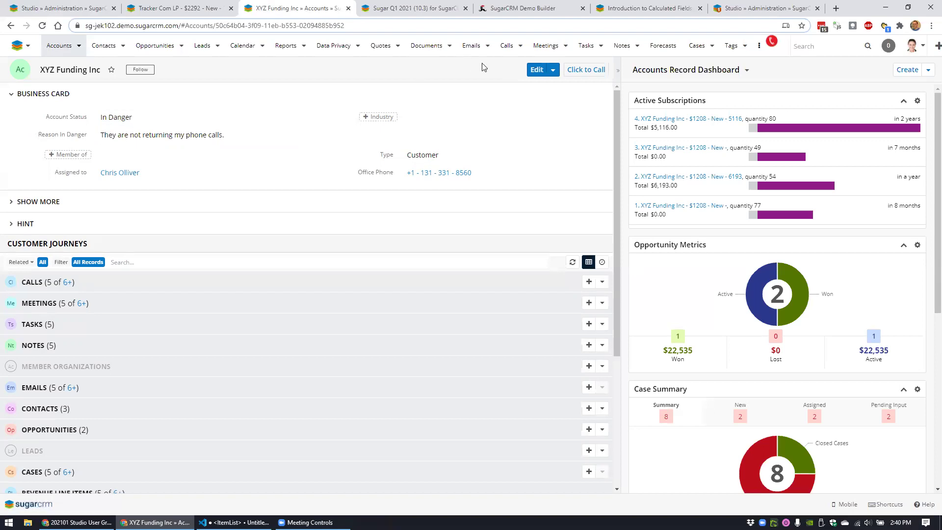
# - Try to save the XYZ Funding Inc account with an empty Reason In Danger, and cancel the edit
pyautogui.click(536, 70)
pyautogui.tripleClick(263, 136)
pyautogui.press('BackSpace')
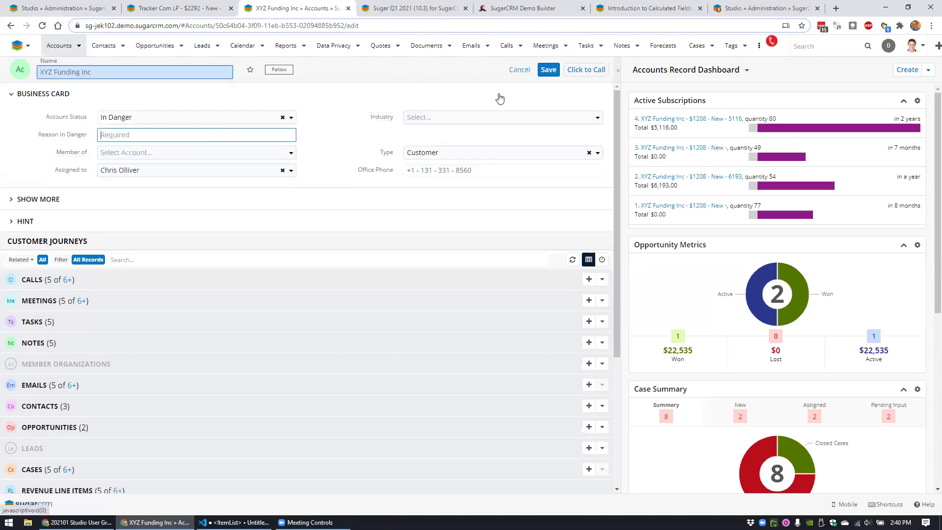
pyautogui.click(548, 70)
pyautogui.click(127, 136)
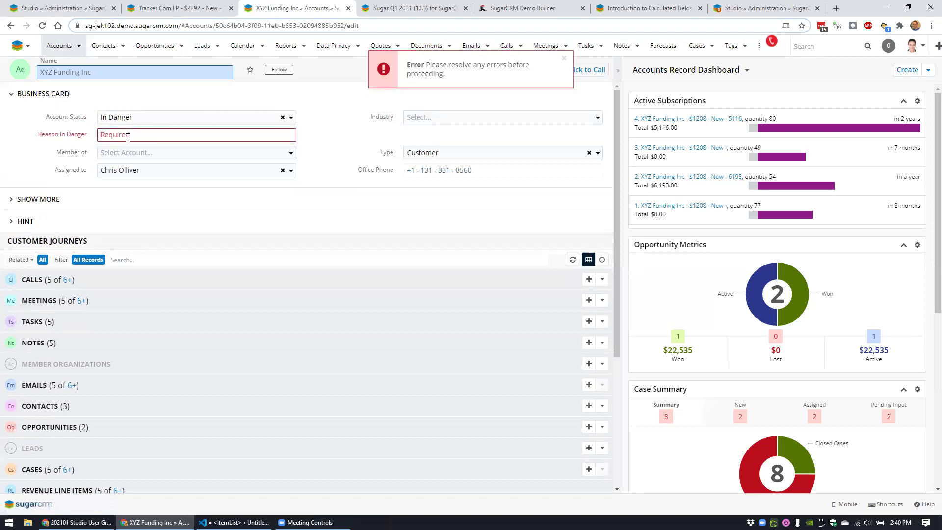
pyautogui.click(564, 58)
pyautogui.click(516, 72)
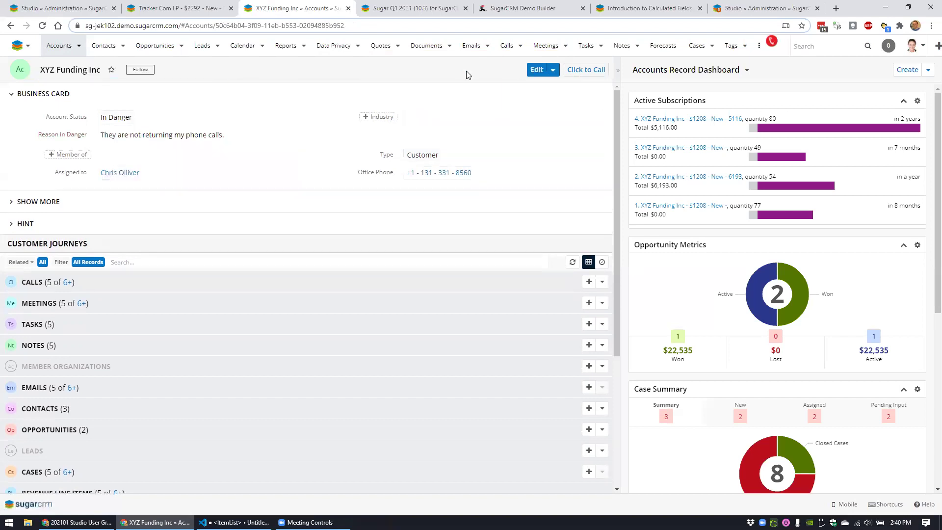
# - Examine the Visible If formula of the Accounts field Reason In Danger in Studio and close the field without saving
pyautogui.click(72, 11)
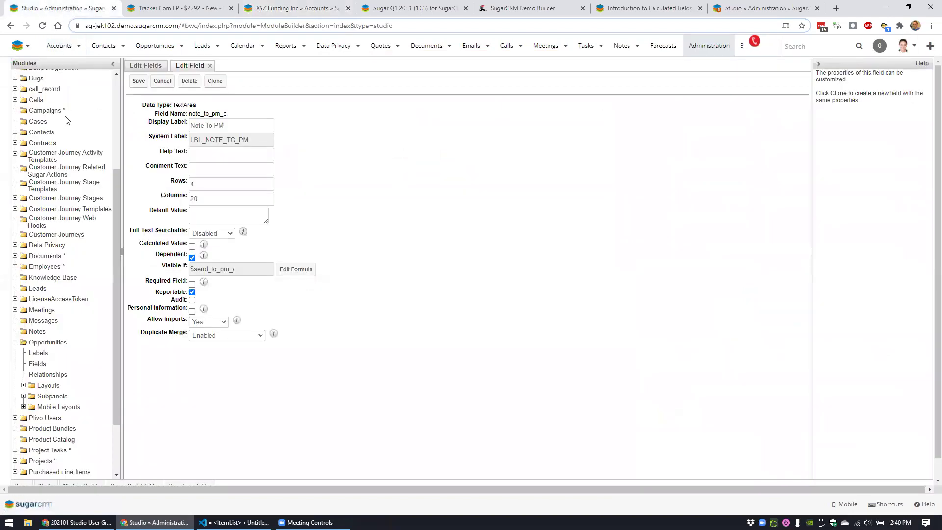
pyautogui.scroll(3, 66, 120)
pyautogui.click(37, 96)
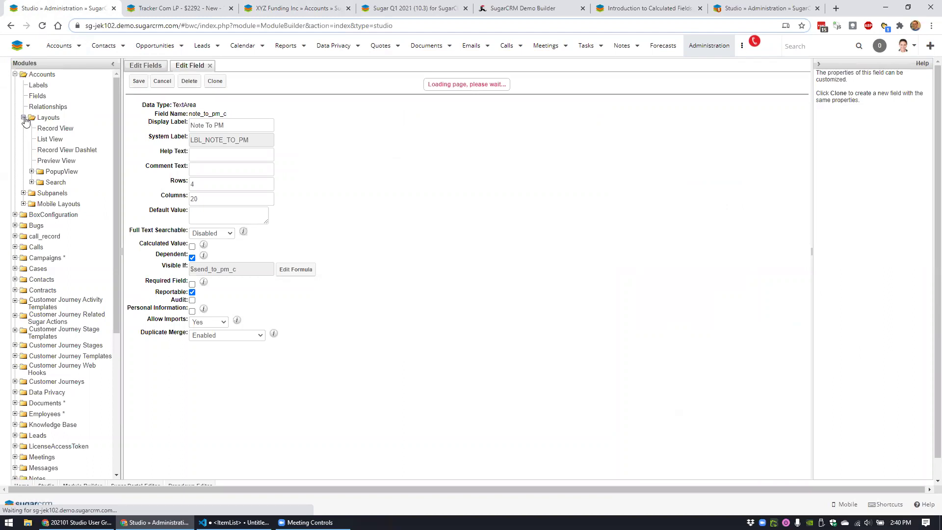
pyautogui.scroll(-5, 414, 198)
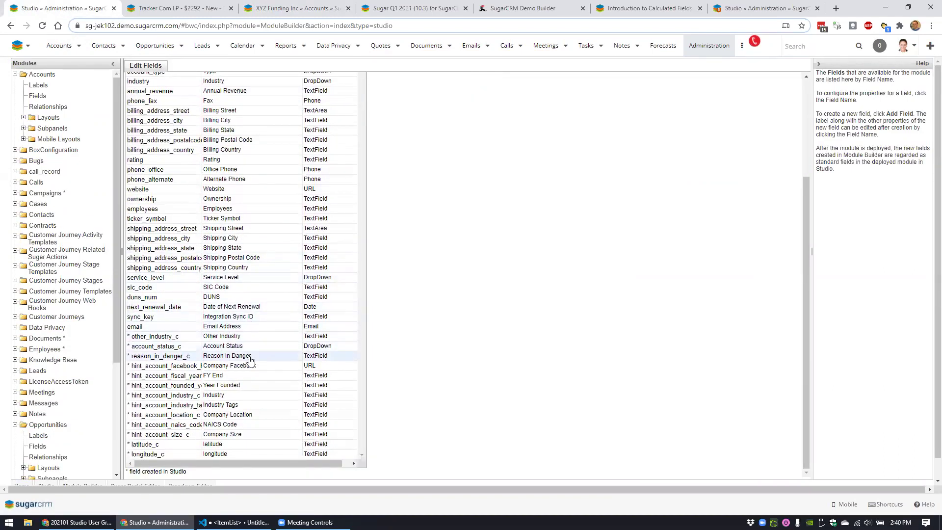
pyautogui.click(270, 360)
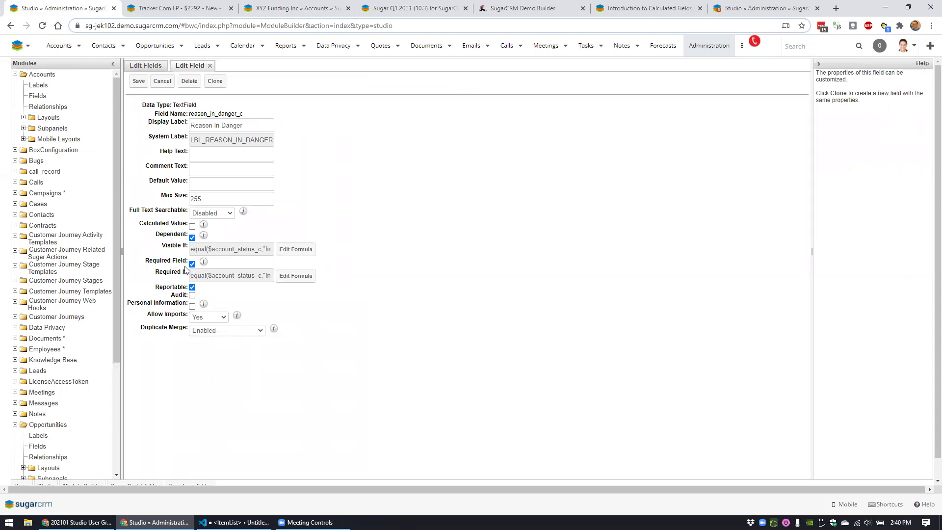
pyautogui.click(297, 251)
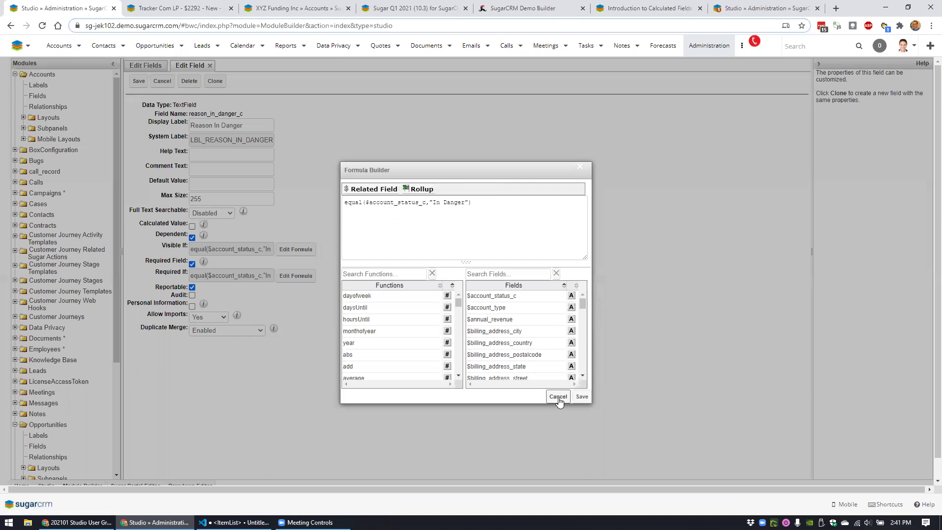
pyautogui.moveTo(464, 202); pyautogui.dragTo(434, 202)
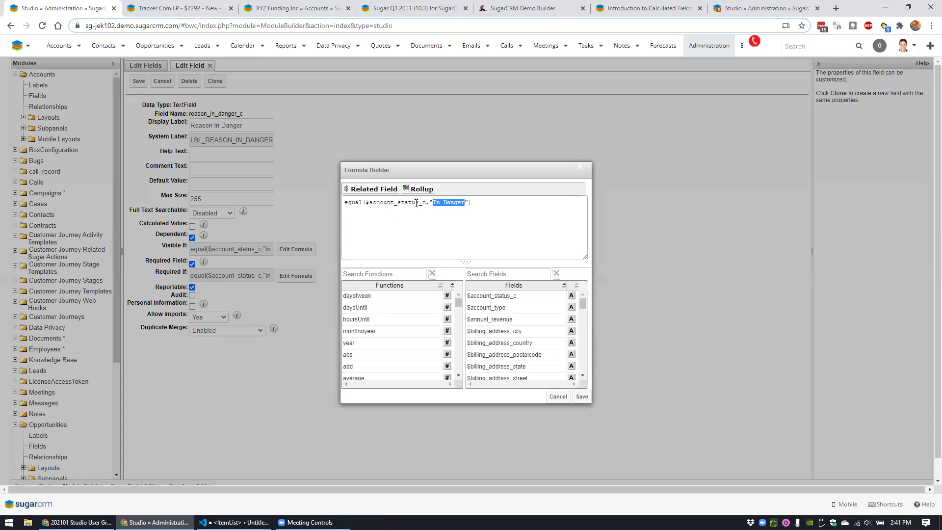
pyautogui.click(558, 397)
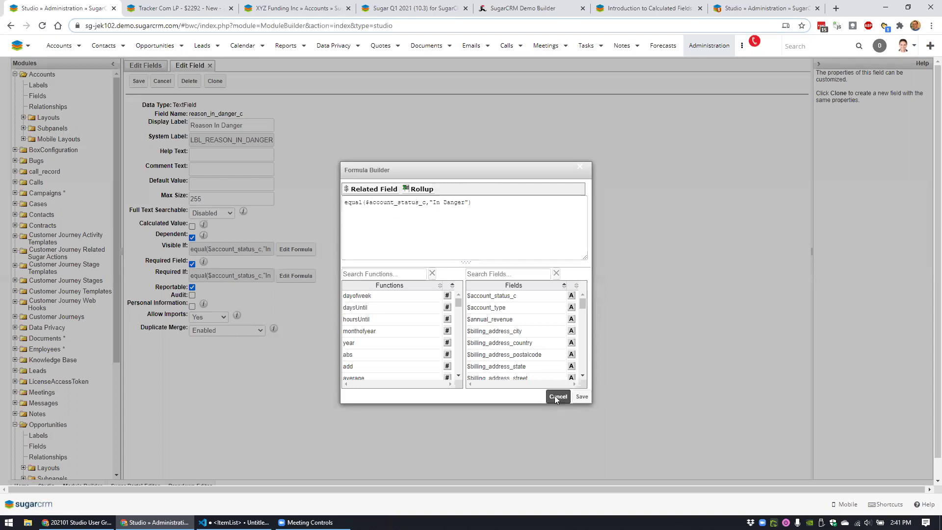
pyautogui.click(157, 85)
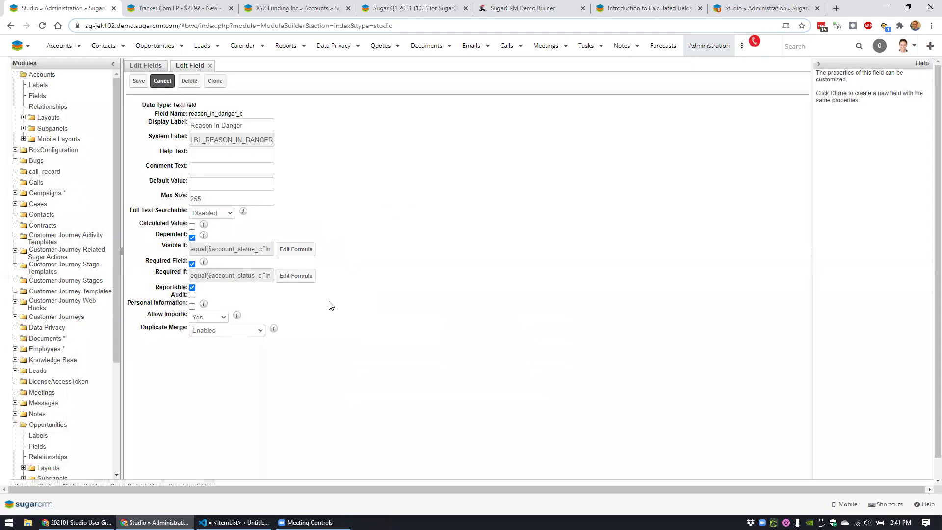
# - Open the Accounts field Account Status and view the item names of its account_status_list dropdown
pyautogui.scroll(-5, 230, 373)
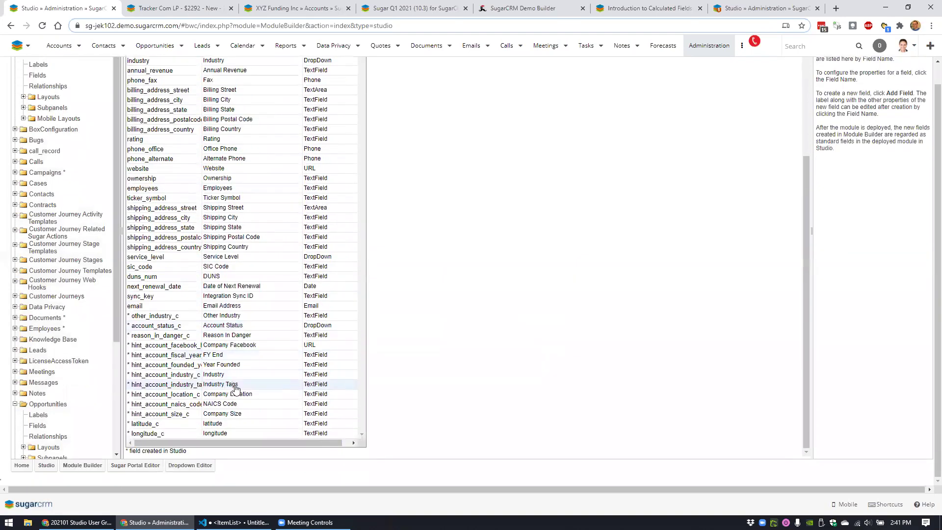
pyautogui.click(245, 327)
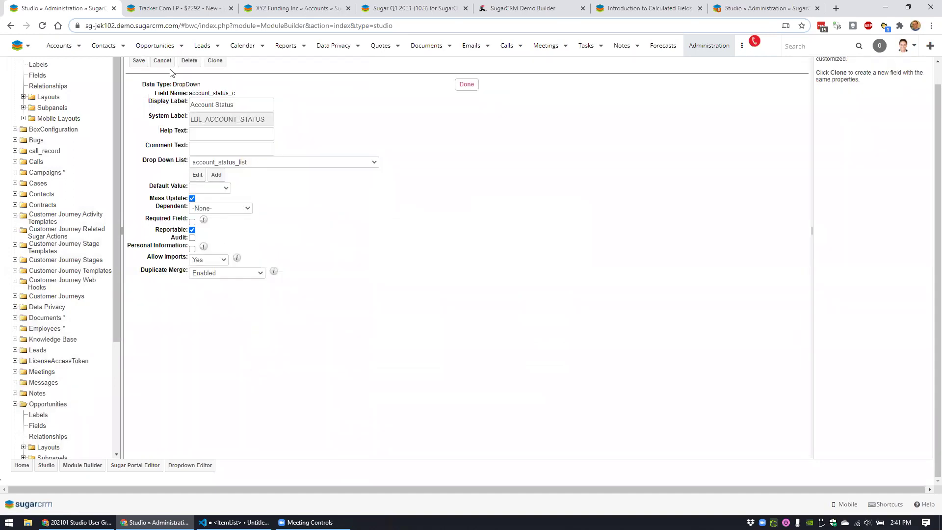
pyautogui.click(196, 176)
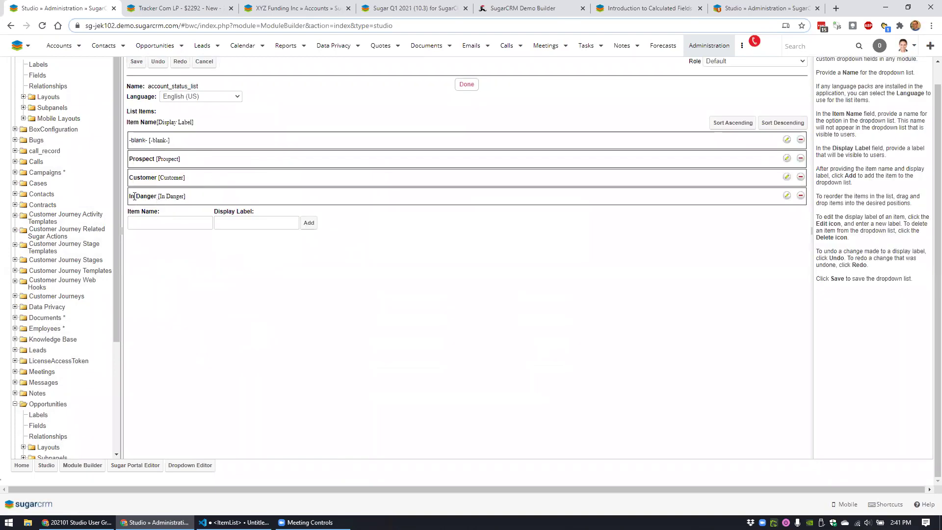
# - Add item 4 with the display label Former Customer to account_status_list, then save the dropdown list and the Account Status field
pyautogui.click(157, 223)
pyautogui.write('4')
pyautogui.press('Tab')
pyautogui.write('Former Customer')
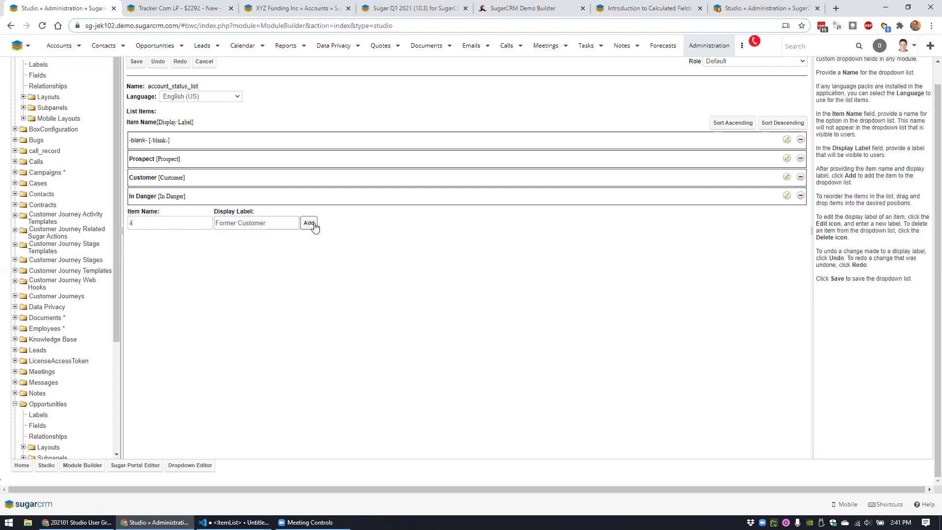
pyautogui.click(310, 223)
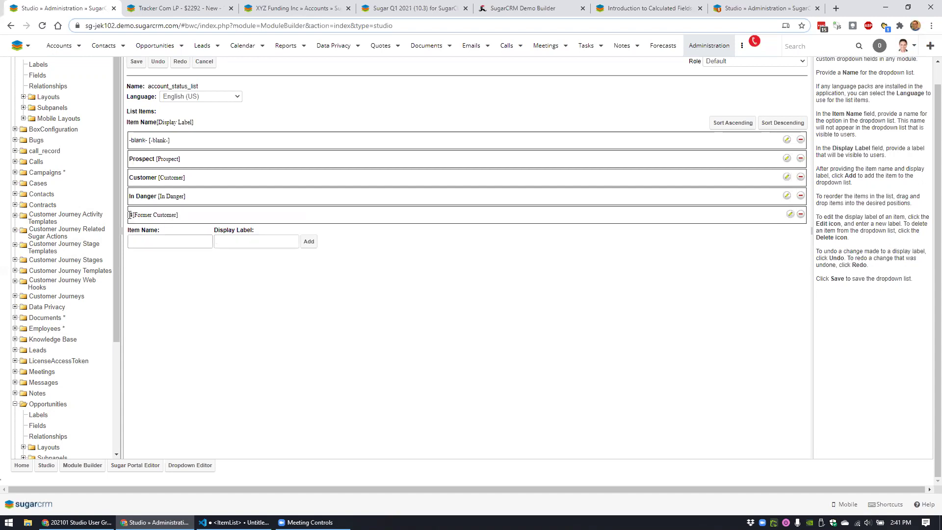
pyautogui.click(136, 63)
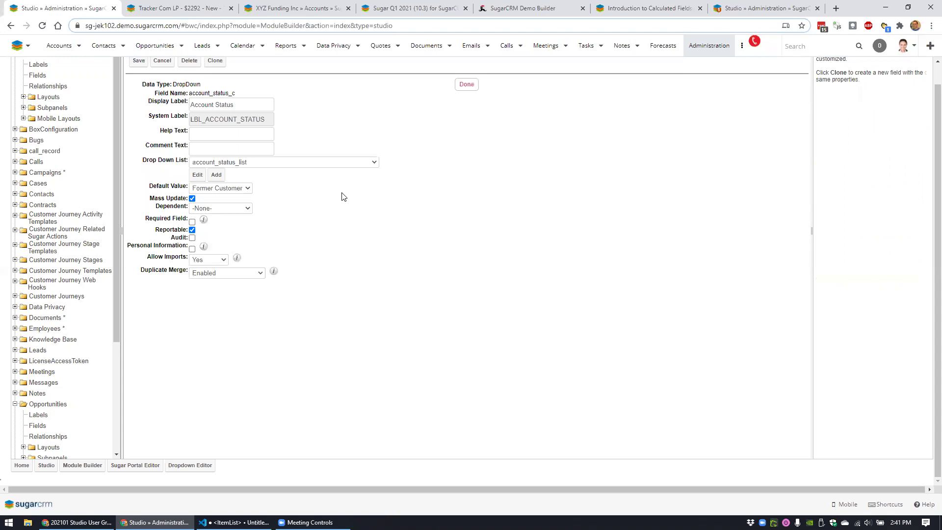
pyautogui.click(138, 61)
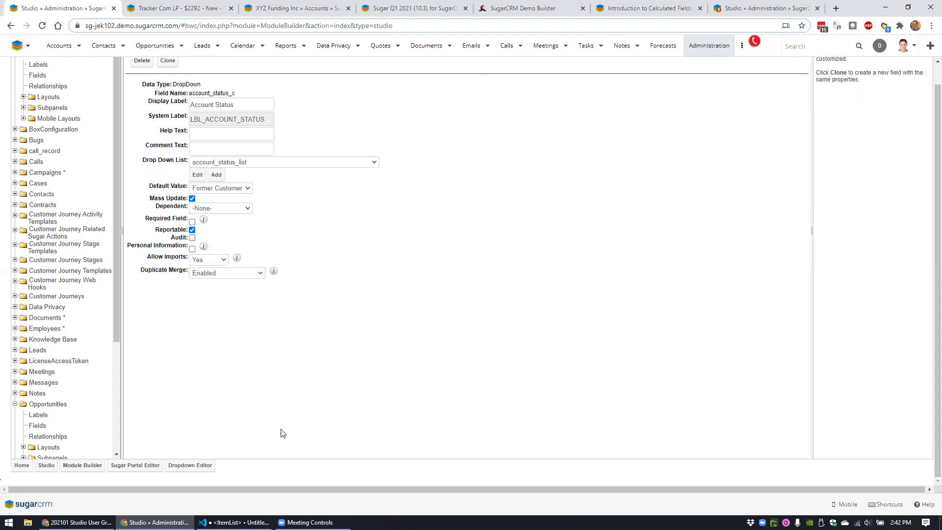
# - Check in the Tracker Com LP opportunity whether its Status can be edited directly, and cancel the edit
pyautogui.hotkey('alt', 'Tab')
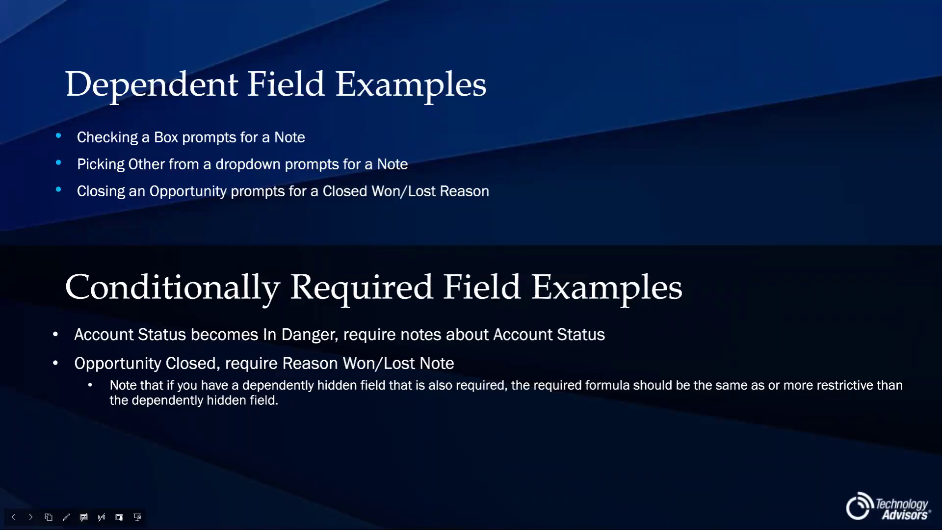
pyautogui.hotkey('alt', 'Tab')
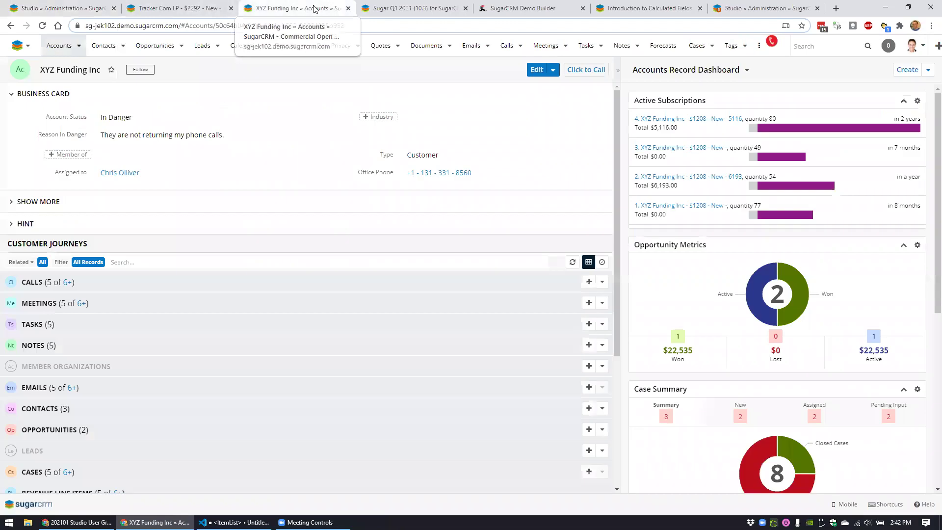
pyautogui.click(309, 9)
pyautogui.click(166, 6)
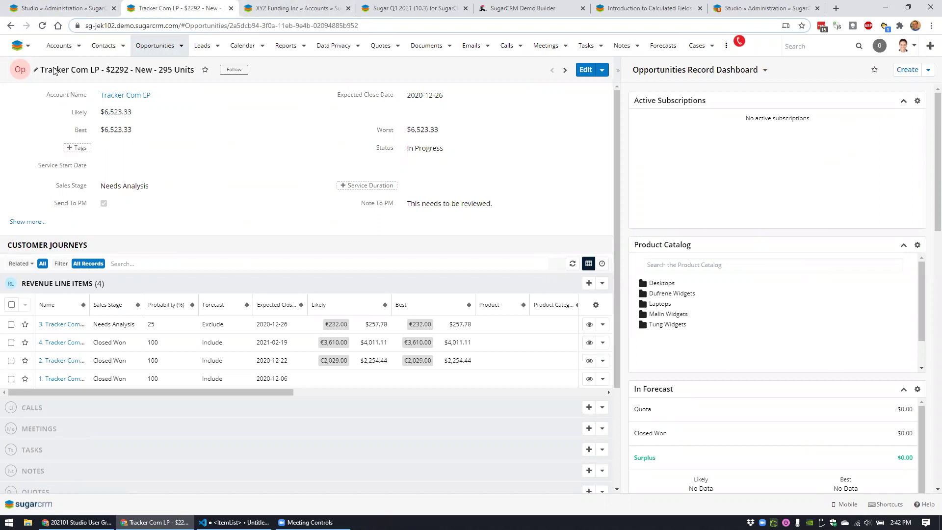
pyautogui.doubleClick(437, 148)
pyautogui.click(585, 70)
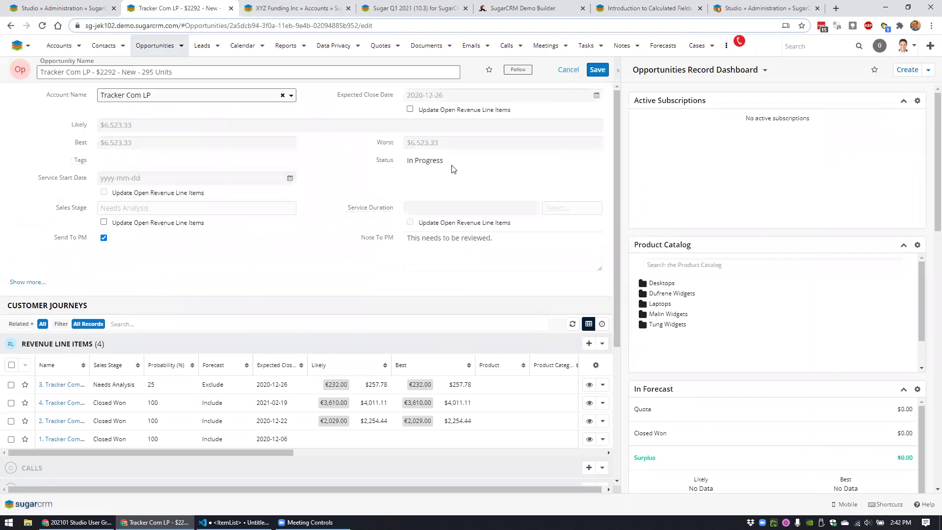
pyautogui.moveTo(403, 162)
pyautogui.mouseDown()
pyautogui.moveTo(375, 163)
pyautogui.moveTo(402, 163)
pyautogui.mouseUp()
pyautogui.click(422, 162)
pyautogui.click(569, 70)
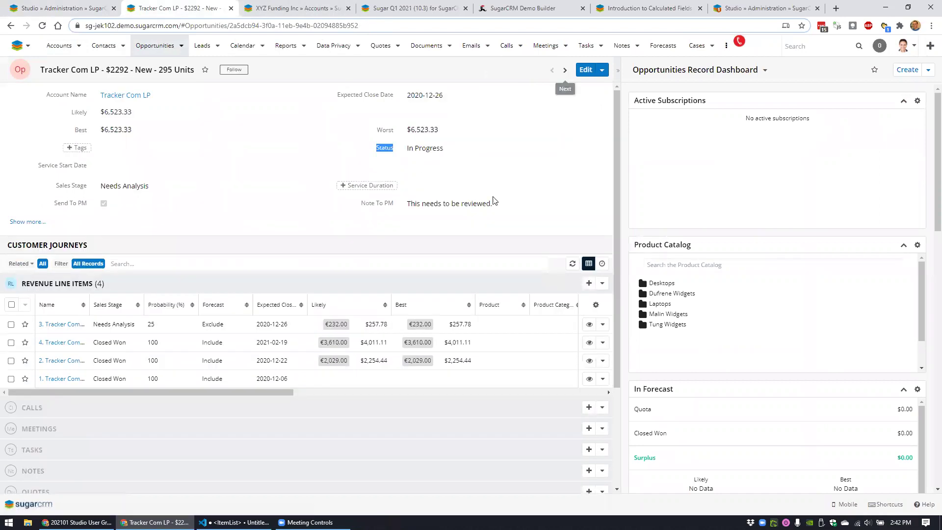
pyautogui.click(315, 151)
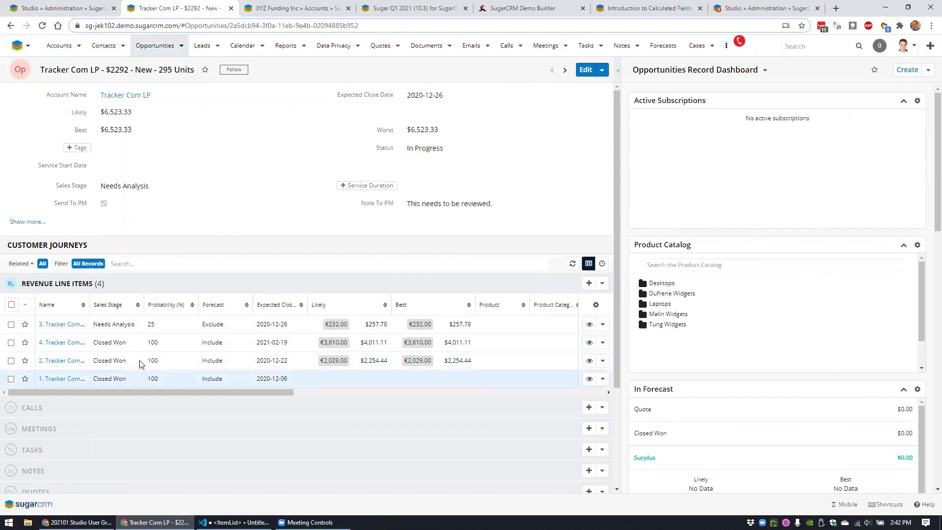
pyautogui.click(602, 325)
pyautogui.click(589, 343)
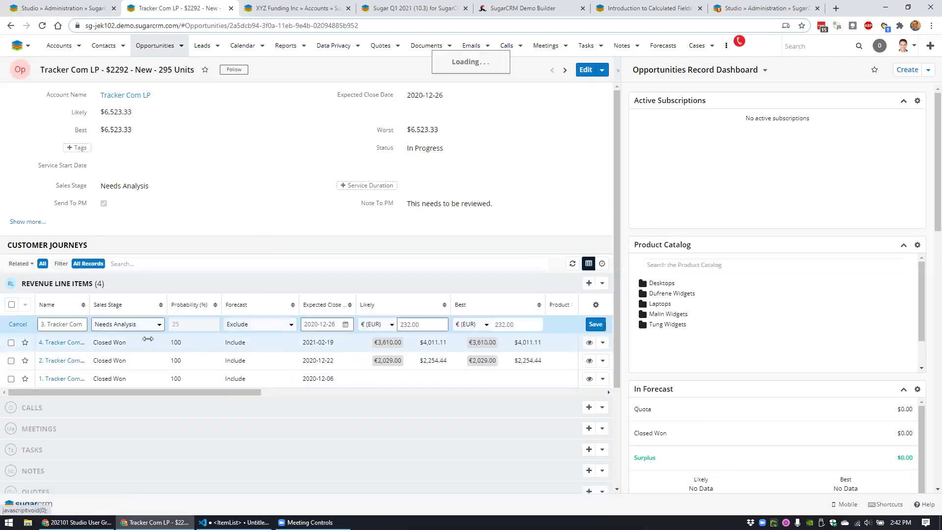
pyautogui.click(138, 325)
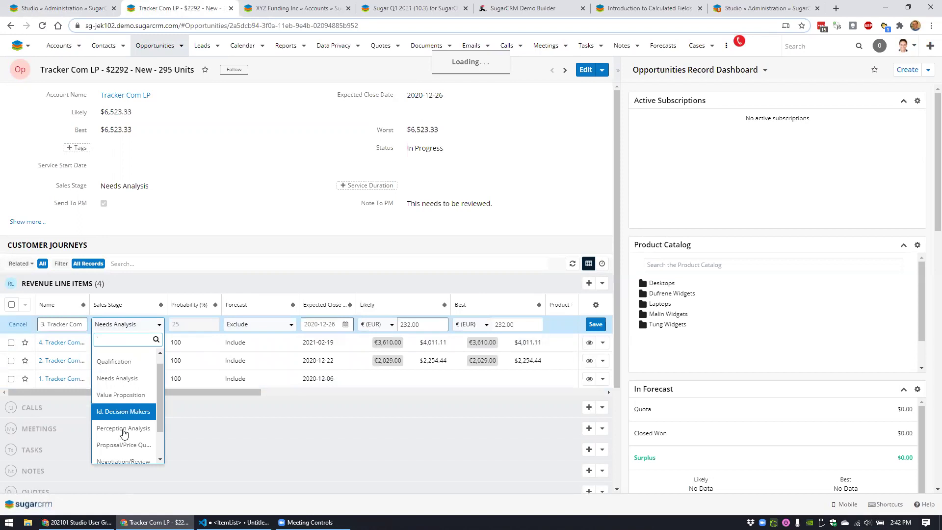
pyautogui.scroll(-2, 125, 422)
pyautogui.click(121, 439)
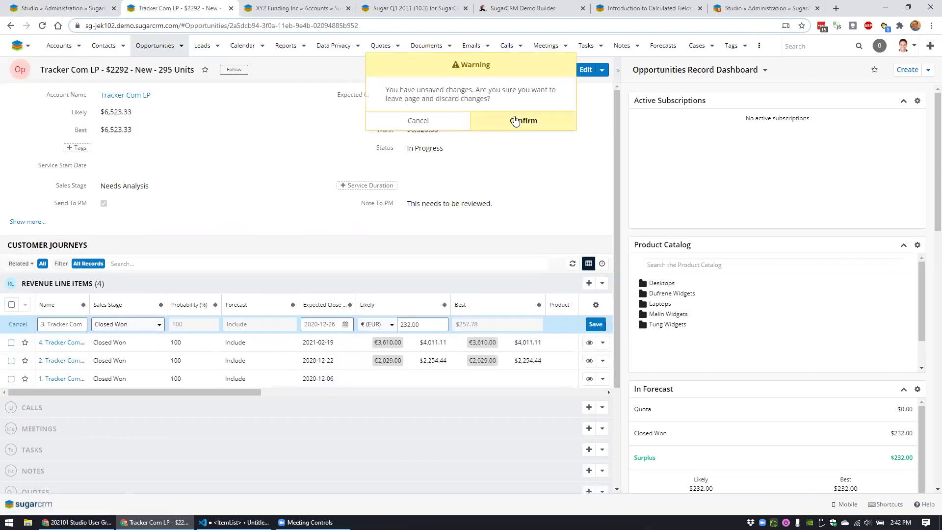
pyautogui.click(522, 124)
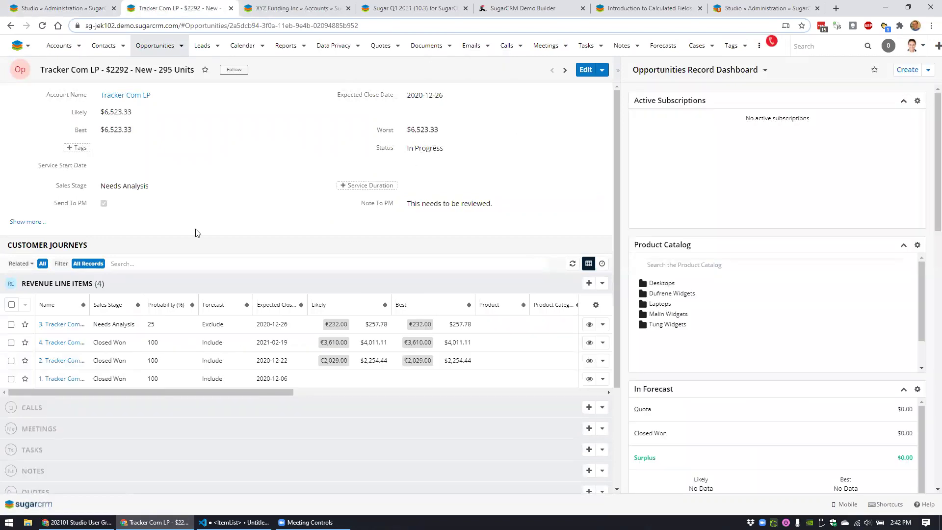
# - Set the sales stage of the opportunity's third revenue line item to Closed Won and save the line item
pyautogui.click(602, 324)
pyautogui.click(546, 342)
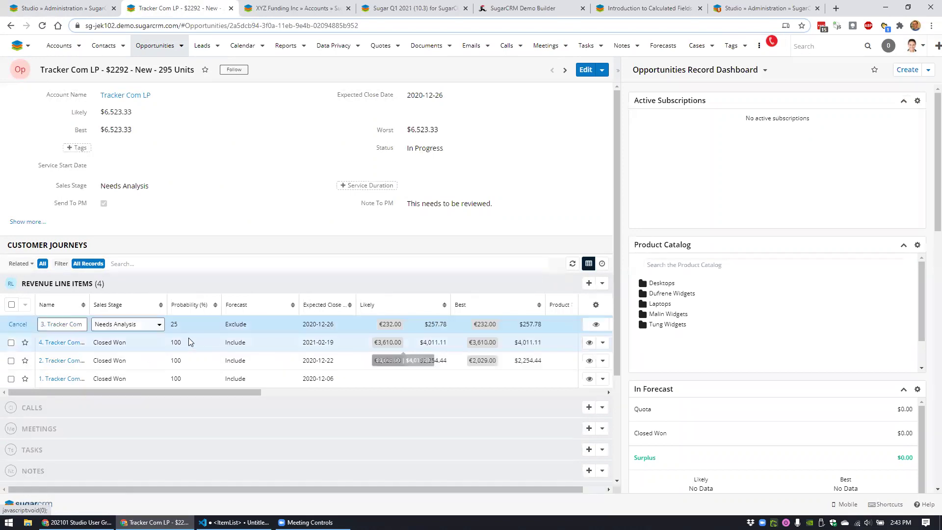
pyautogui.click(128, 325)
pyautogui.scroll(-3, 123, 387)
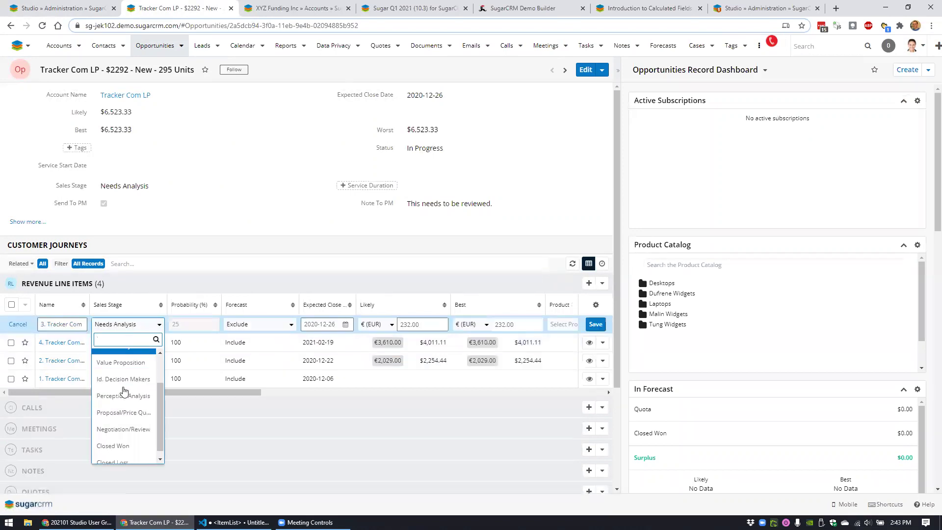
pyautogui.click(120, 438)
pyautogui.click(596, 324)
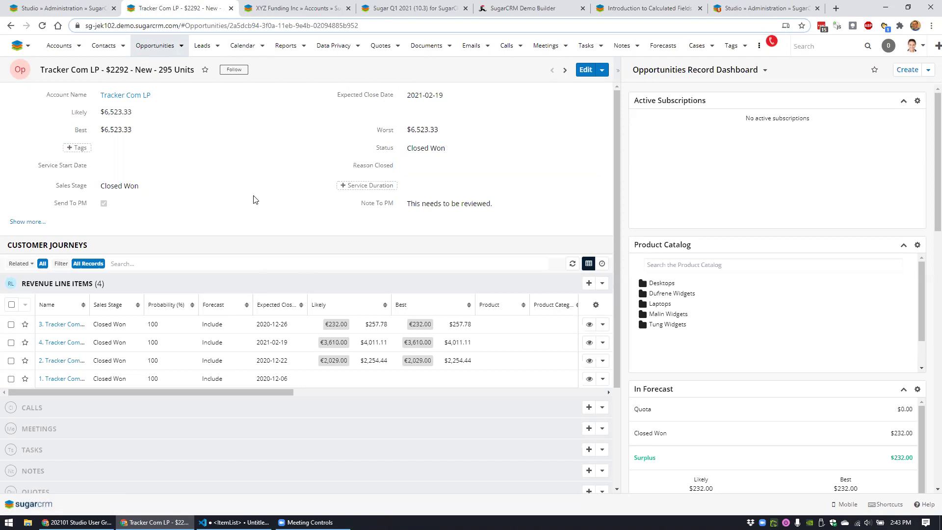
# - Try to save the opportunity with an empty Reason Closed, and save it with the reason "They liked our price."
pyautogui.click(584, 70)
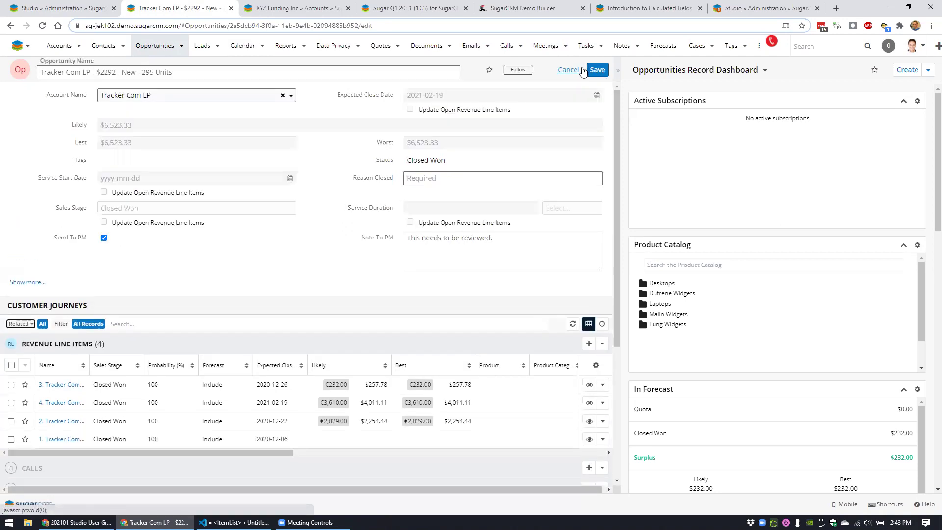
pyautogui.click(593, 69)
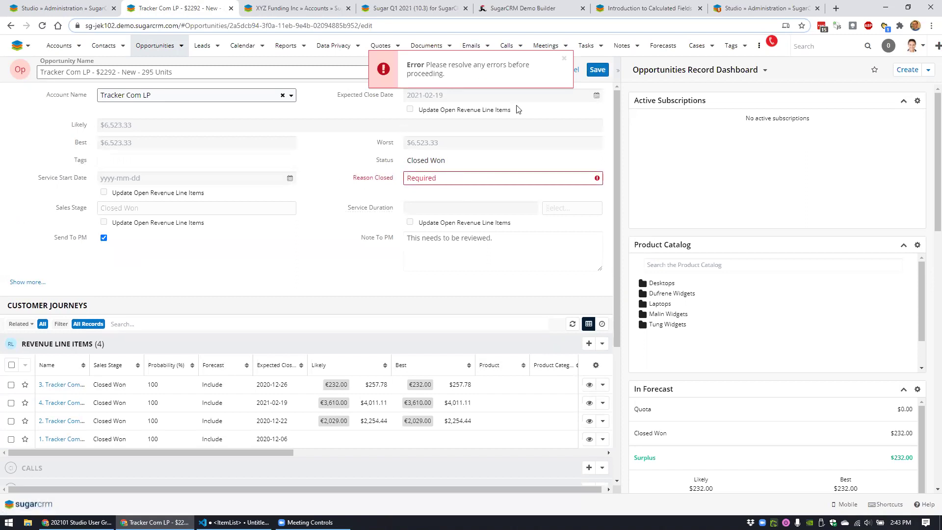
pyautogui.click(564, 57)
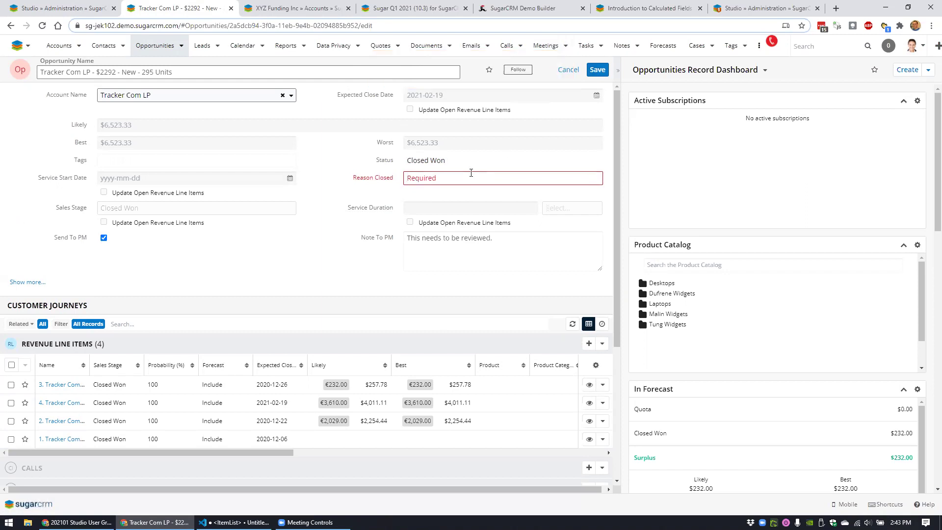
pyautogui.write('They liked our price.')
pyautogui.click(597, 70)
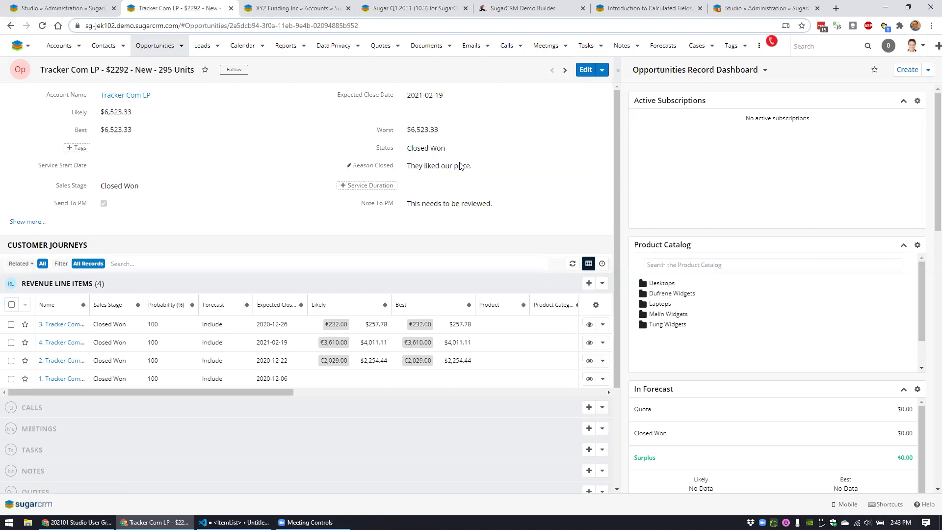
# - Open the Opportunities field Reason Closed in Studio
pyautogui.click(61, 8)
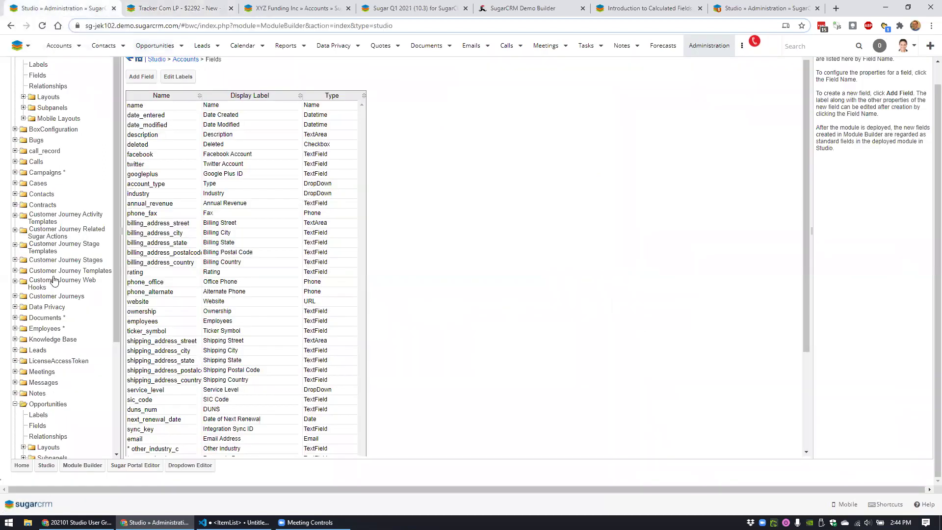
pyautogui.scroll(-2, 54, 300)
pyautogui.click(38, 327)
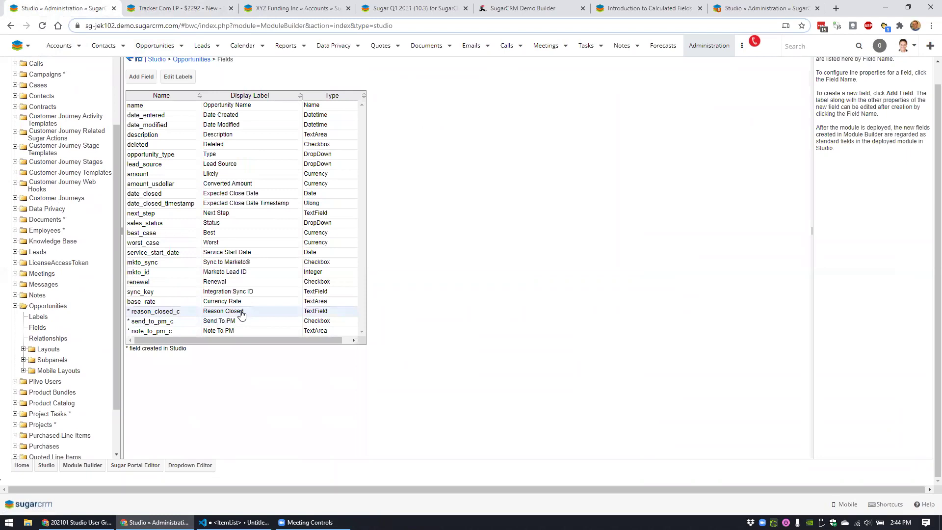
pyautogui.click(266, 313)
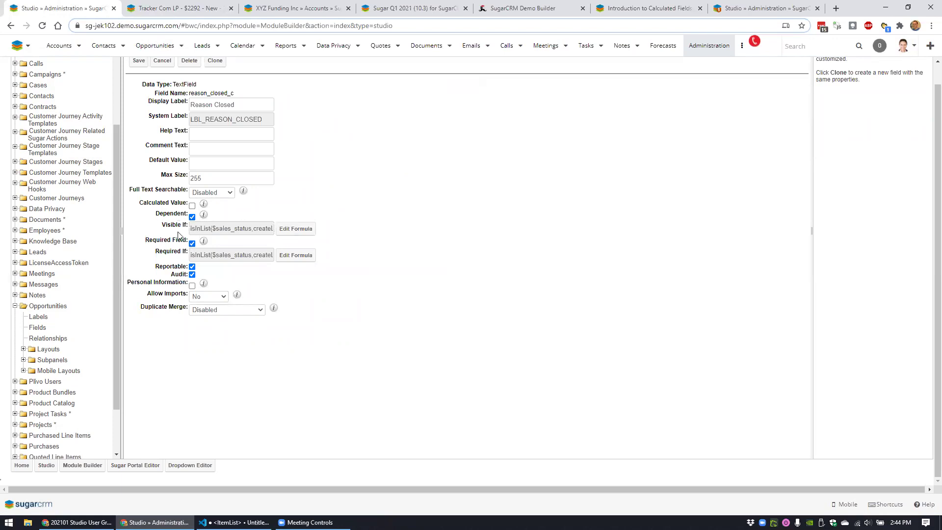
# - Examine the Visible If formula of Reason Closed, look up the isInList and createList functions, and save the formula
pyautogui.click(293, 229)
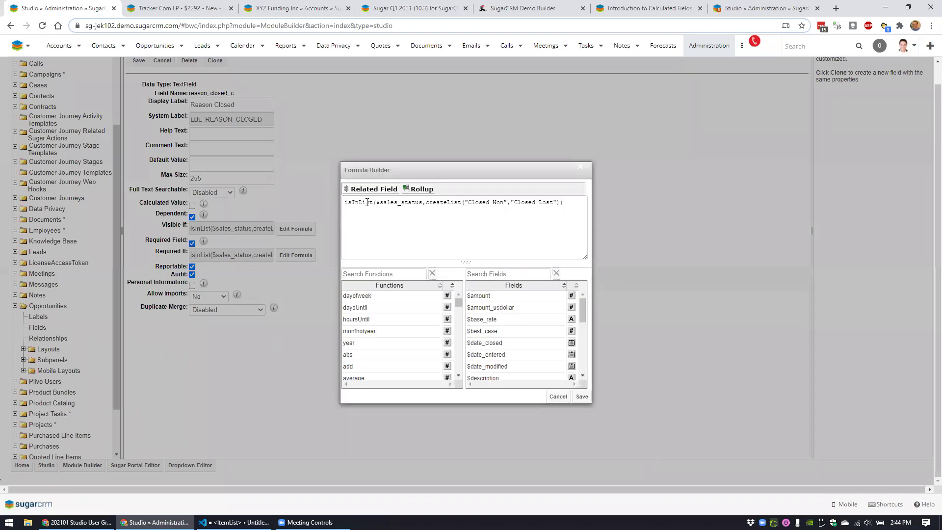
pyautogui.click(368, 272)
pyautogui.write('isin')
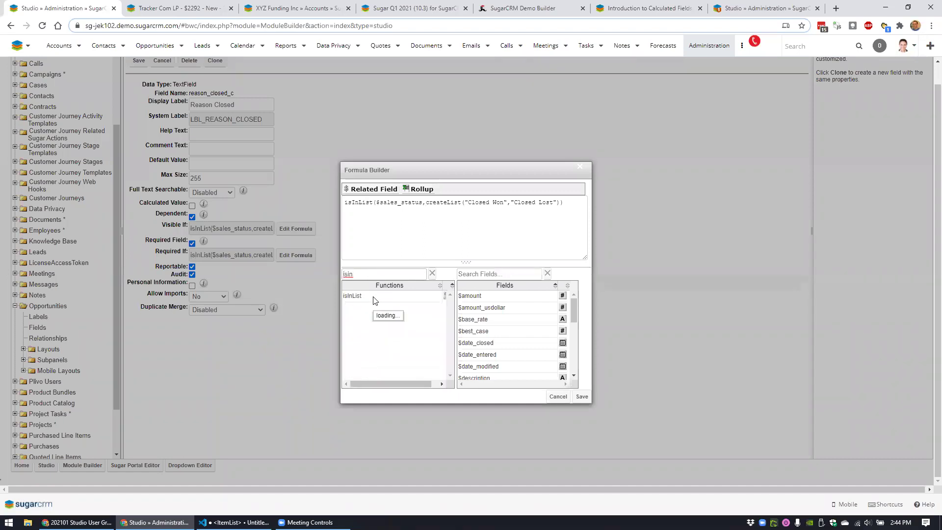
pyautogui.moveTo(374, 299)
pyautogui.moveTo(424, 202); pyautogui.dragTo(377, 203)
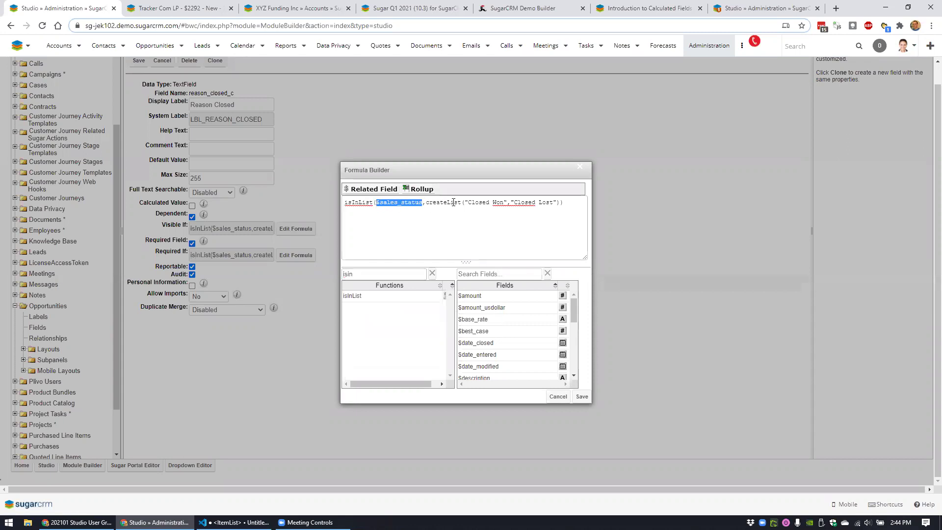
pyautogui.moveTo(557, 202); pyautogui.dragTo(461, 203)
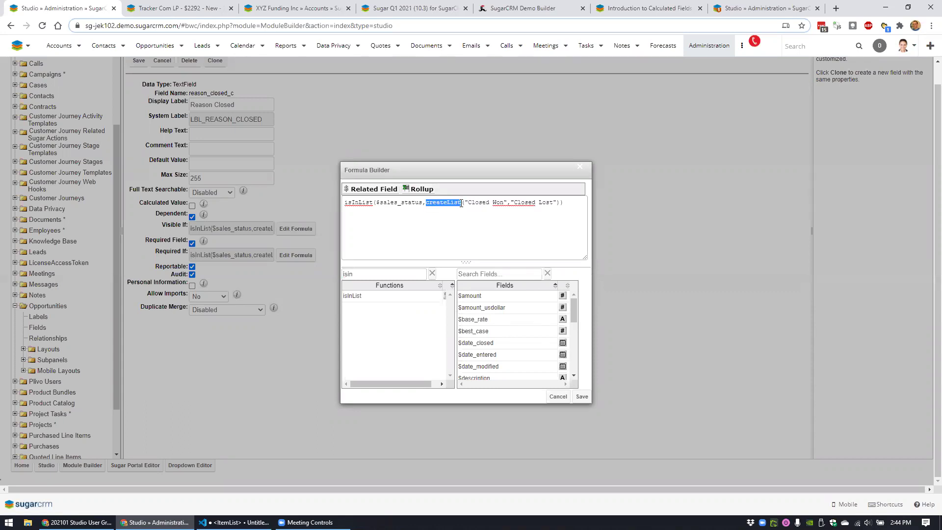
pyautogui.doubleClick(376, 273)
pyautogui.write('create')
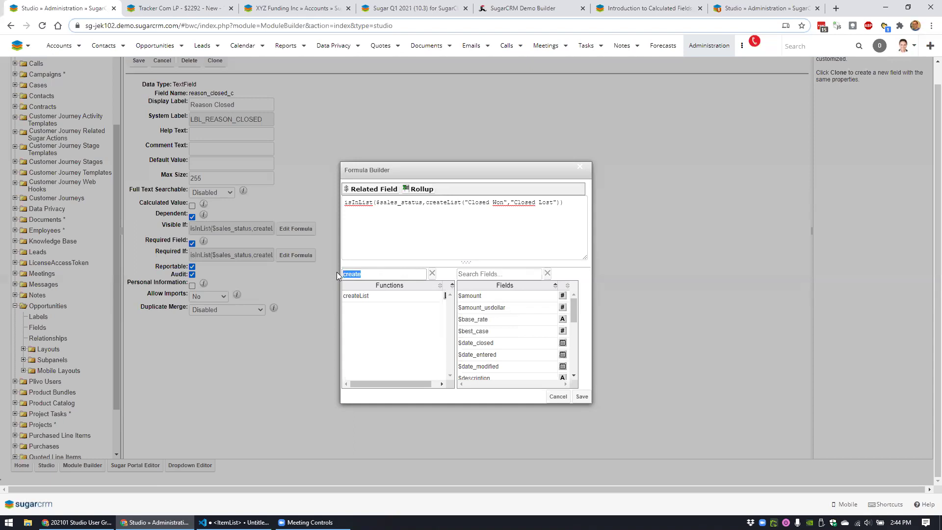
pyautogui.write('st')
pyautogui.click(432, 273)
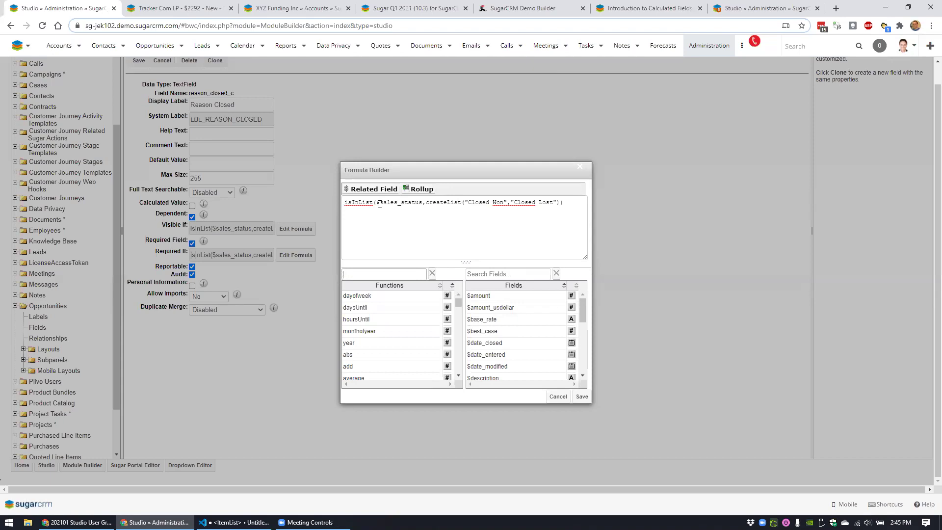
pyautogui.click(583, 398)
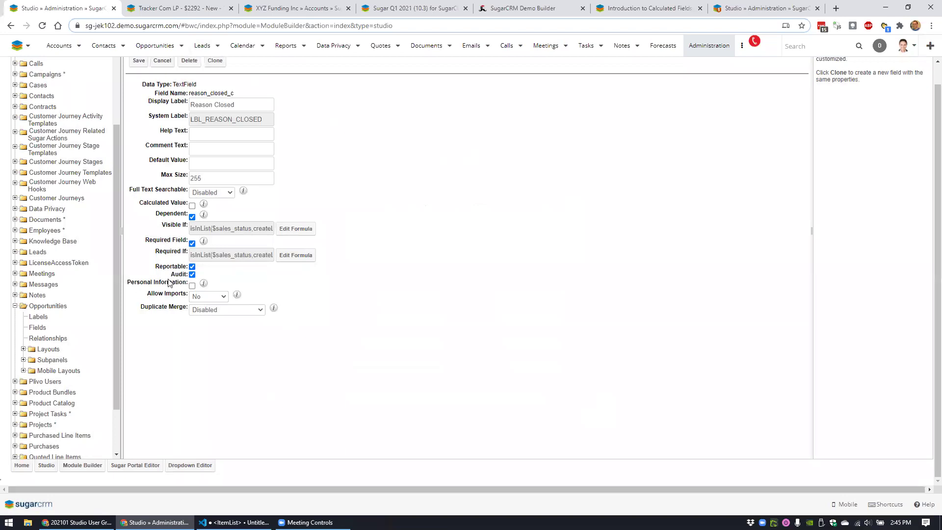
pyautogui.click(77, 523)
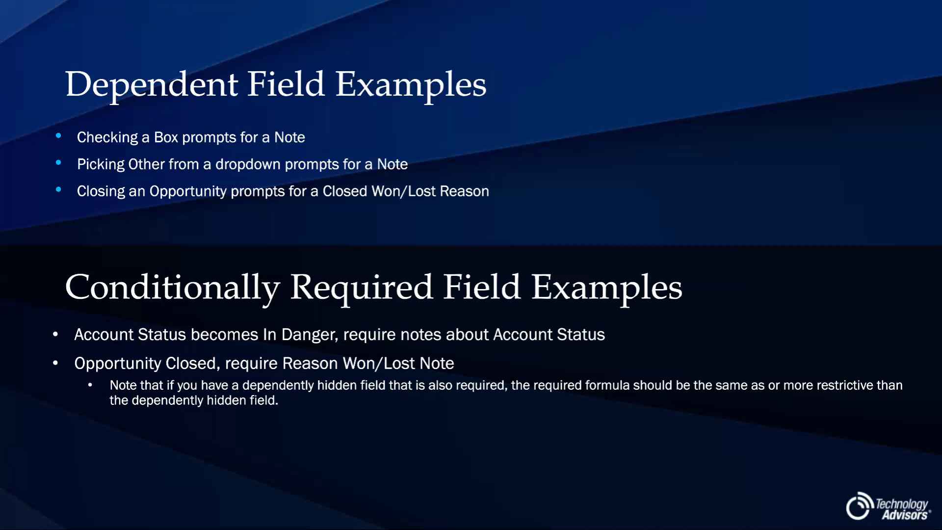
pyautogui.hotkey('alt', 'Tab')
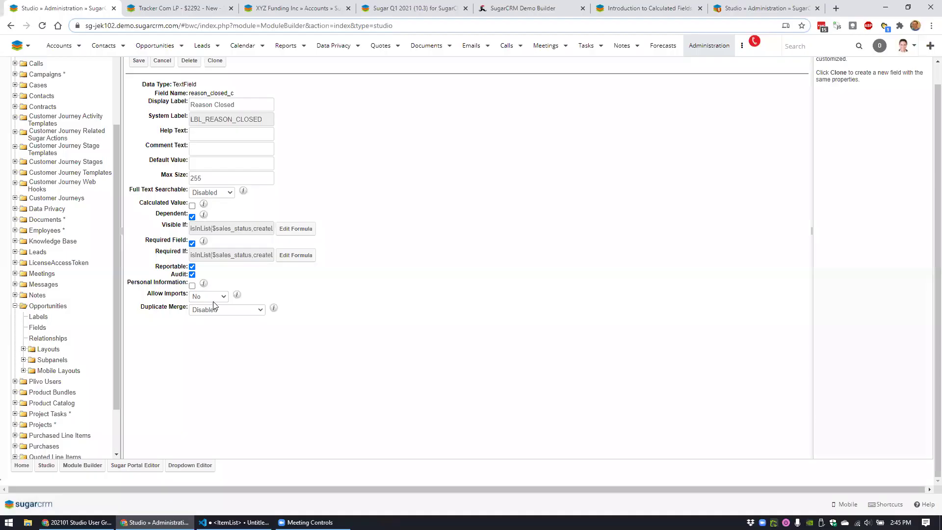
# - Try to clear the Required If formula of Reason Closed and save it empty
pyautogui.click(291, 256)
pyautogui.write(')')
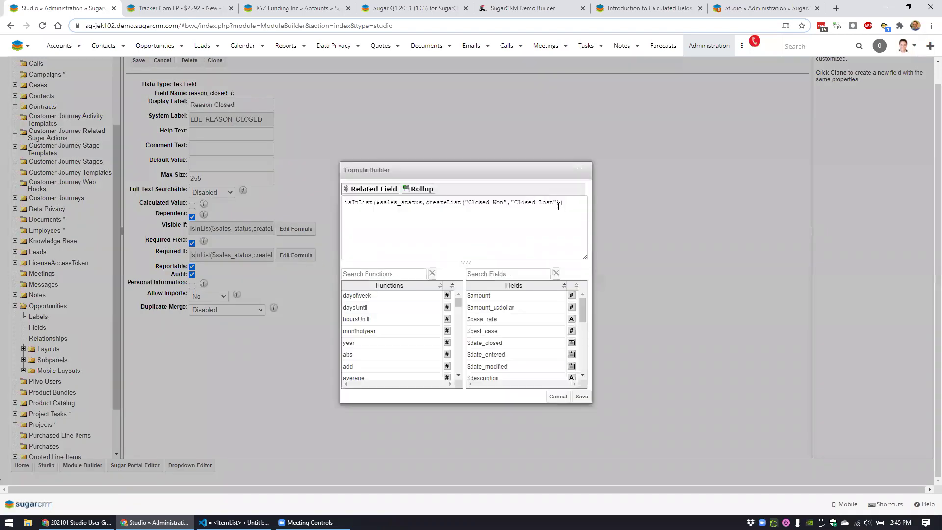
pyautogui.moveTo(578, 199); pyautogui.dragTo(189, 205)
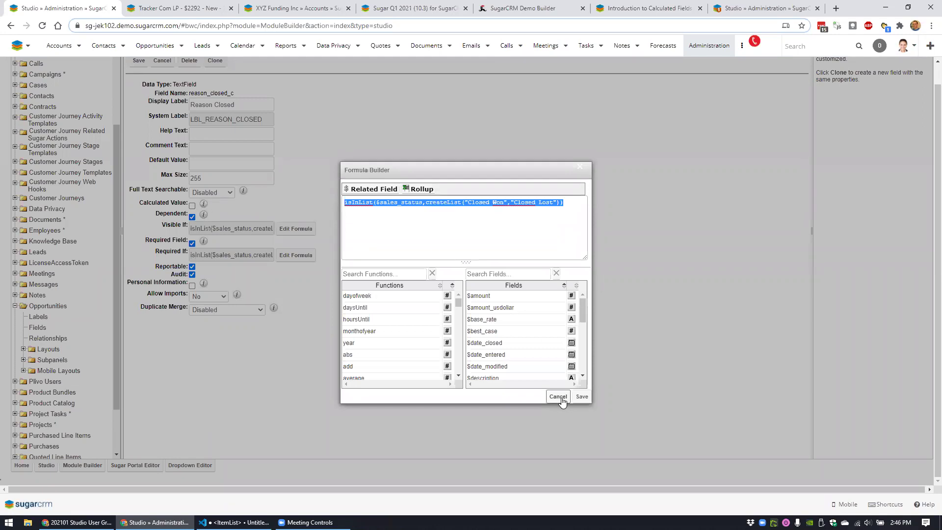
pyautogui.press('Delete')
pyautogui.click(582, 397)
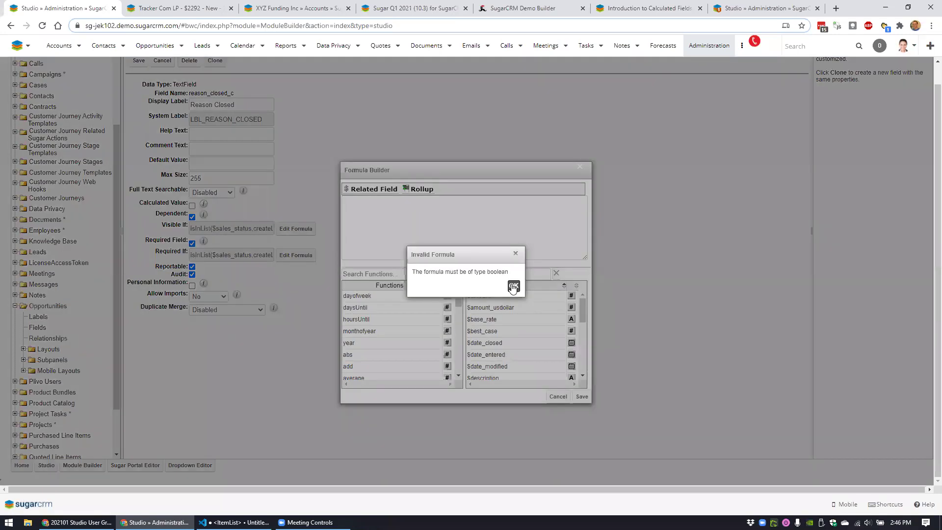
pyautogui.click(513, 286)
pyautogui.click(558, 397)
pyautogui.tripleClick(214, 256)
pyautogui.click(192, 243)
pyautogui.click(192, 243)
# - Replace the Required If formula of Reason Closed with true and save the field
pyautogui.click(296, 255)
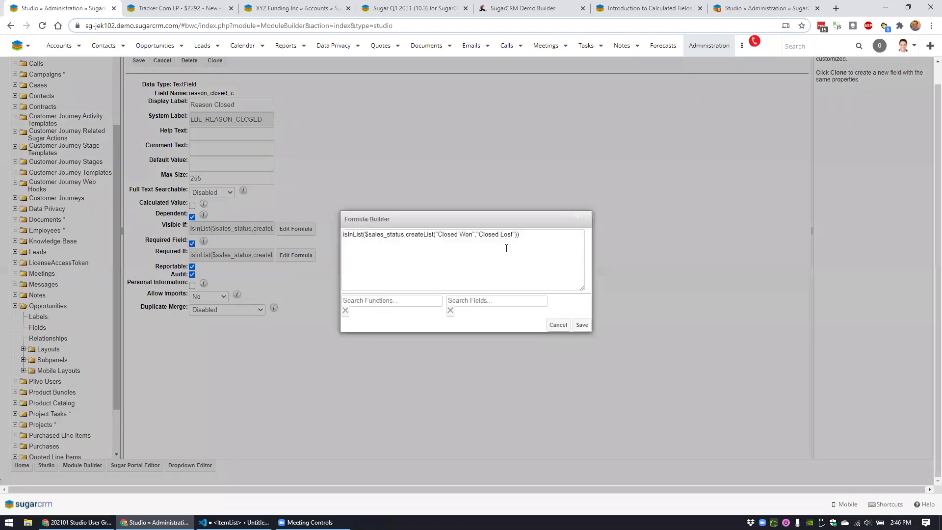
pyautogui.tripleClick(379, 206)
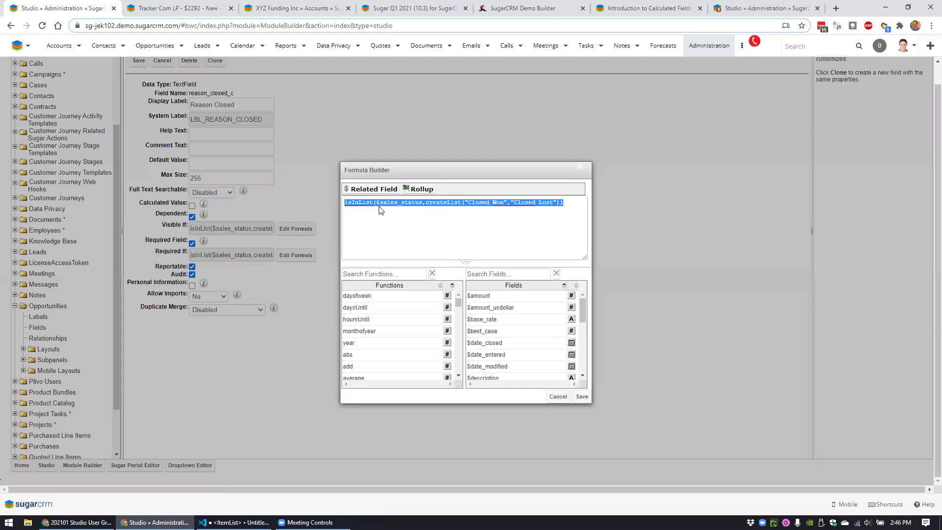
pyautogui.write('true')
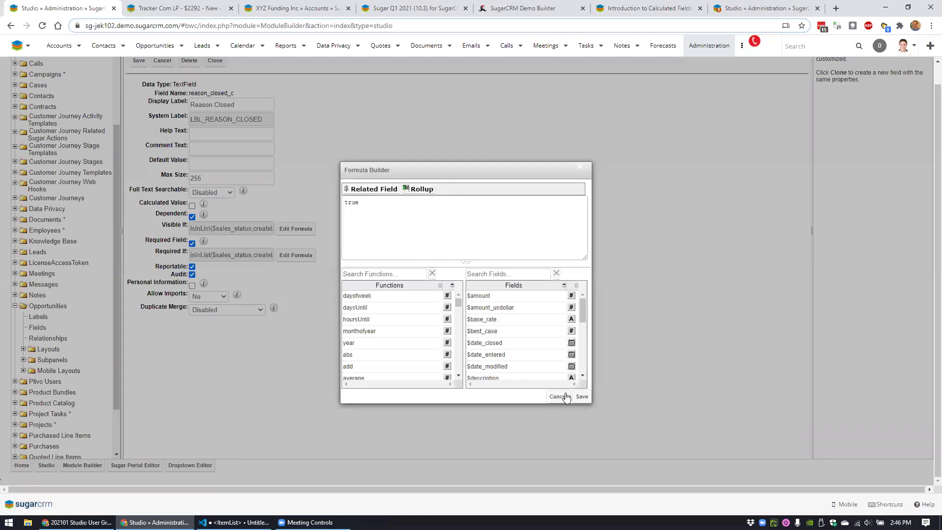
pyautogui.click(582, 396)
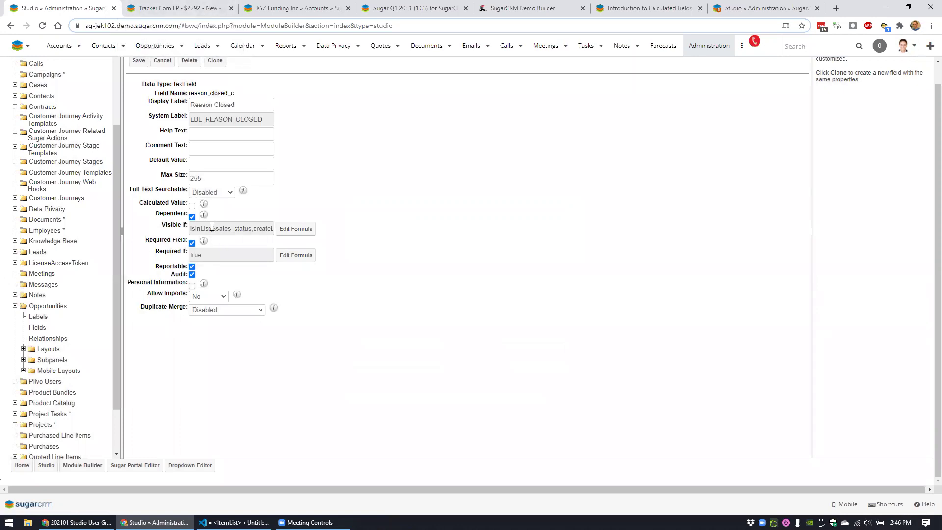
pyautogui.click(138, 61)
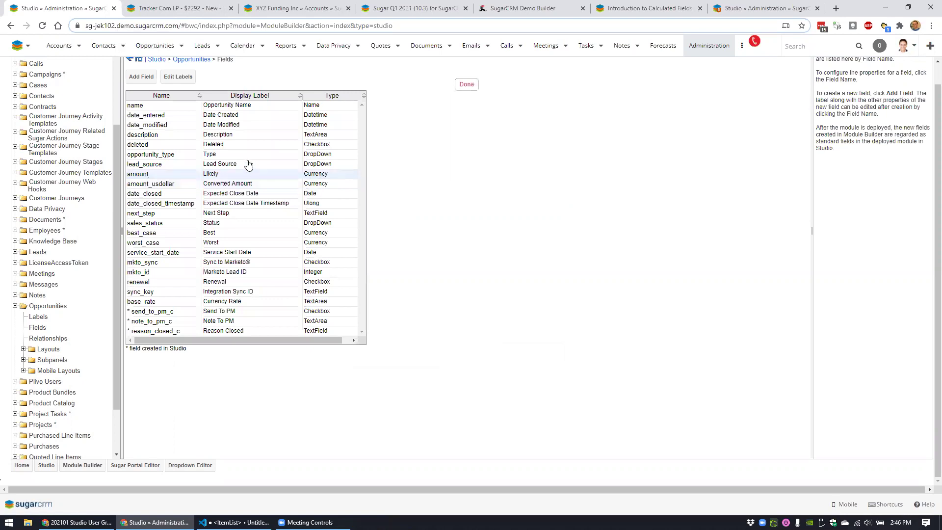
# - Make the Opportunities field Type a required field in Studio and save the field
pyautogui.click(245, 156)
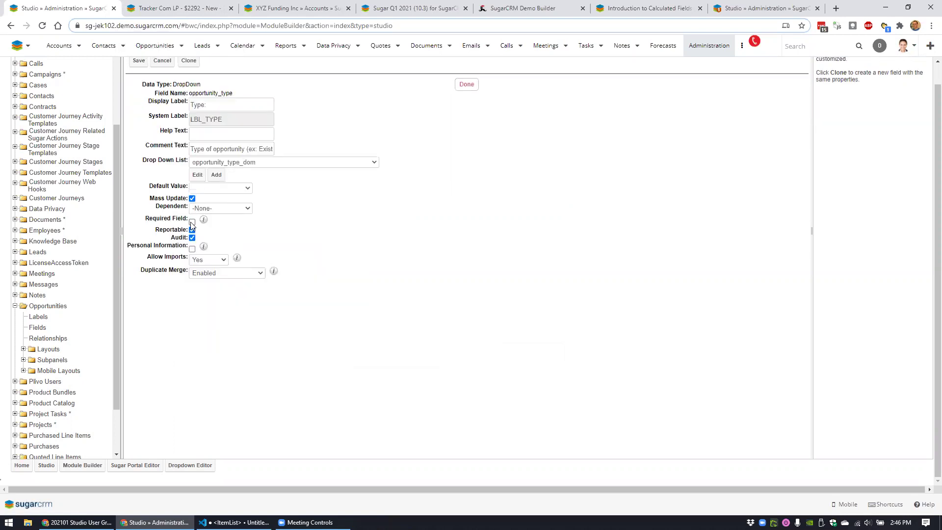
pyautogui.click(192, 222)
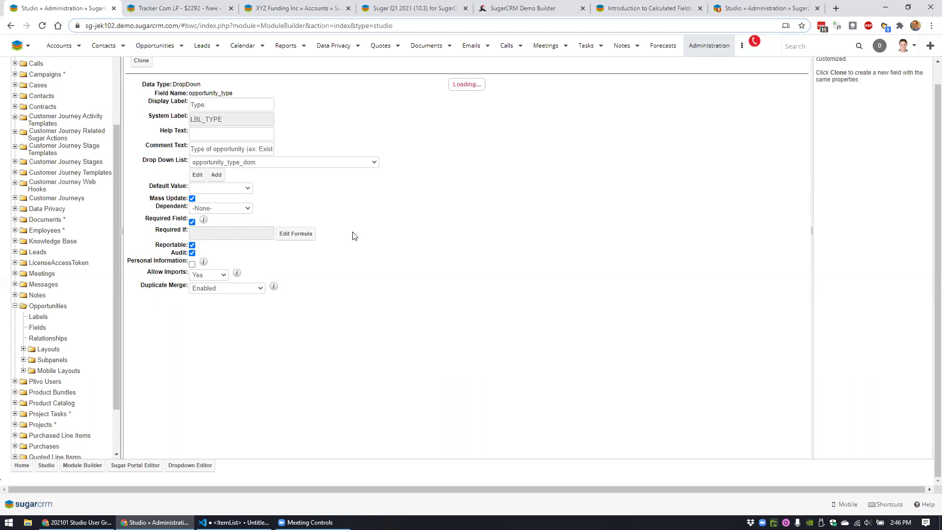
# - Reload the Tracker Com LP opportunity, try to save it with an empty Reason Closed, and cancel the edit
pyautogui.click(176, 8)
pyautogui.click(42, 25)
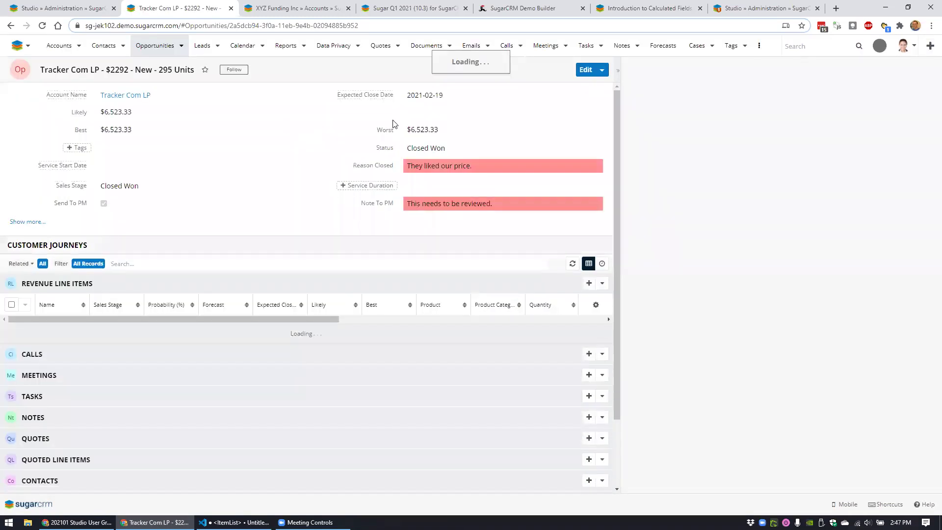
pyautogui.click(586, 71)
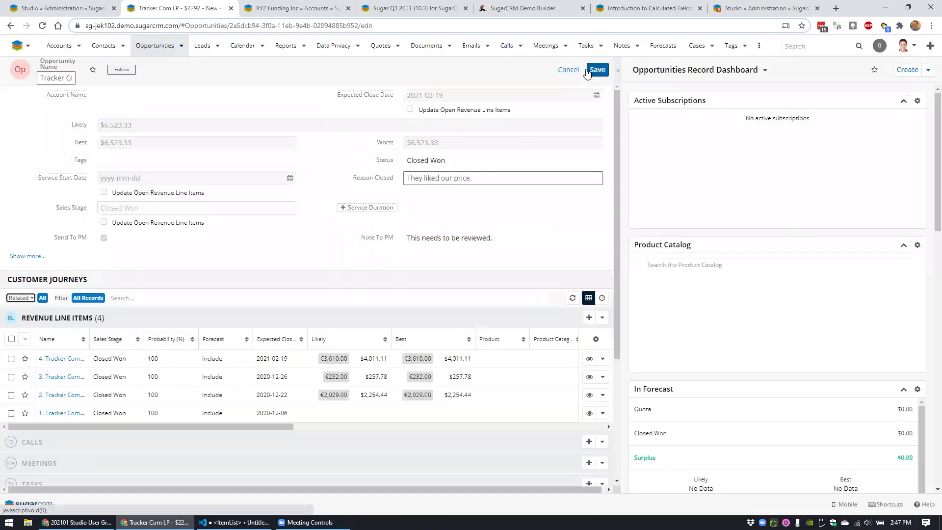
pyautogui.tripleClick(517, 172)
pyautogui.press('BackSpace')
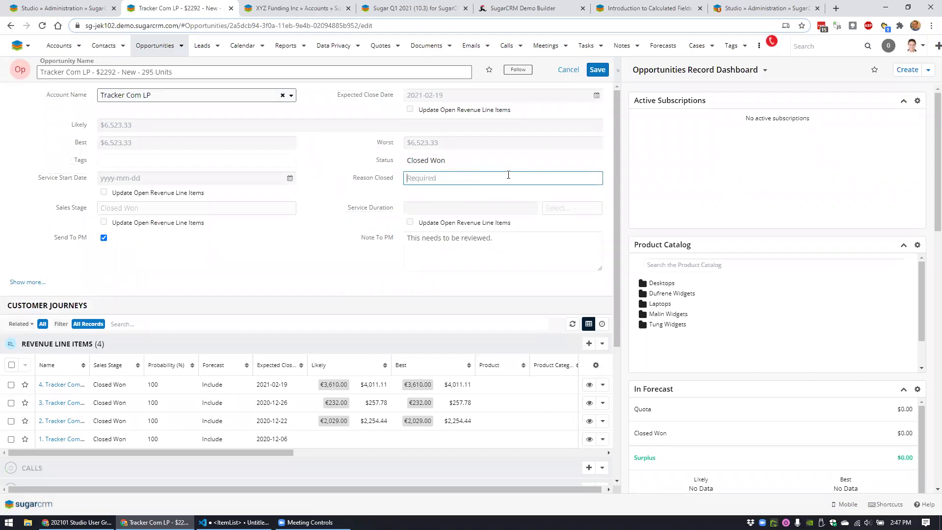
pyautogui.click(598, 71)
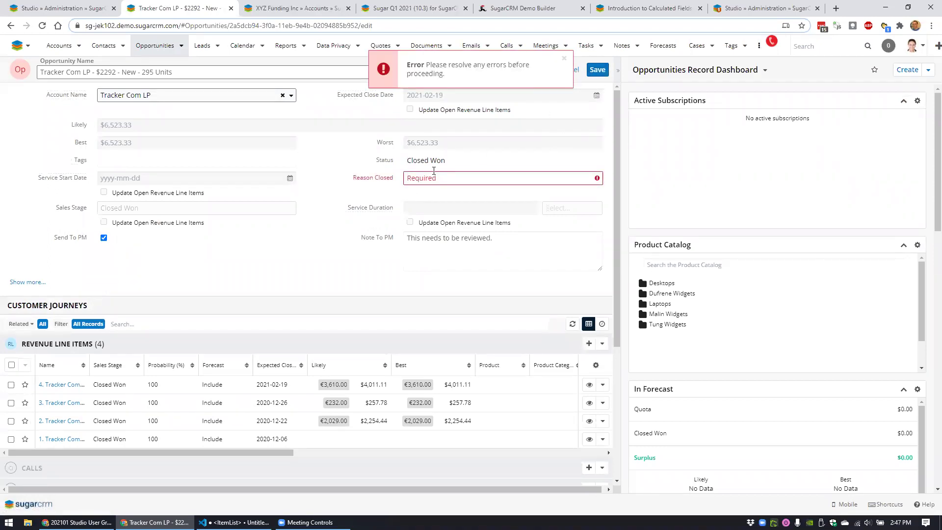
pyautogui.click(564, 59)
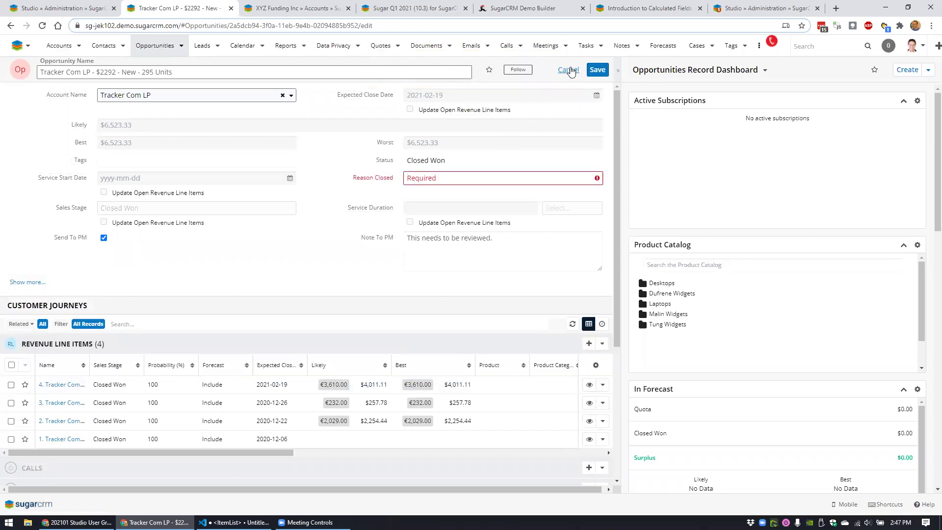
pyautogui.click(570, 70)
# - Set the sales stage of the opportunity's fourth revenue line item to Prospecting, save the line item, and edit and save the opportunity
pyautogui.click(602, 325)
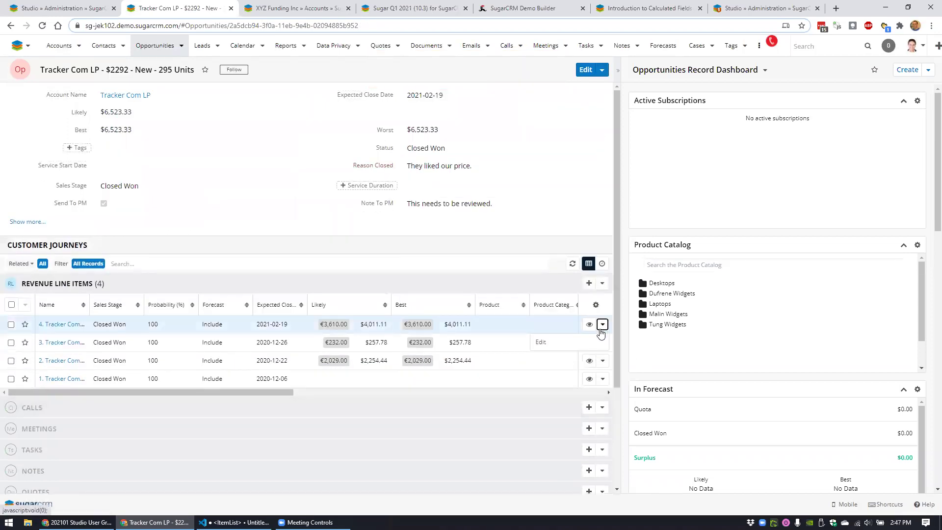
pyautogui.click(559, 343)
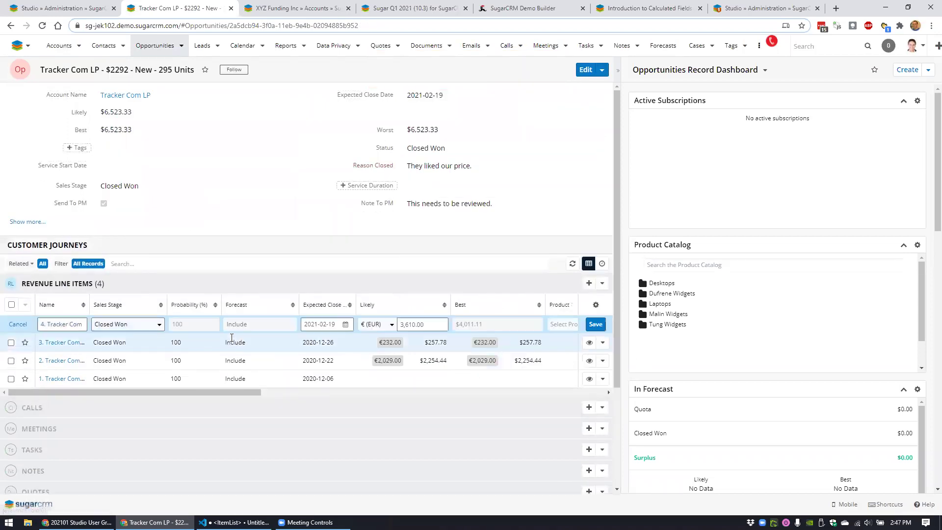
pyautogui.click(135, 328)
pyautogui.click(125, 358)
pyautogui.click(595, 331)
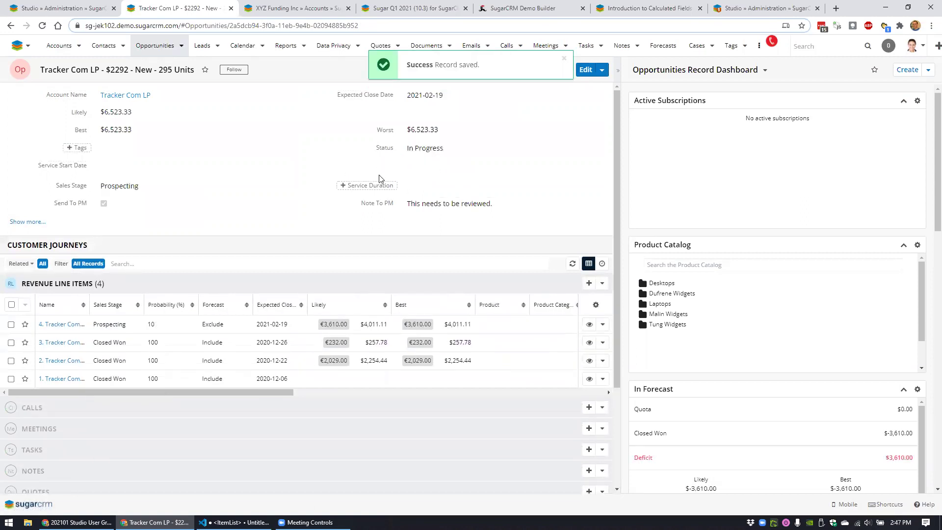
pyautogui.click(587, 70)
pyautogui.click(597, 71)
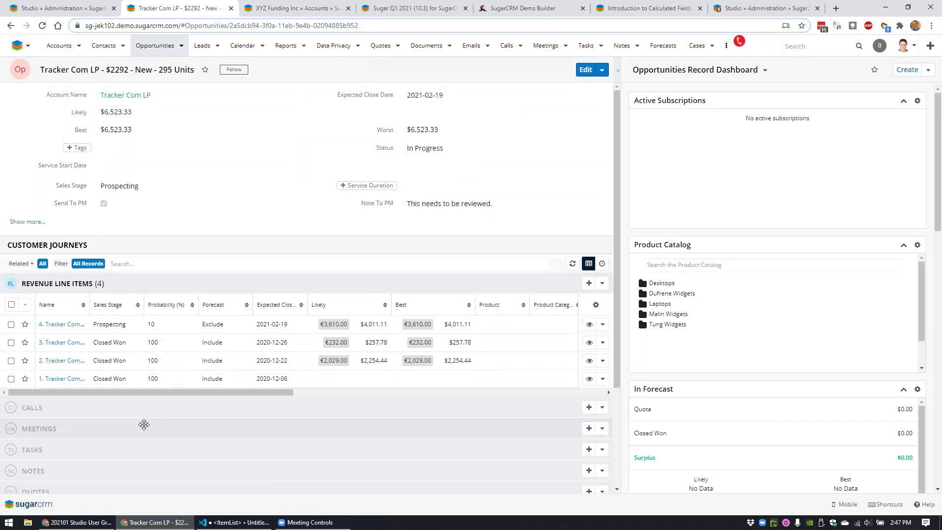
pyautogui.click(77, 522)
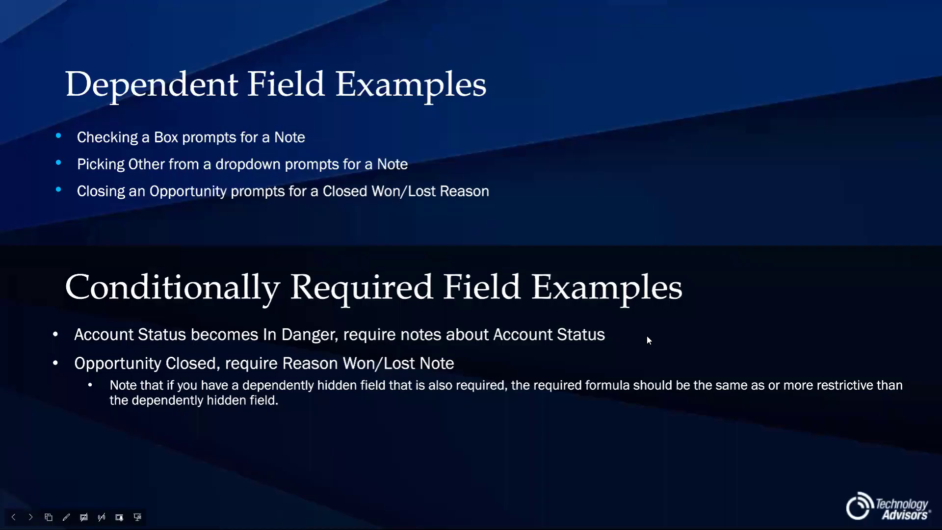
pyautogui.click(663, 329)
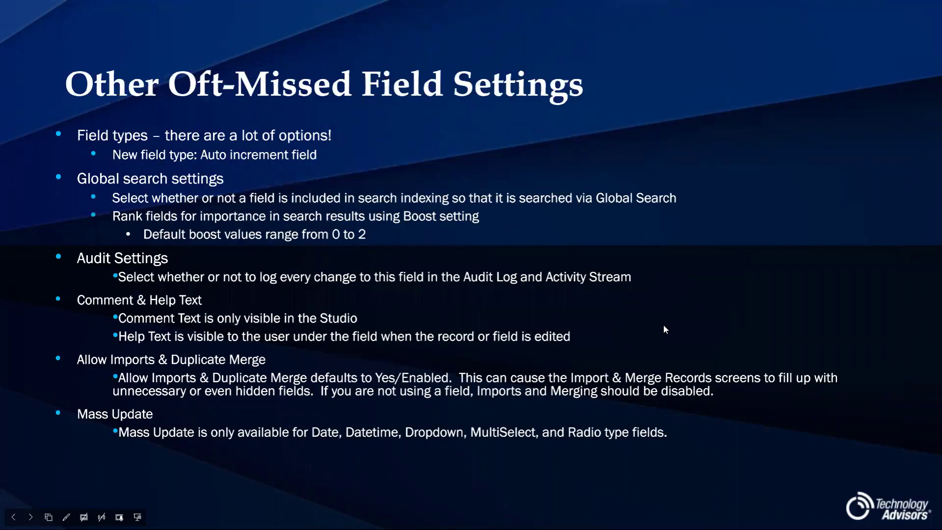